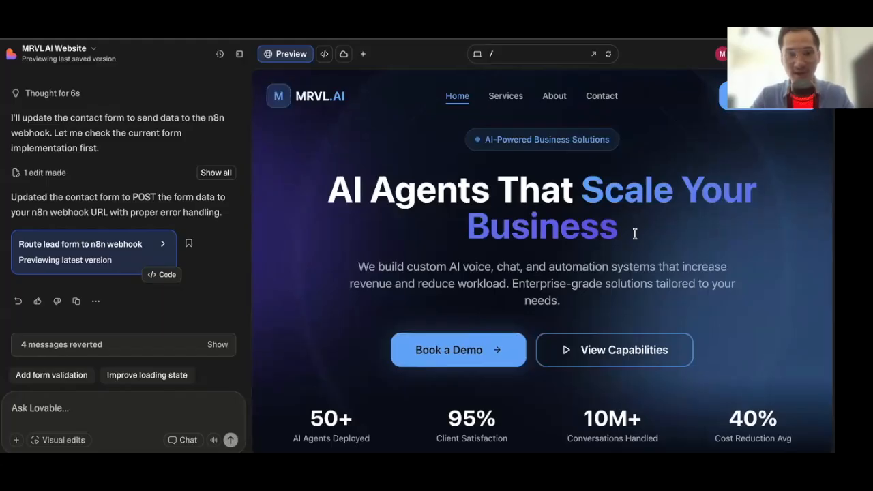
Look through the MRVL.AI home page in the preview, from the hero section down to the footer
{"action": "scroll", "coordinate": [635, 234], "scroll_direction": "down", "scroll_amount": 1}
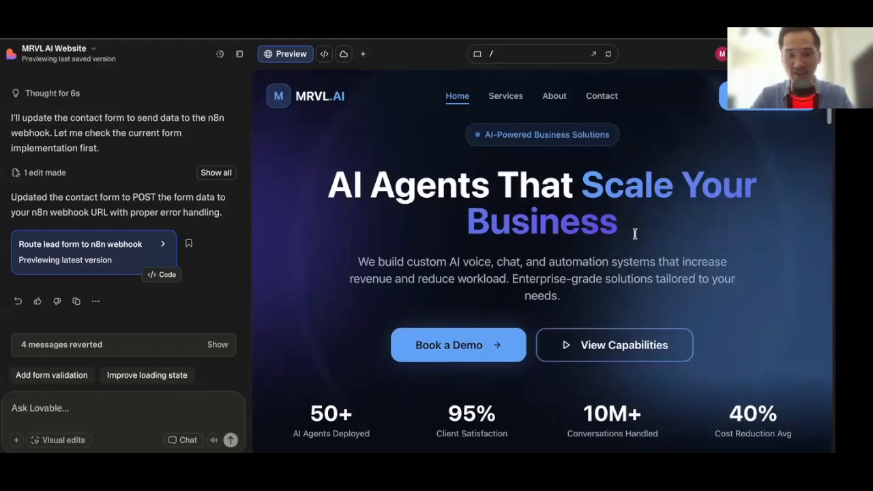
{"action": "scroll", "coordinate": [635, 234], "scroll_direction": "up", "scroll_amount": 1}
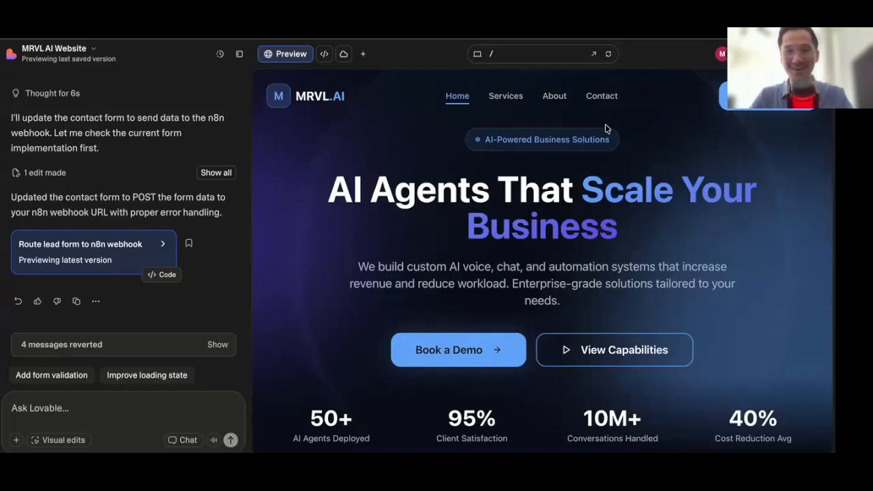
{"action": "scroll", "coordinate": [607, 128], "scroll_direction": "down", "scroll_amount": 15}
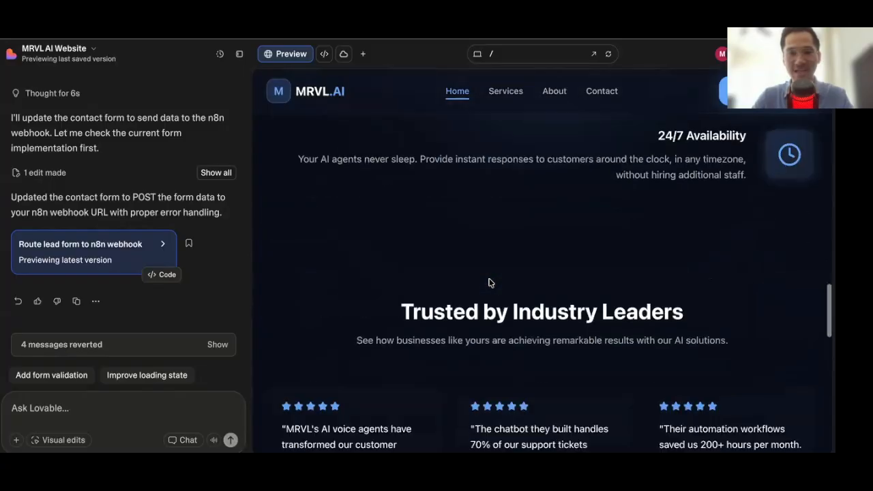
{"action": "scroll", "coordinate": [489, 282], "scroll_direction": "down", "scroll_amount": 10}
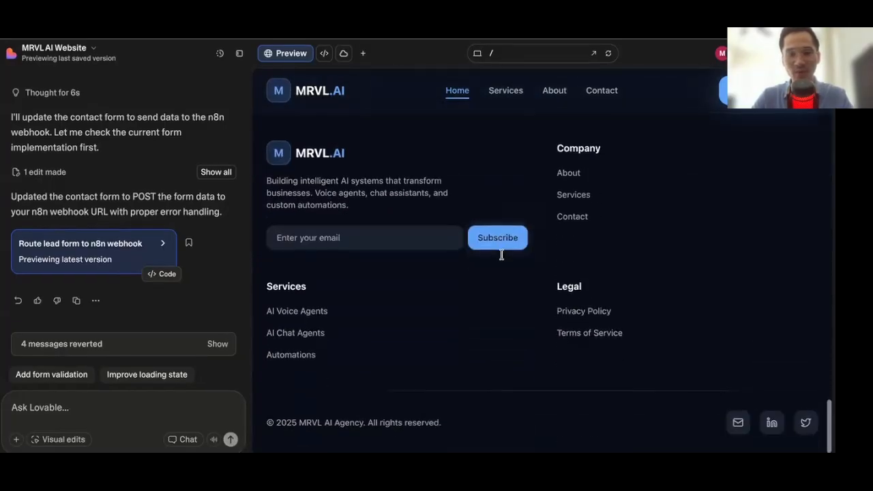
{"action": "scroll", "coordinate": [511, 333], "scroll_direction": "up", "scroll_amount": 20}
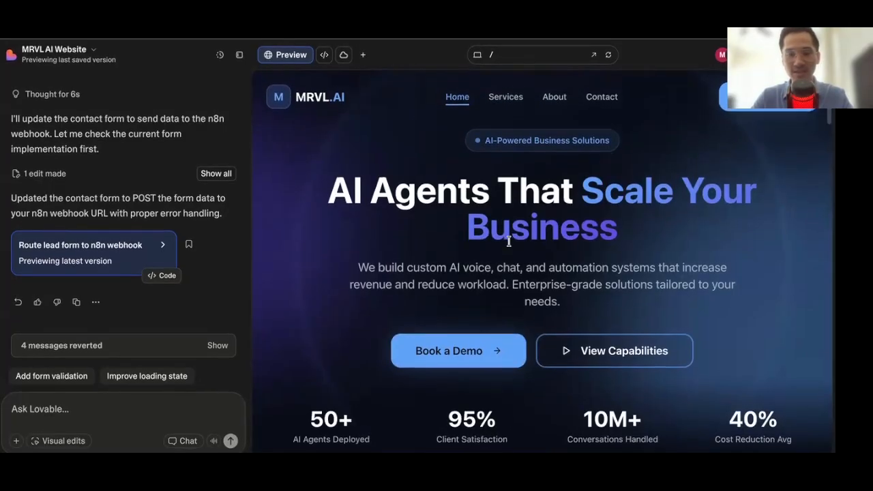
{"action": "scroll", "coordinate": [512, 252], "scroll_direction": "down", "scroll_amount": 1}
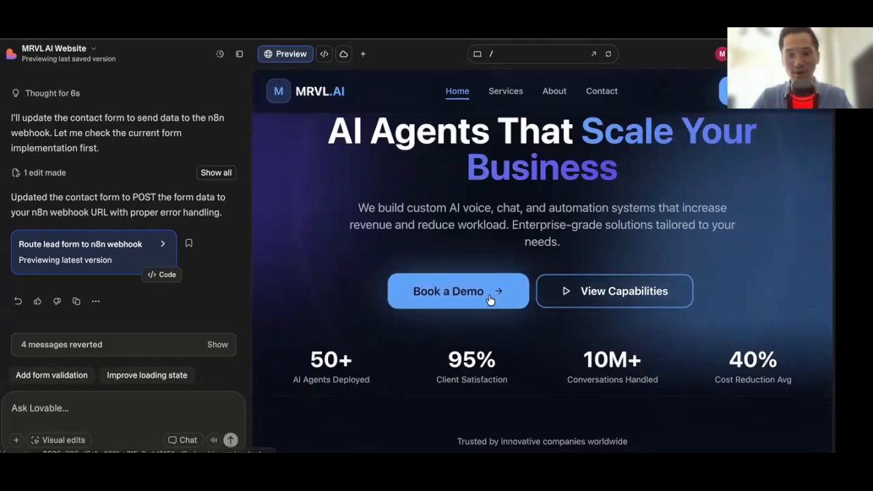
{"action": "scroll", "coordinate": [505, 293], "scroll_direction": "down", "scroll_amount": 6}
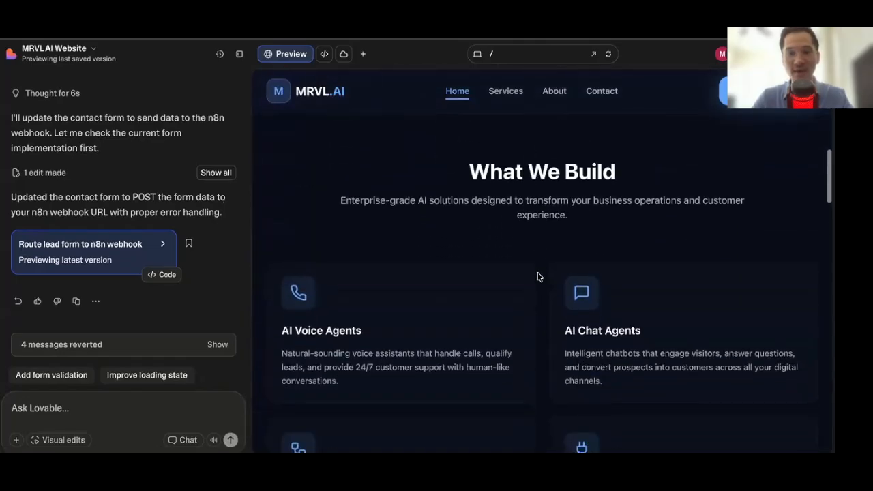
{"action": "scroll", "coordinate": [543, 267], "scroll_direction": "down", "scroll_amount": 2}
{"action": "scroll", "coordinate": [555, 242], "scroll_direction": "up", "scroll_amount": 6}
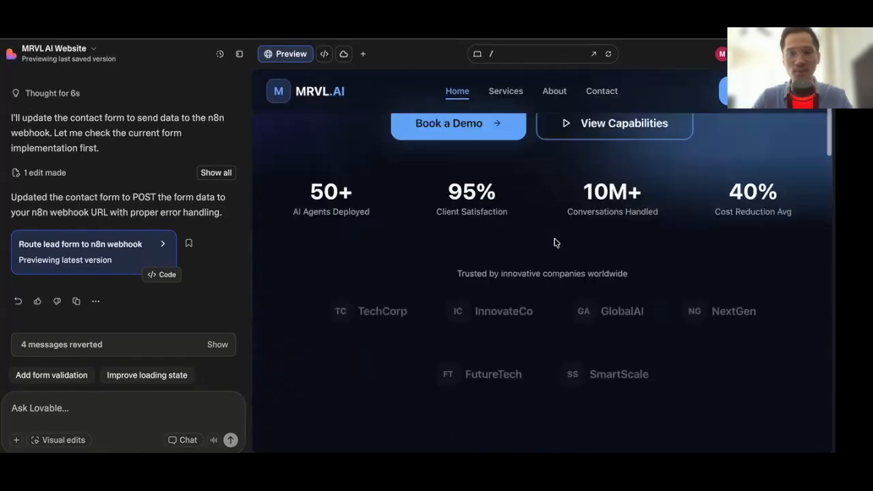
{"action": "scroll", "coordinate": [555, 242], "scroll_direction": "up", "scroll_amount": 4}
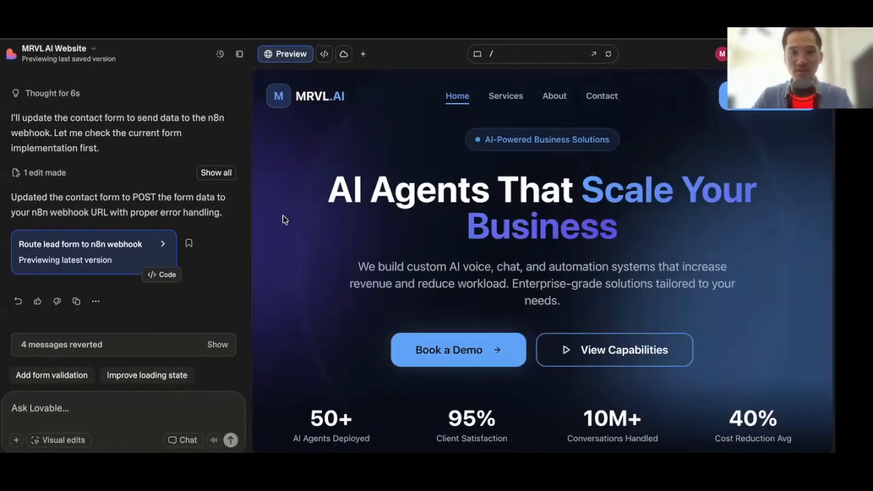
Begin a prompt with "Hey can you add in a AI Chat box to this website and don't connect it to the Lovable cloud yet."
{"action": "left_click", "coordinate": [156, 406]}
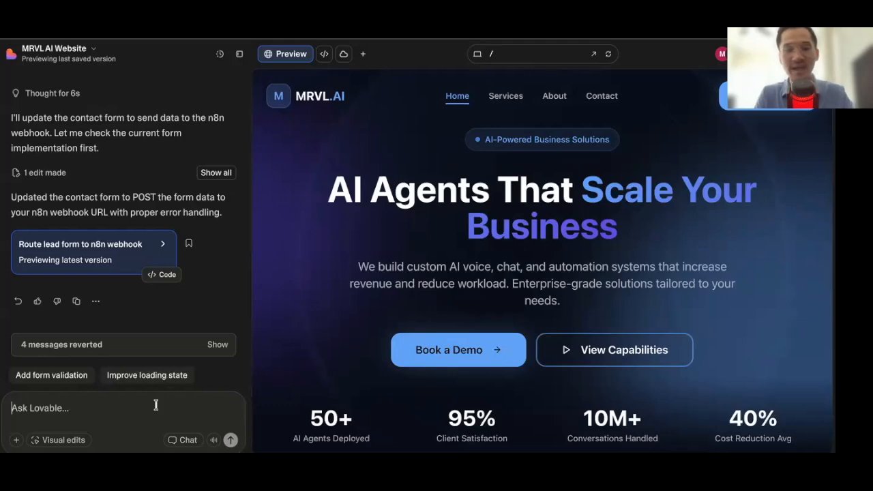
{"action": "type", "text": "Hey can you add in"}
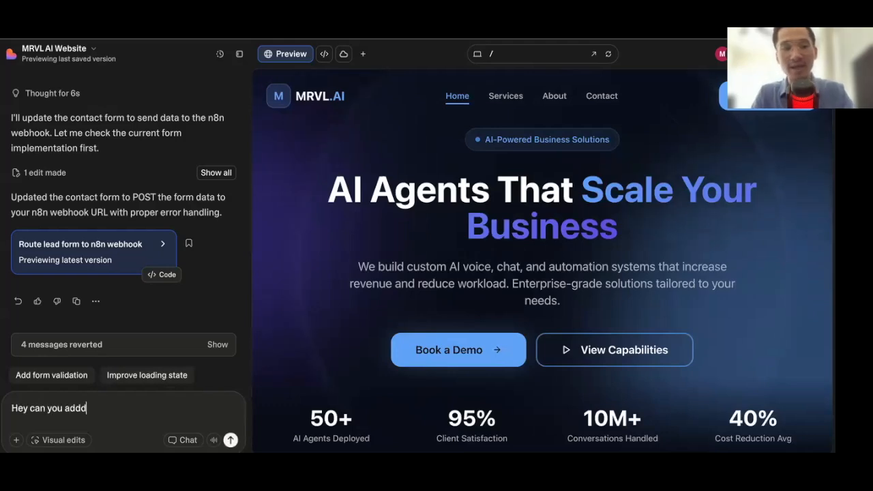
{"action": "type", "text": " a "}
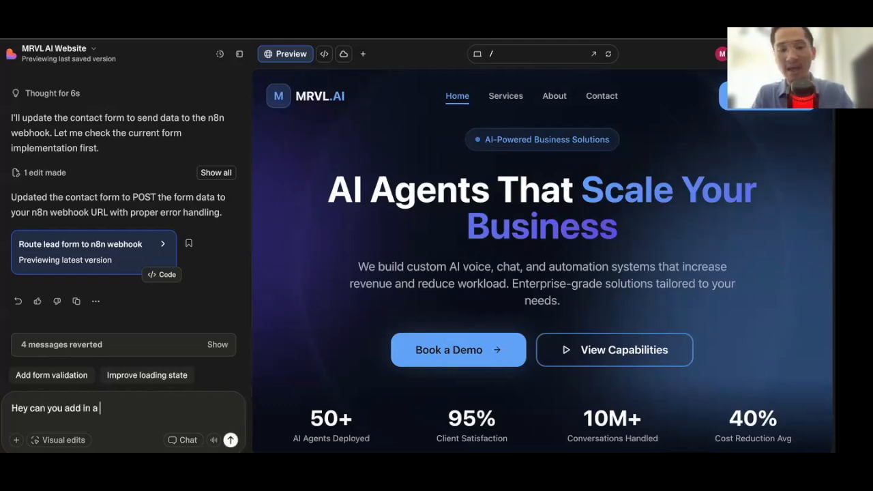
{"action": "type", "text": "AI Chat bot"}
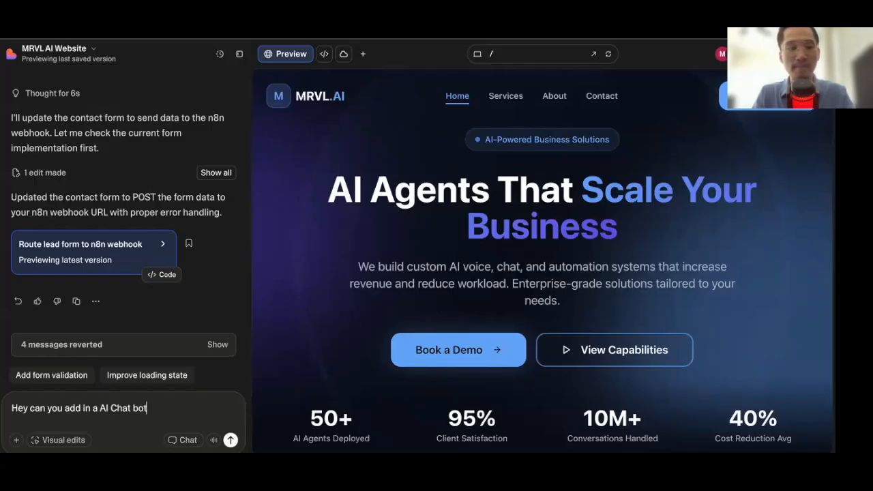
{"action": "key", "text": "BackSpace"}
{"action": "type", "text": "x to this webs"}
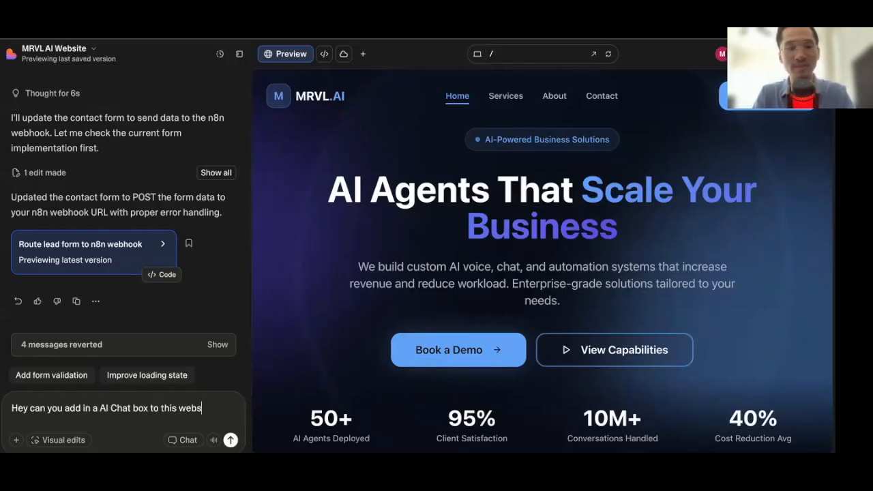
{"action": "type", "text": "ite and "}
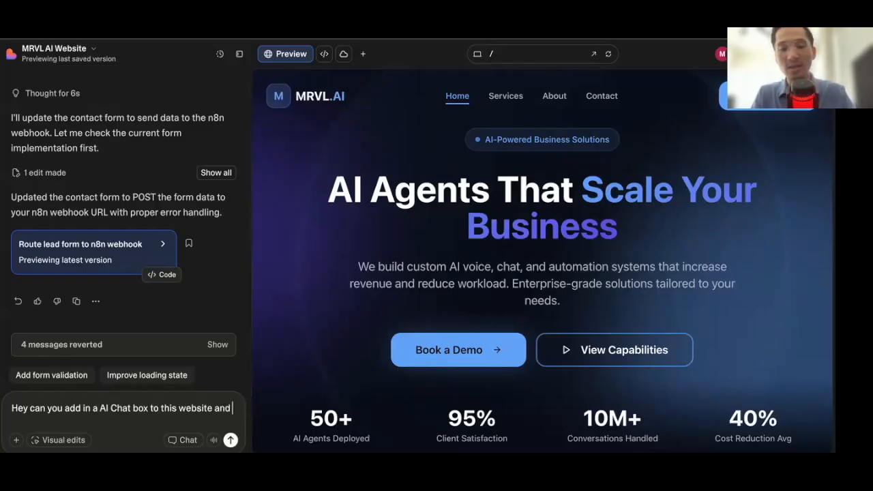
{"action": "type", "text": "don't"}
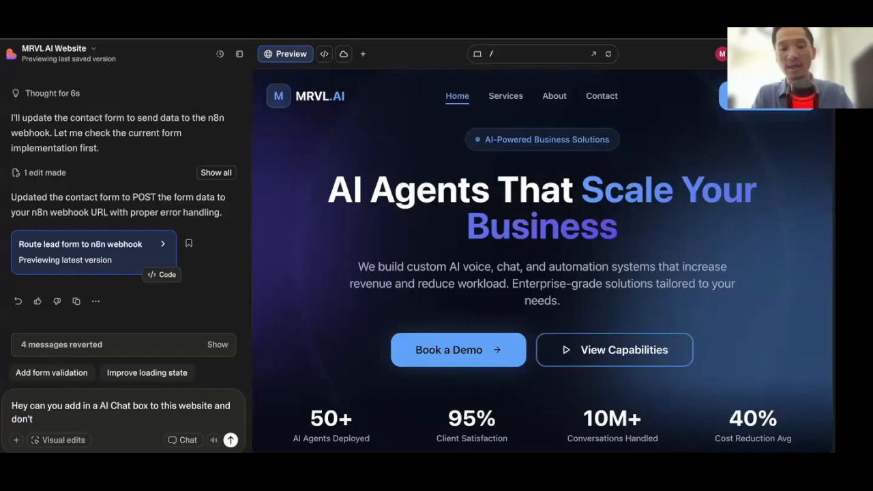
{"action": "type", "text": " connect it toeh"}
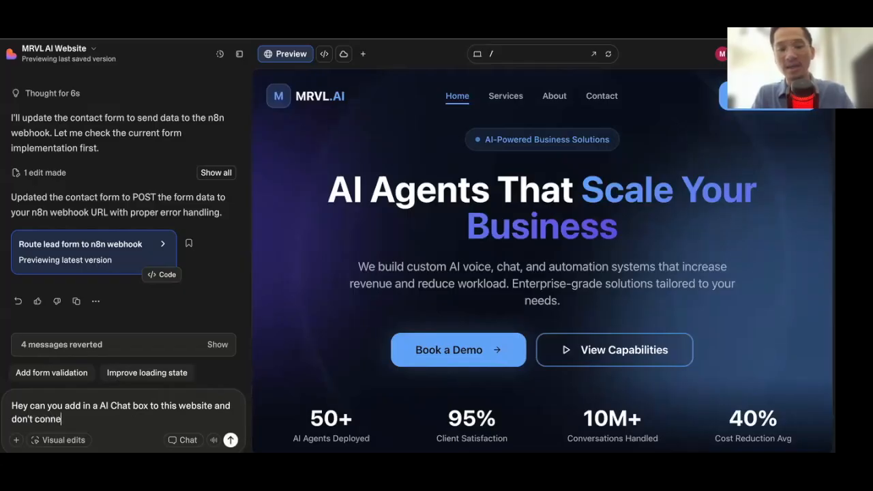
{"action": "key", "text": "BackSpace"}
{"action": "key", "text": "BackSpace"}
{"action": "type", "text": "the Lovable cl"}
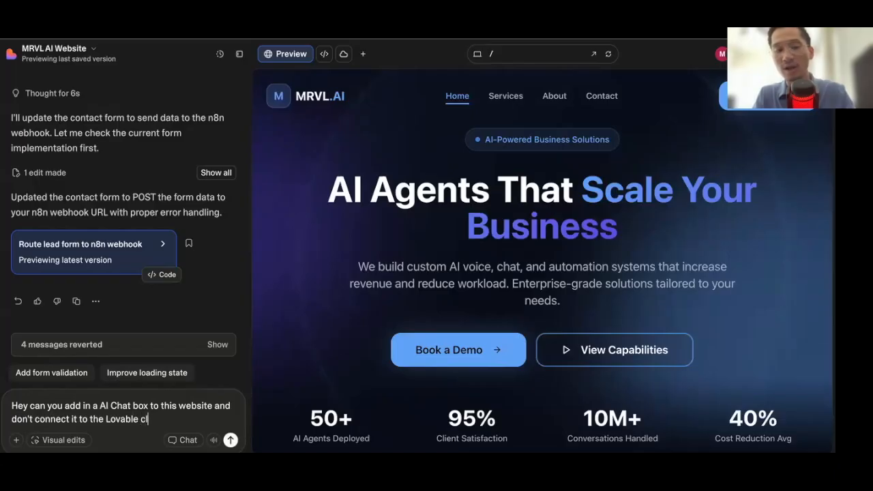
{"action": "type", "text": "oud yet. Just creat et"}
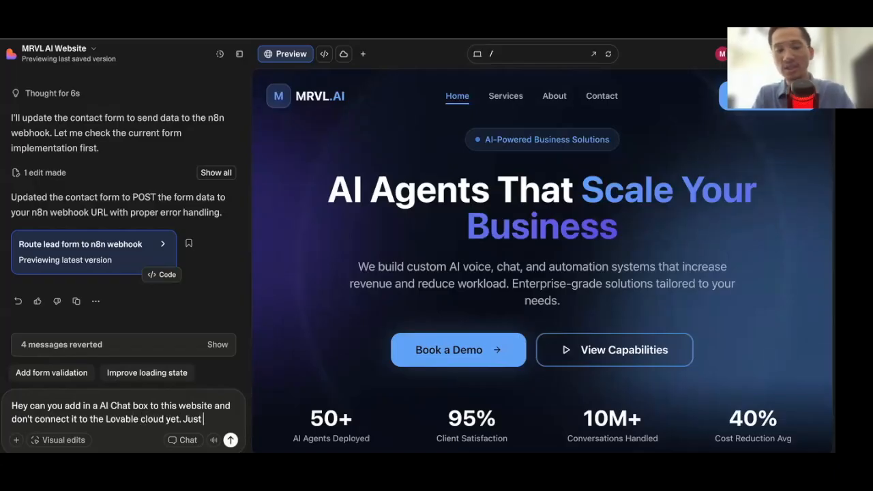
Continue the prompt with "Just create the AI Agent Chat box and make sure that it's usable for now."
{"action": "key", "text": "BackSpace"}
{"action": "key", "text": "BackSpace"}
{"action": "key", "text": "BackSpace"}
{"action": "type", "text": "e t"}
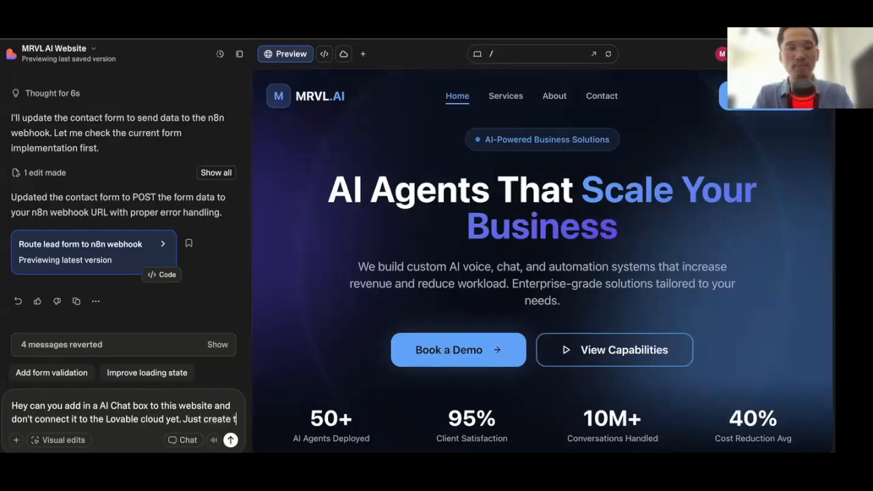
{"action": "type", "text": "he AI Agent "}
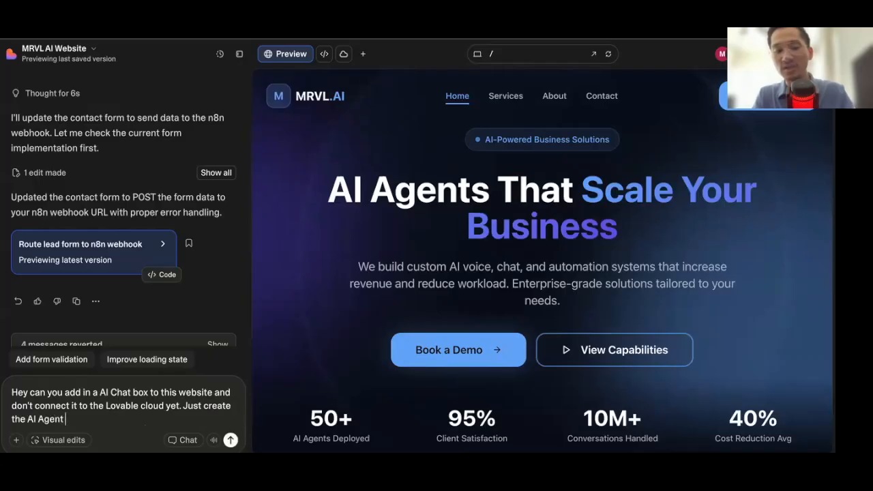
{"action": "type", "text": "Chat box and "}
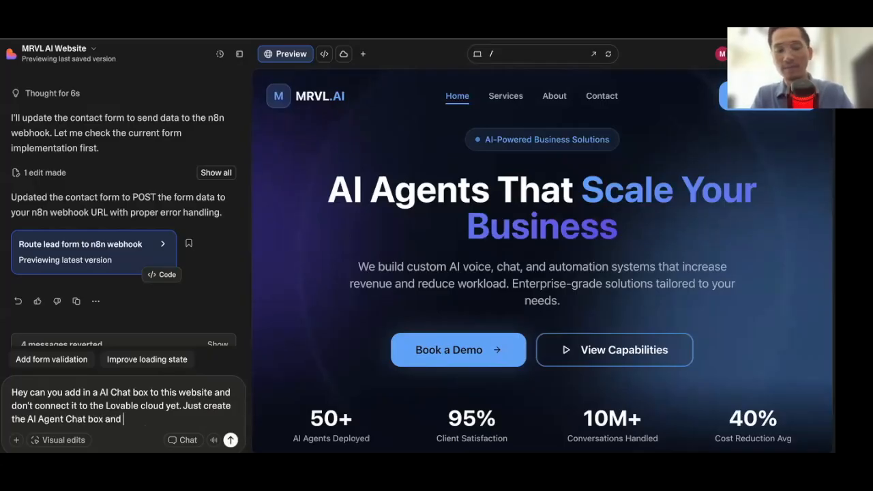
{"action": "type", "text": "make sure that it's "}
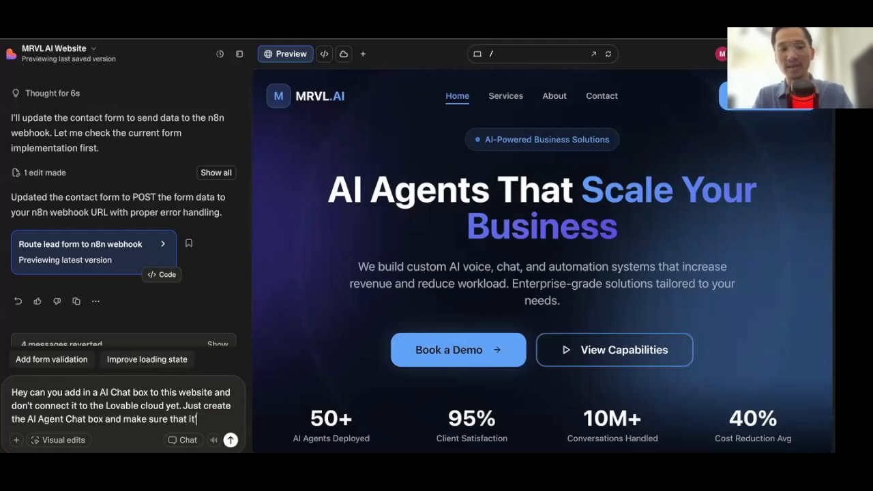
{"action": "type", "text": "us"}
{"action": "type", "text": "abl"}
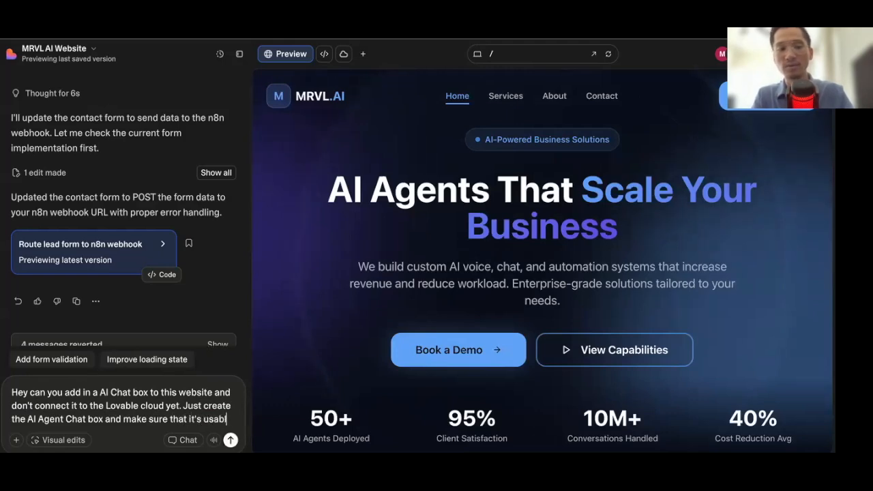
{"action": "type", "text": "e for now. B"}
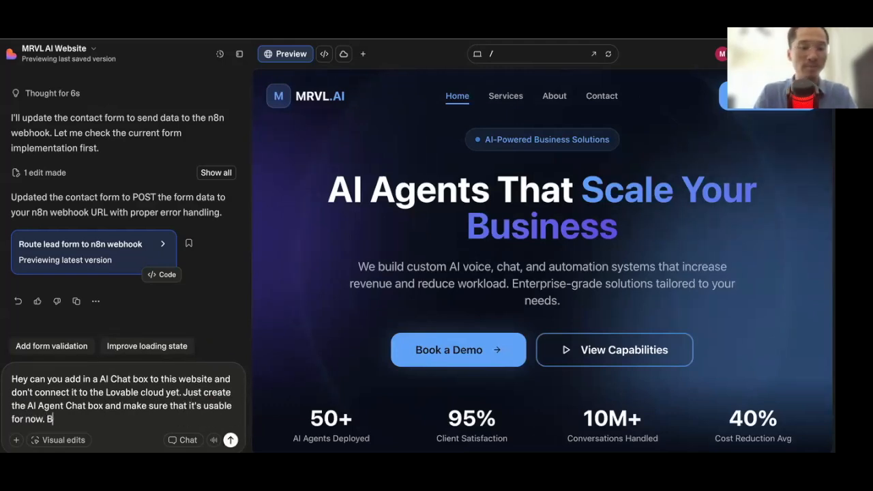
Finish the prompt with "Because there will be a n8n workflow connected to it." and submit it
{"action": "type", "text": "ecause there wil"}
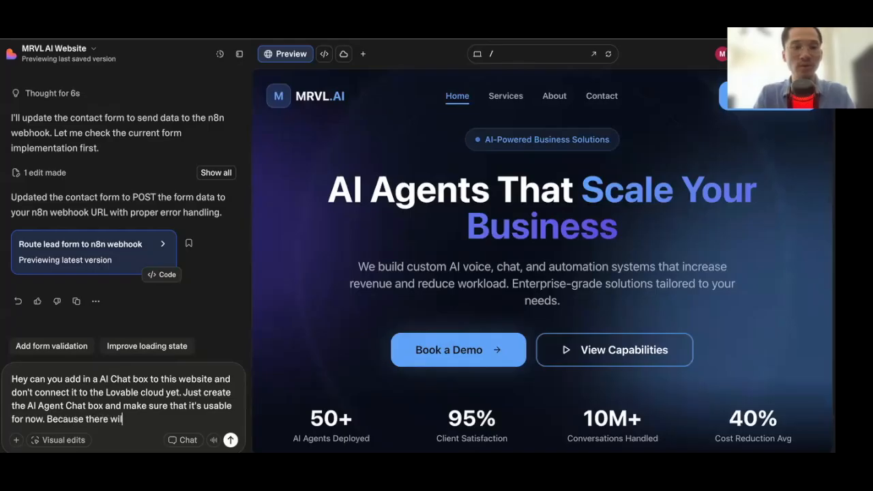
{"action": "type", "text": "l be a n8n"}
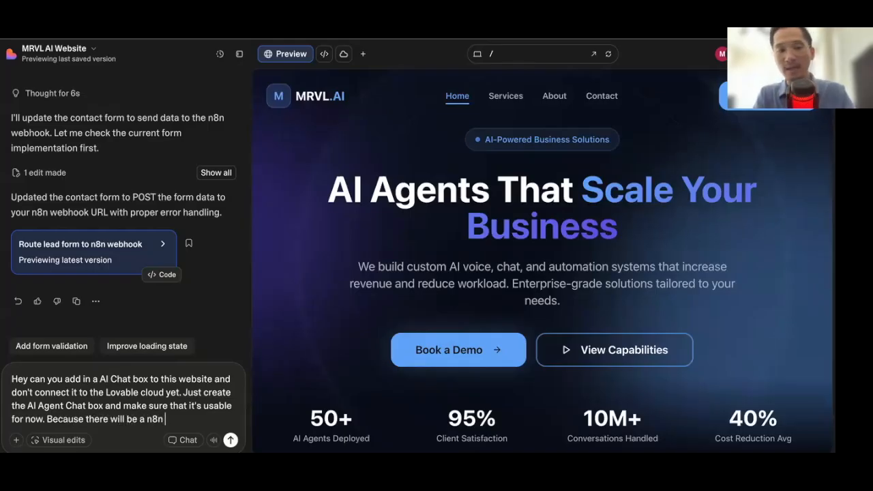
{"action": "type", "text": " work"}
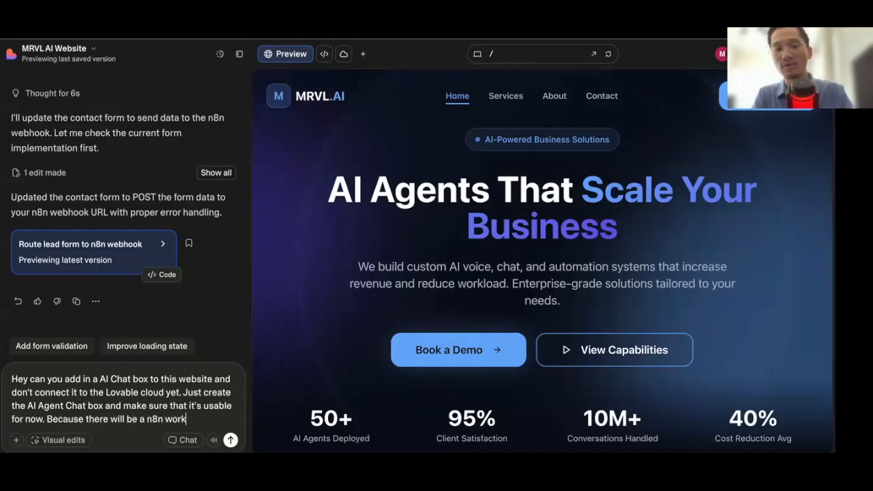
{"action": "type", "text": "flow conne"}
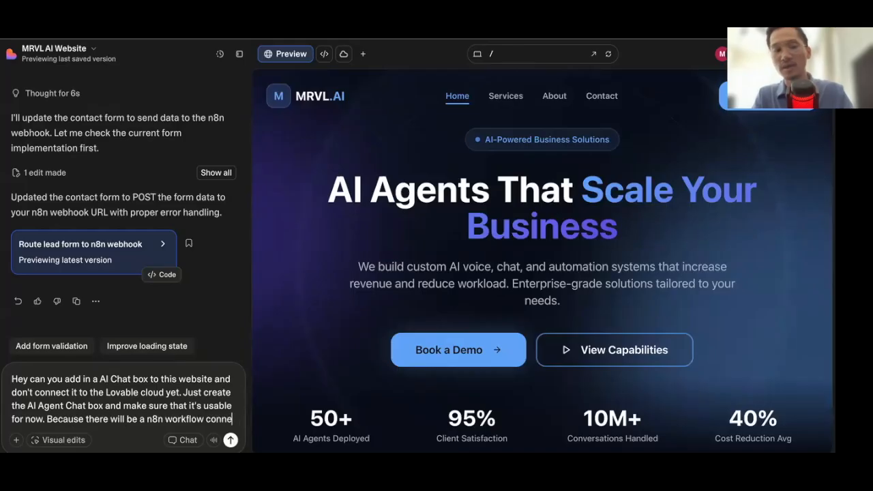
{"action": "type", "text": "cted to"}
{"action": "key", "text": "BackSpace"}
{"action": "key", "text": "BackSpace"}
{"action": "type", "text": "to it"}
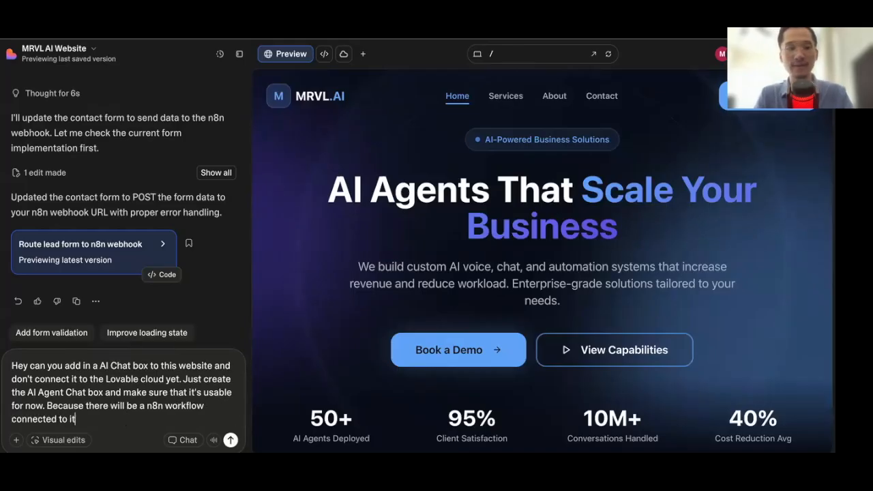
{"action": "key", "text": "Return"}
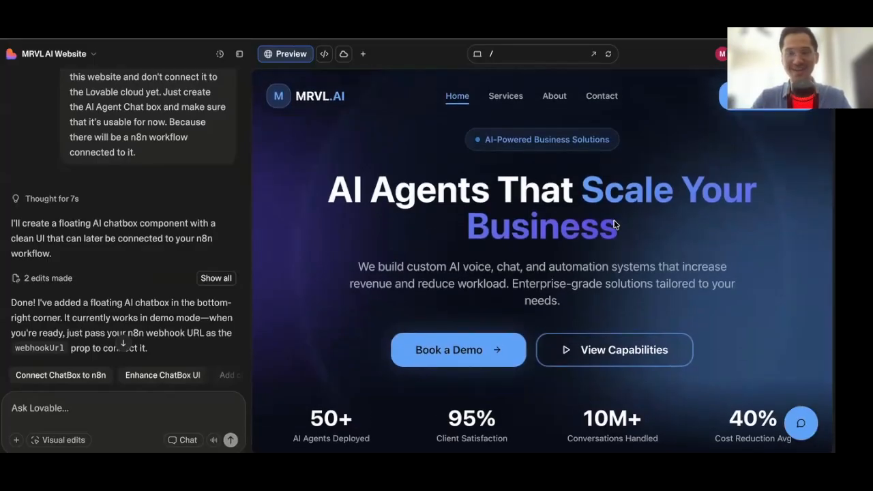
Open the new AI Assistant chat box in the website preview and send the message "Hi"
{"action": "scroll", "coordinate": [615, 224], "scroll_direction": "down", "scroll_amount": 1}
{"action": "scroll", "coordinate": [628, 239], "scroll_direction": "up", "scroll_amount": 1}
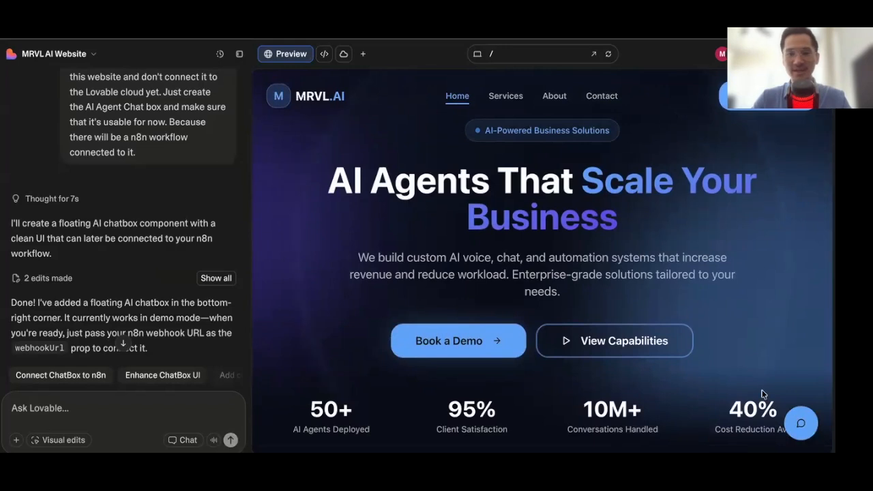
{"action": "left_click", "coordinate": [801, 426]}
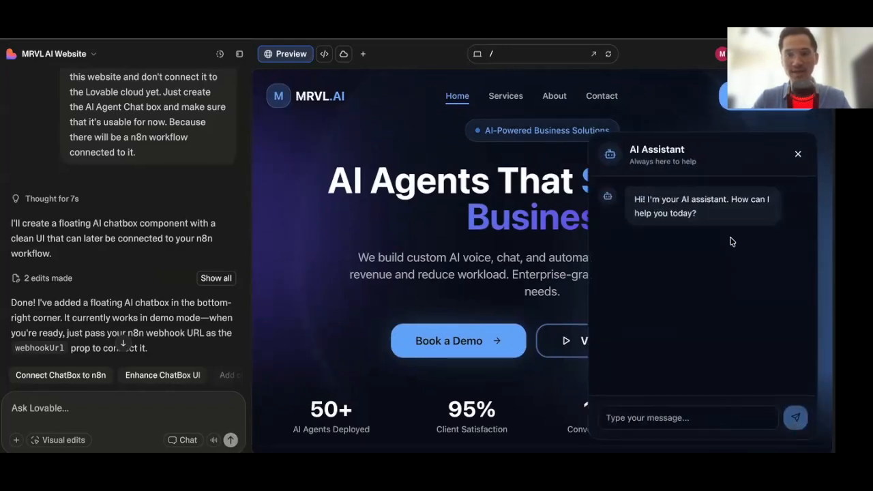
{"action": "left_click", "coordinate": [653, 414]}
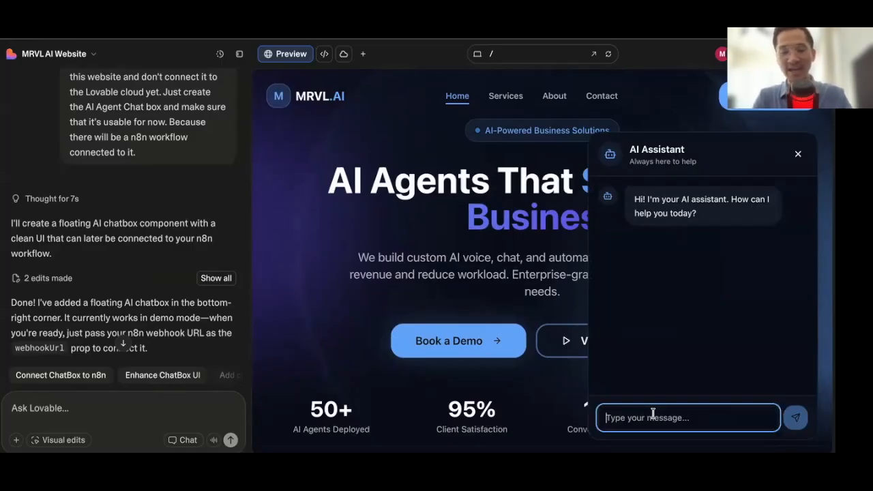
{"action": "type", "text": "Hi"}
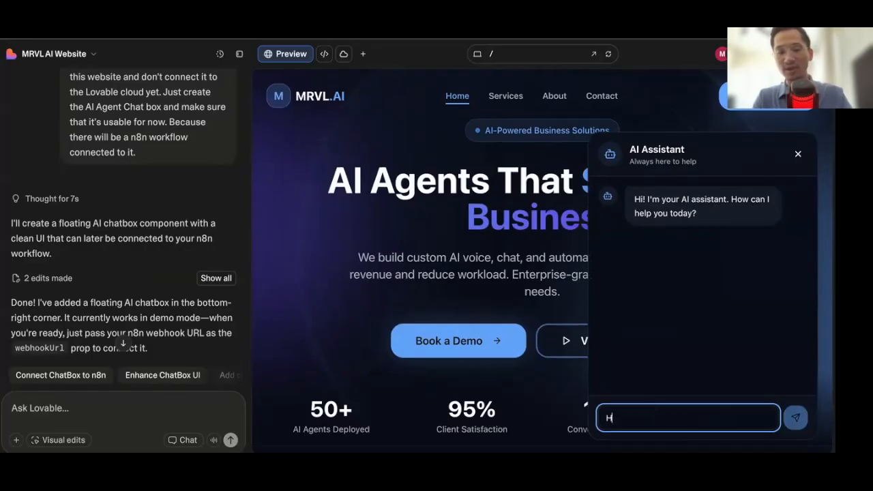
{"action": "key", "text": "Return"}
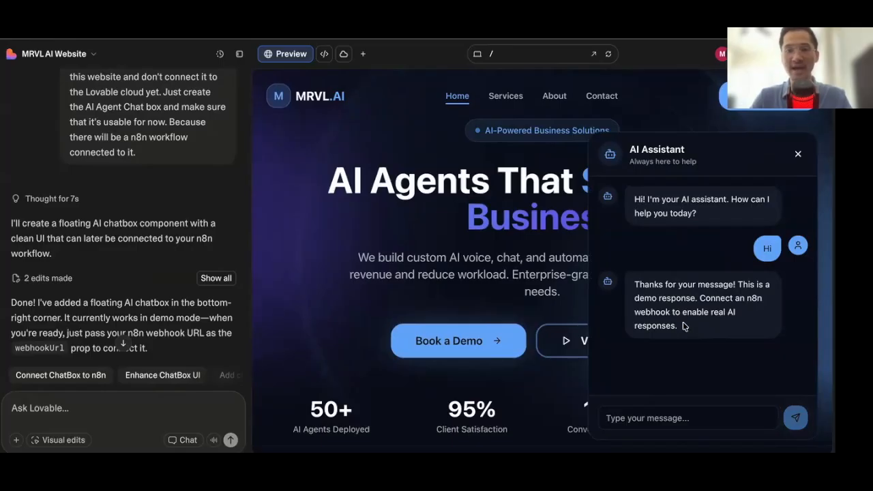
{"action": "scroll", "coordinate": [670, 321], "scroll_direction": "down", "scroll_amount": 1}
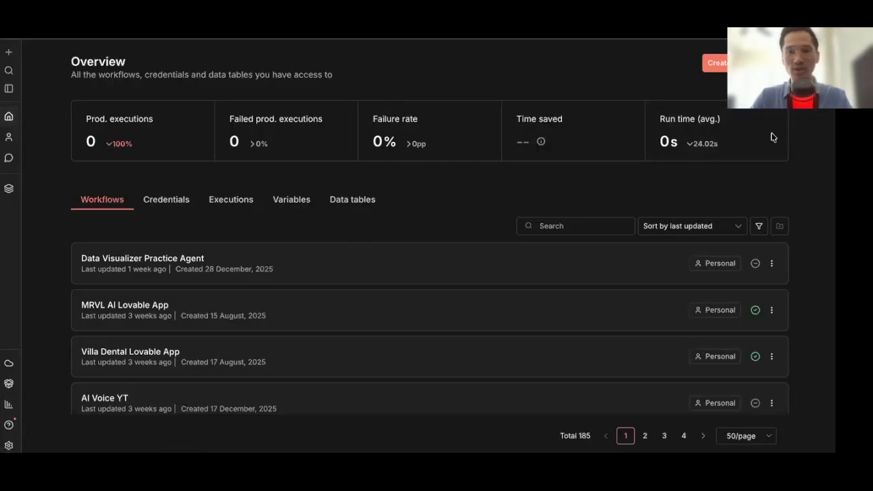
Switch to n8n, create a new workflow and add a Webhook trigger as its first step
{"action": "left_click", "coordinate": [716, 63]}
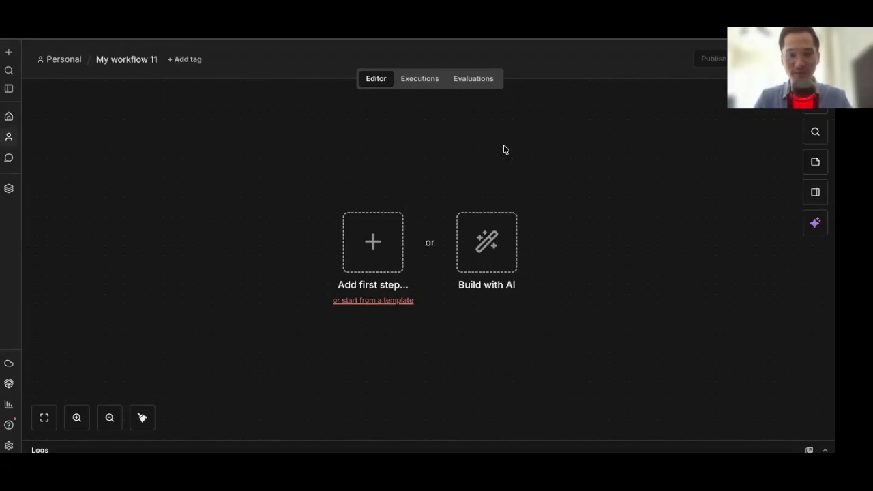
{"action": "left_click", "coordinate": [109, 422]}
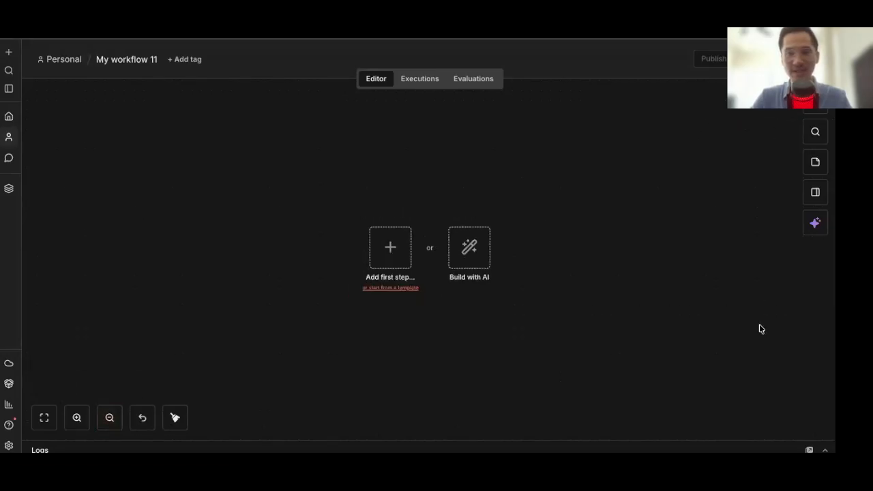
{"action": "scroll", "coordinate": [562, 265], "scroll_direction": "down", "scroll_amount": 1}
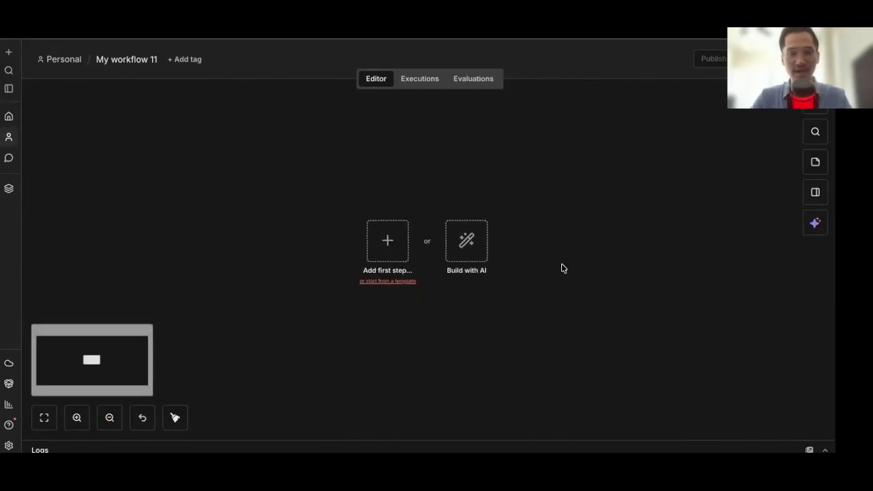
{"action": "left_click", "coordinate": [816, 102]}
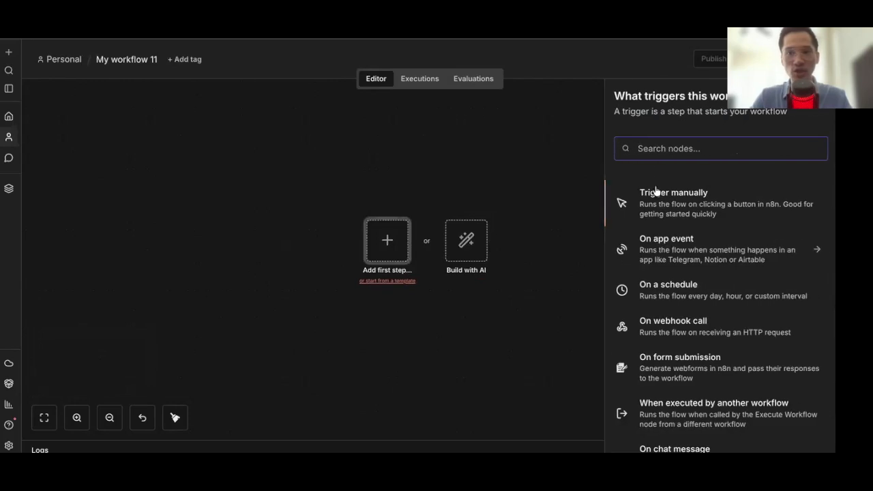
{"action": "type", "text": "webhook"}
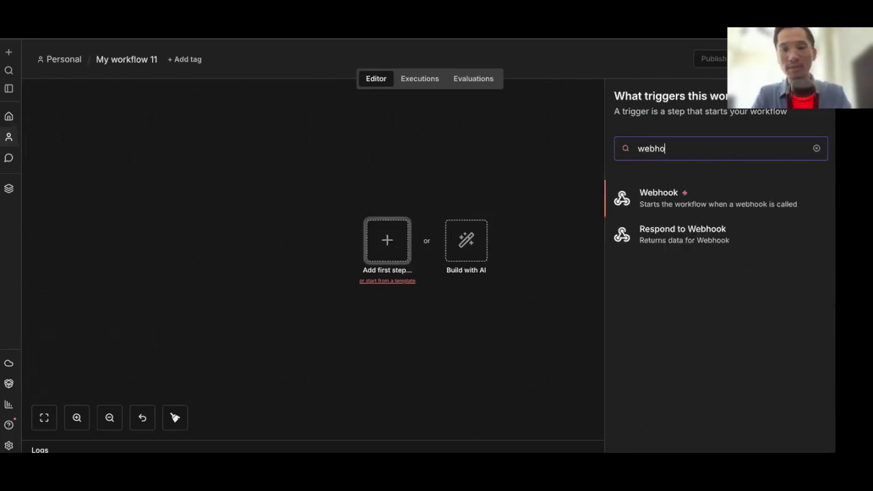
{"action": "left_click", "coordinate": [659, 195]}
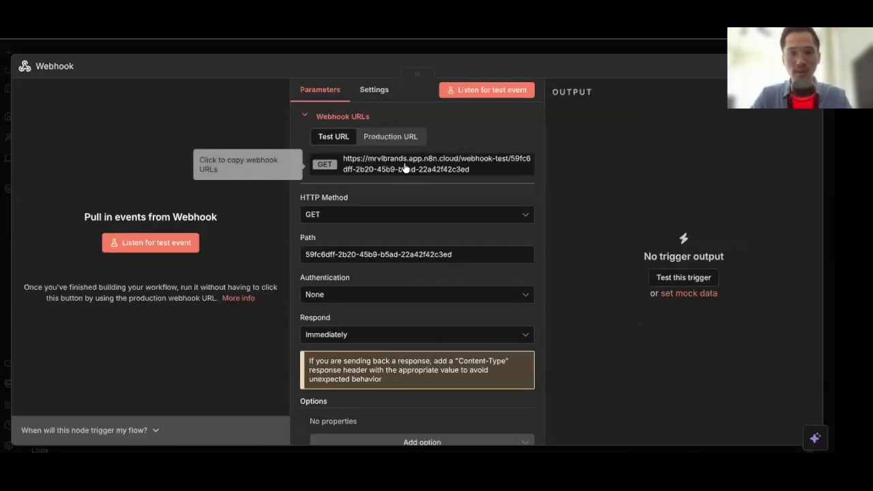
Set the Webhook node's HTTP method to POST and its path to "lovablechat"
{"action": "left_click", "coordinate": [338, 213]}
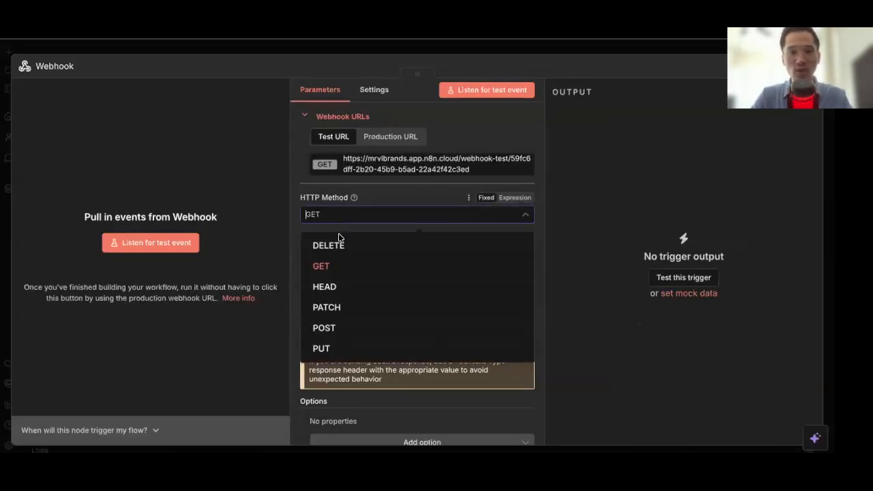
{"action": "left_click_drag", "start_coordinate": [346, 318], "coordinate": [344, 329]}
{"action": "left_click", "coordinate": [345, 329]}
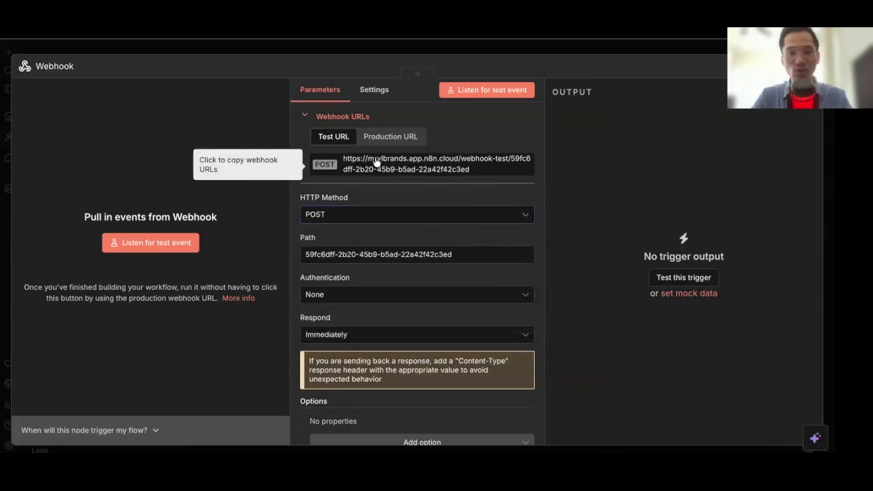
{"action": "triple_click", "coordinate": [369, 255]}
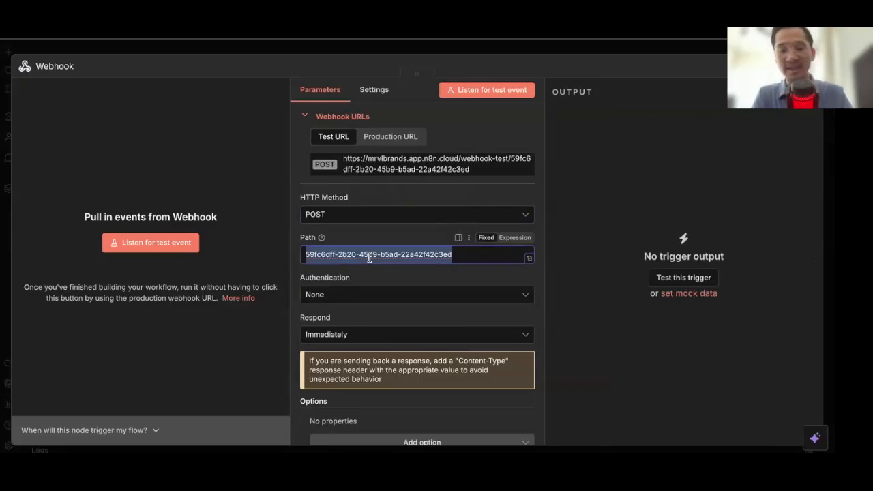
{"action": "type", "text": "lovablechat"}
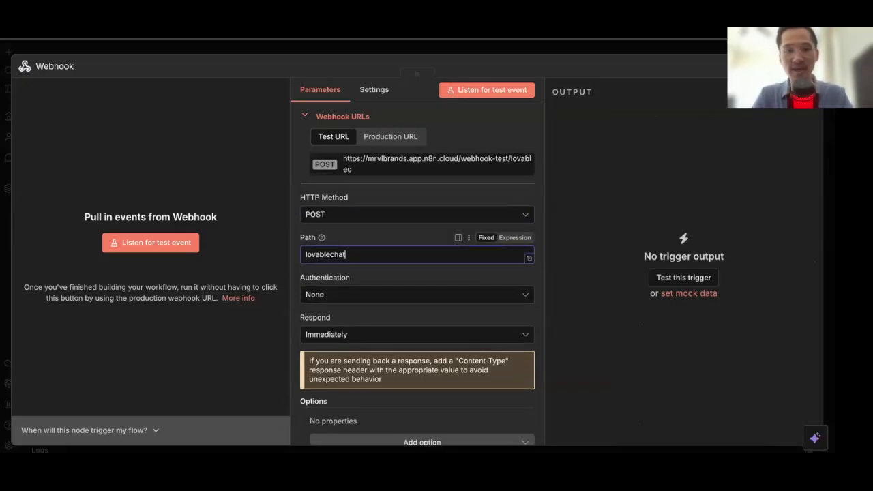
{"action": "left_click", "coordinate": [369, 193]}
Review the Webhook node's Respond options and keep Immediately selected
{"action": "scroll", "coordinate": [387, 267], "scroll_direction": "down", "scroll_amount": 1}
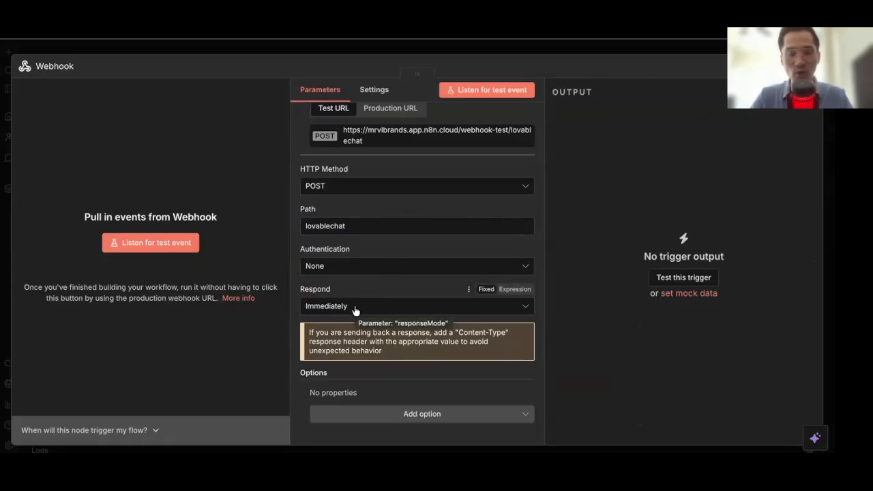
{"action": "left_click", "coordinate": [355, 306]}
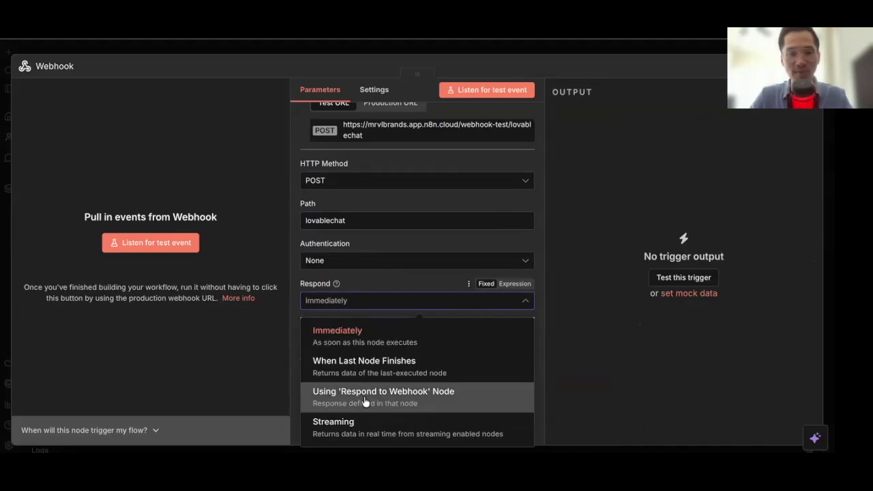
{"action": "left_click", "coordinate": [366, 343]}
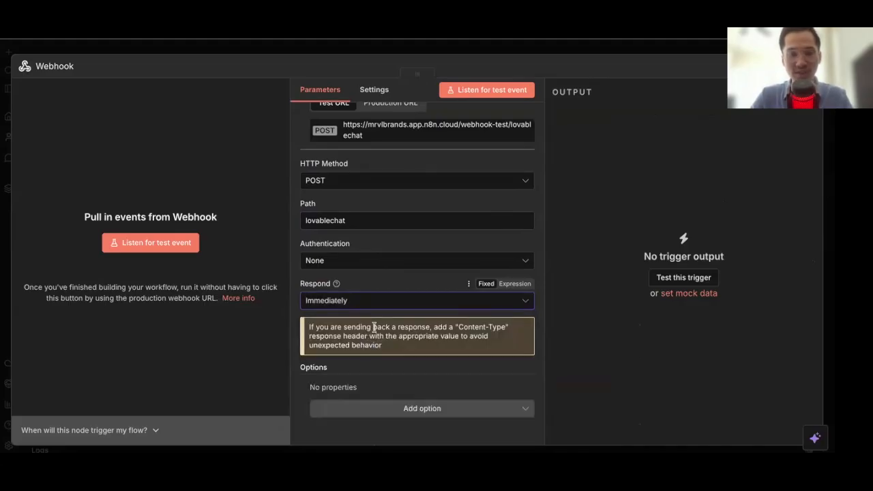
{"action": "left_click", "coordinate": [384, 307]}
{"action": "left_click", "coordinate": [380, 343]}
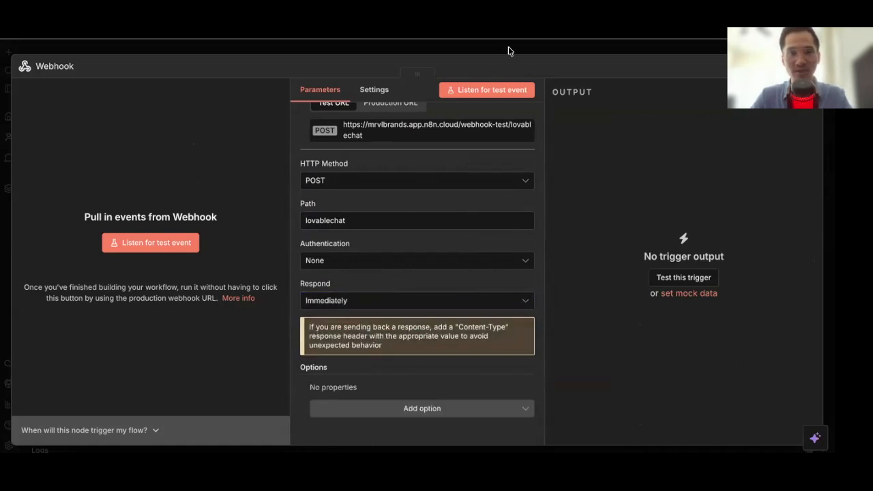
Copy the webhook's test URL and close the node to return to the workflow canvas
{"action": "left_click", "coordinate": [406, 131]}
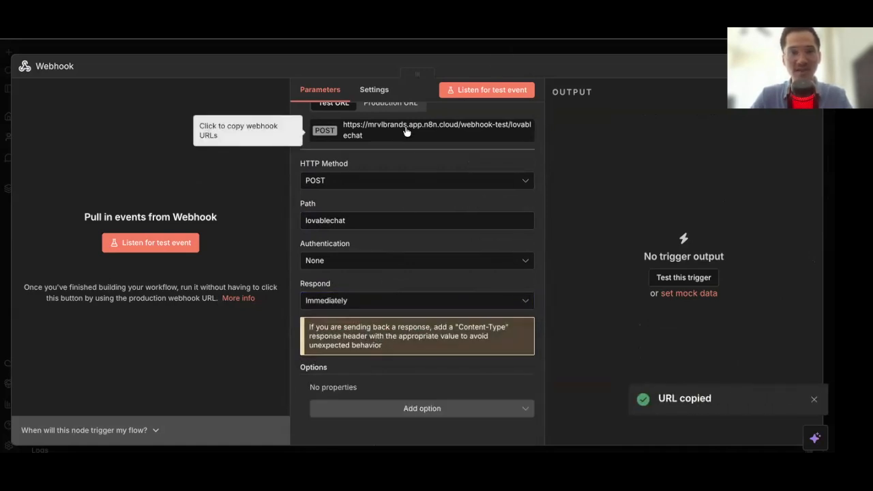
{"action": "left_click", "coordinate": [544, 50]}
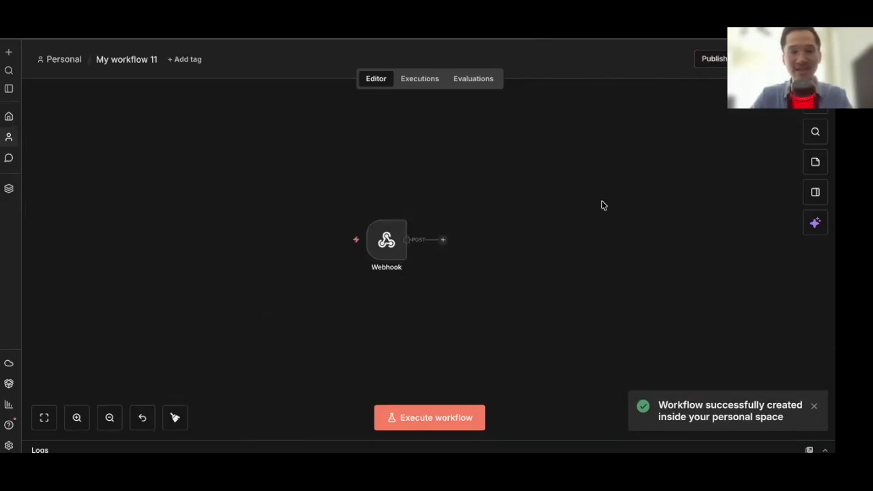
{"action": "scroll", "coordinate": [502, 211], "scroll_direction": "down", "scroll_amount": 2}
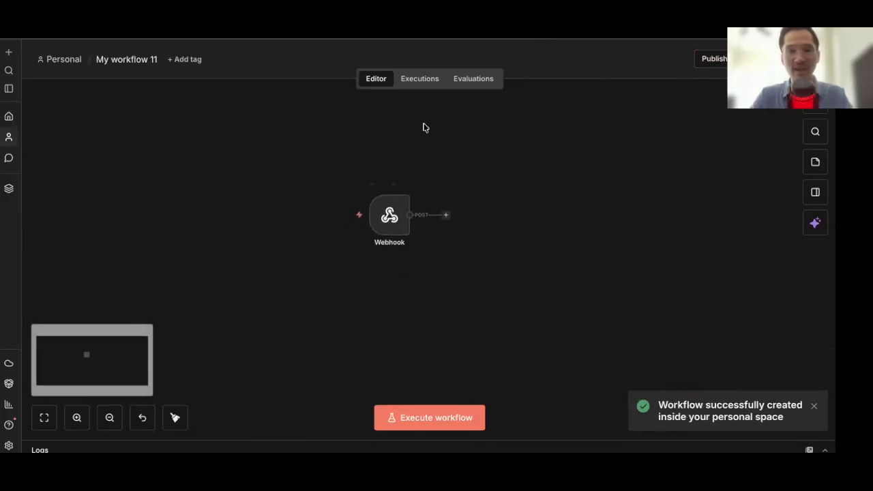
{"action": "scroll", "coordinate": [457, 174], "scroll_direction": "up", "scroll_amount": 1}
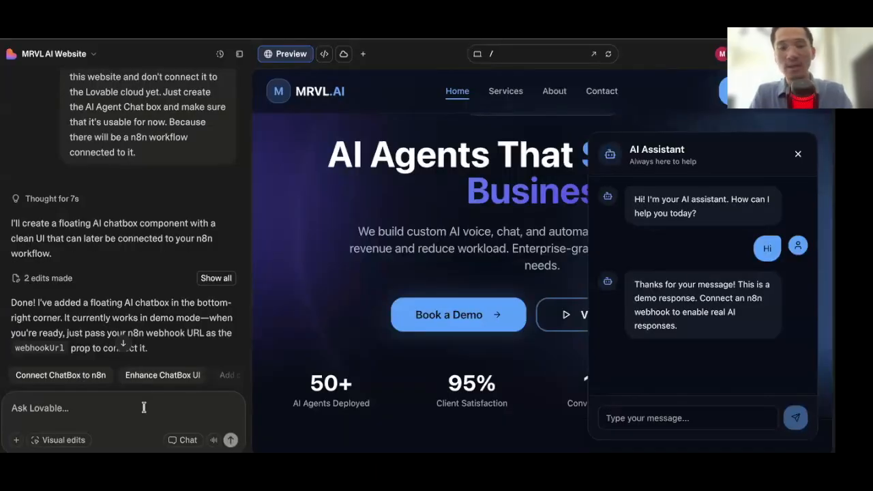
In Lovable, submit the prompt "Alright so for the webhook URL can you connect it to this n8n URL:" followed by the copied test URL
{"action": "type", "text": "Alrigh"}
{"action": "key", "text": "BackSpace"}
{"action": "key", "text": "BackSpace"}
{"action": "type", "text": "ght so for the webhook URL can you connect t"}
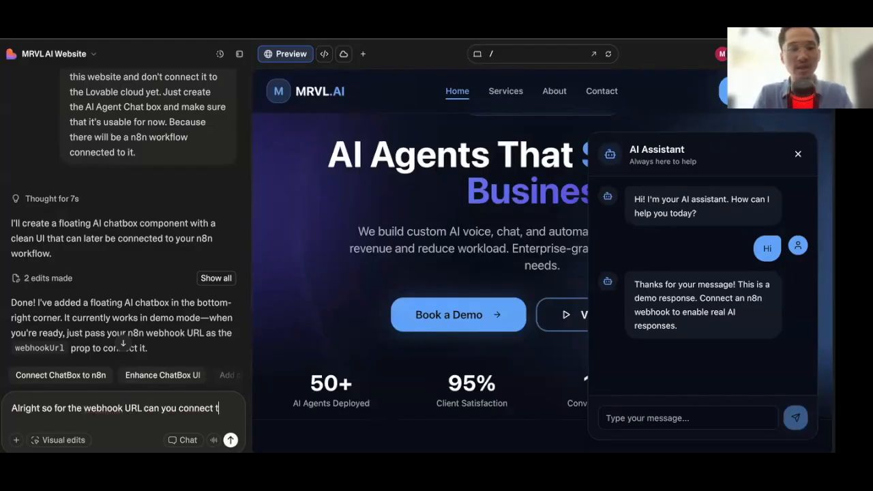
{"action": "key", "text": "BackSpace"}
{"action": "type", "text": "it to this"}
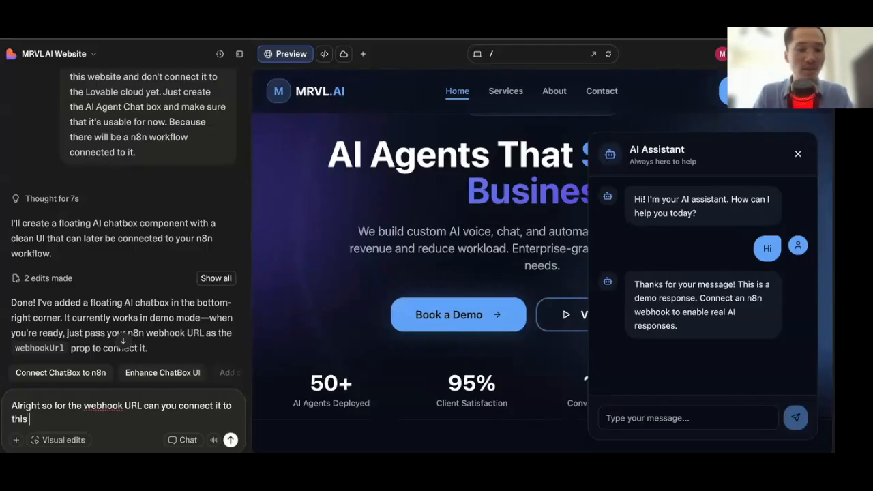
{"action": "type", "text": " n8n URL:"}
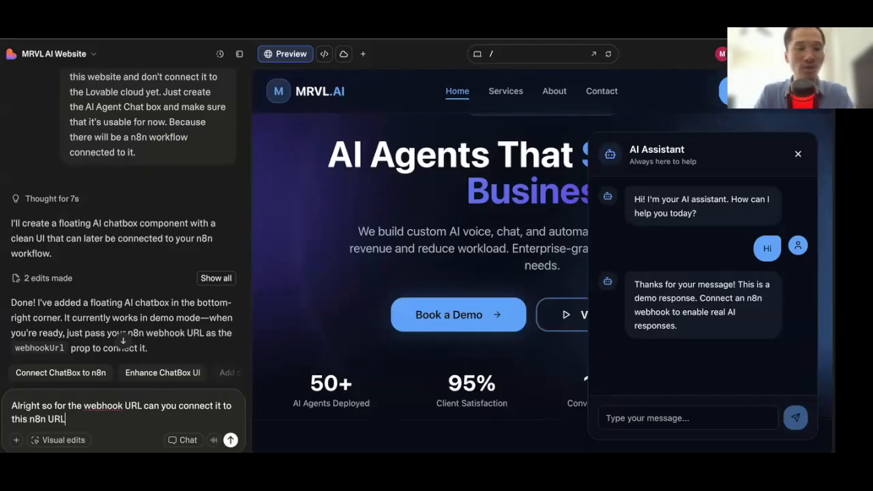
{"action": "key", "text": "shift+Return"}
{"action": "key", "text": "shift+Return"}
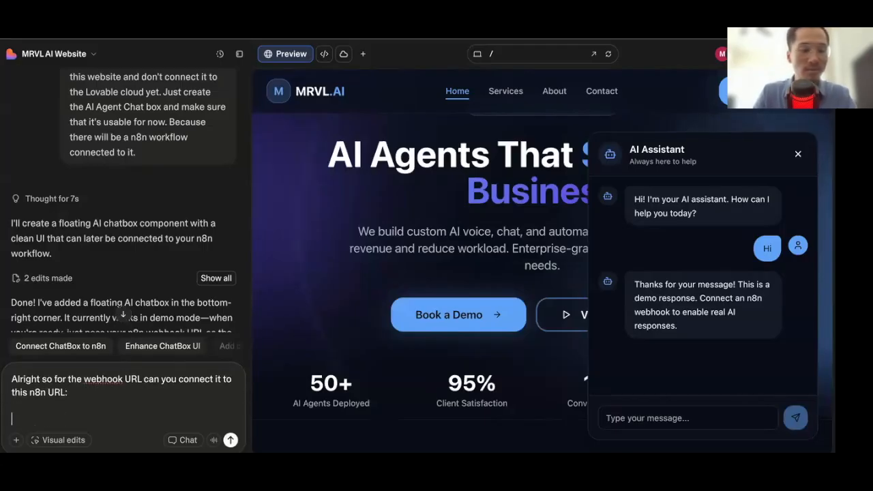
{"action": "key", "text": "ctrl+v"}
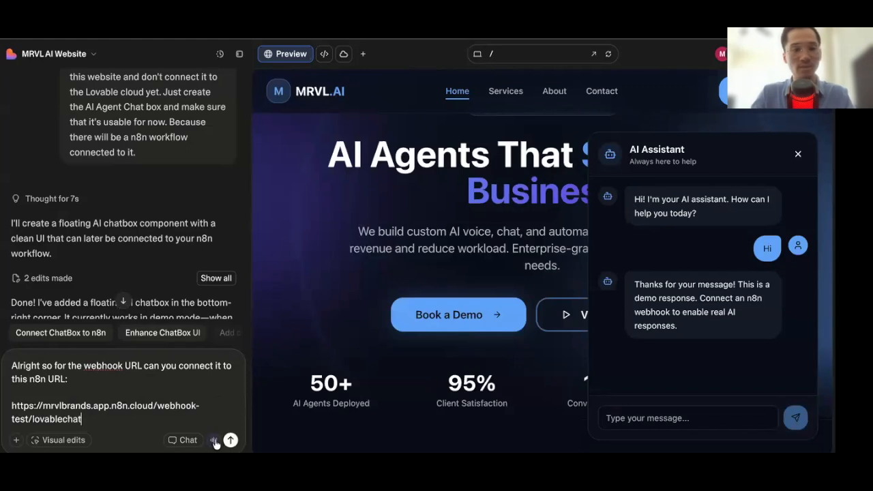
{"action": "key", "text": "Return"}
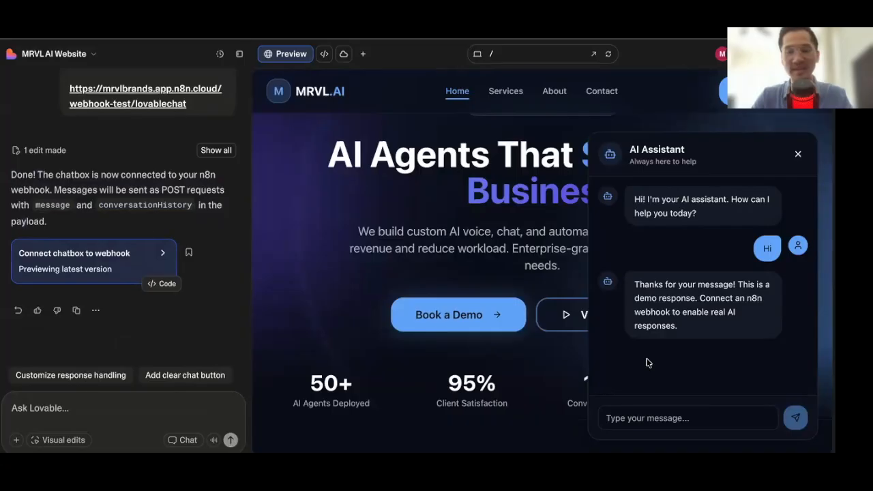
Draft "Hi this is a test" in the preview's chat box, and start the n8n workflow listening for a test event before returning to Lovable
{"action": "left_click", "coordinate": [657, 418]}
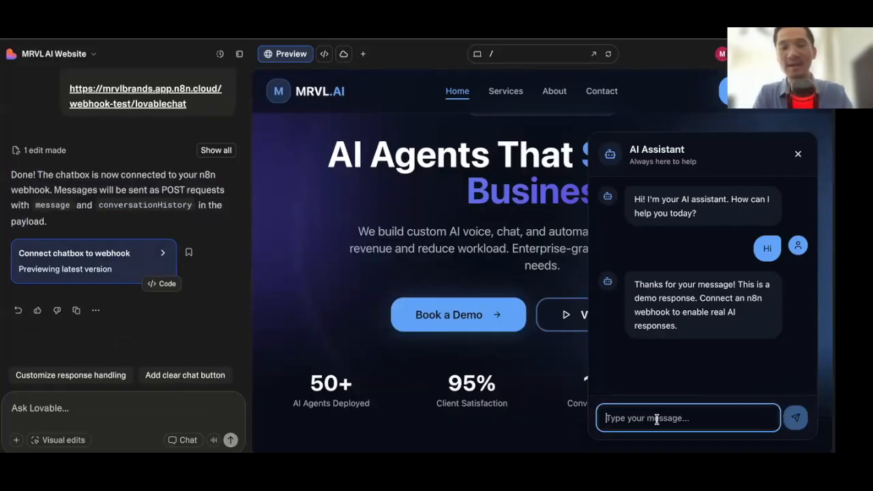
{"action": "type", "text": "Hi this is a test"}
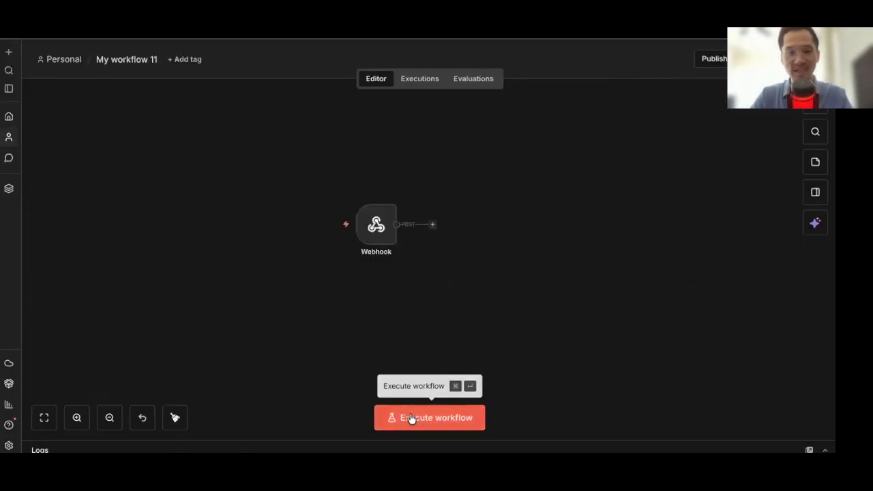
{"action": "left_click", "coordinate": [410, 418]}
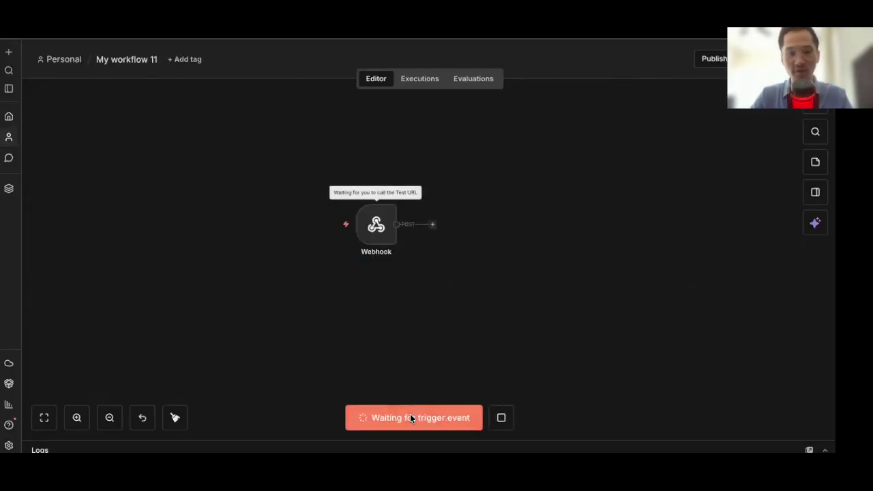
{"action": "double_click", "coordinate": [379, 232]}
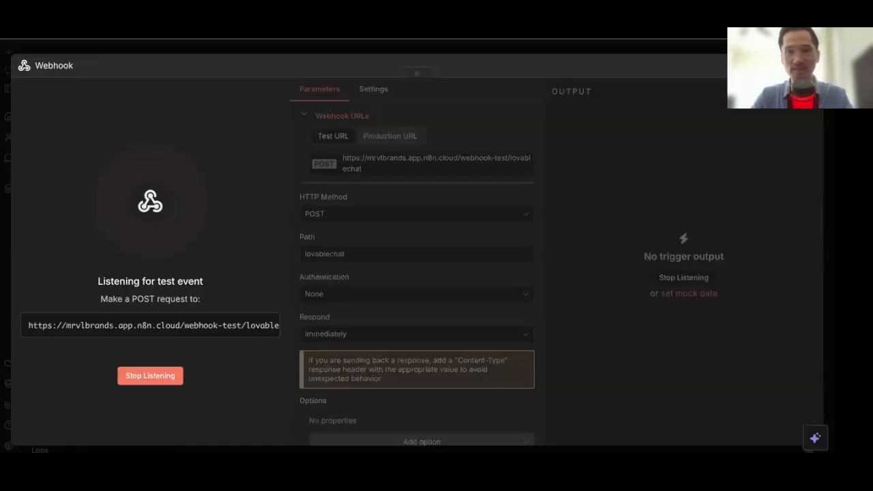
{"action": "key", "text": "Escape"}
{"action": "key", "text": "alt+Tab"}
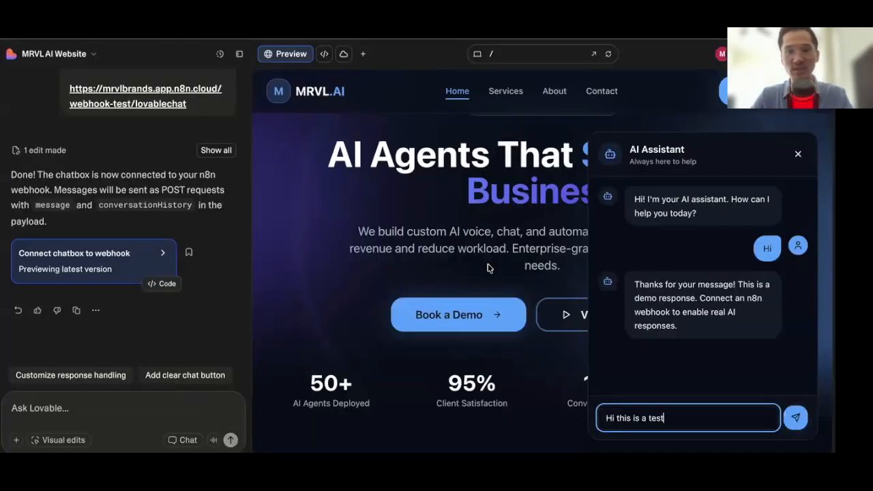
Send the drafted test message from the preview chat, and inspect the message and conversation history received by n8n's Webhook node
{"action": "key", "text": "Return"}
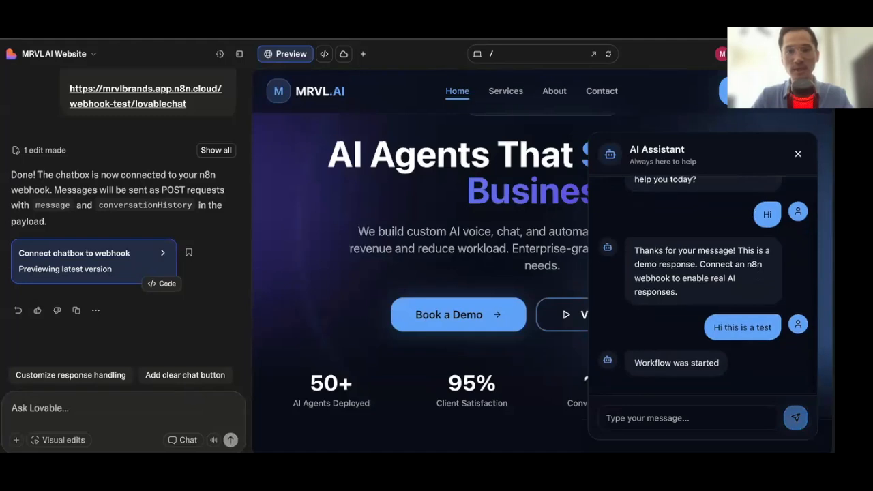
{"action": "key", "text": "alt+Tab"}
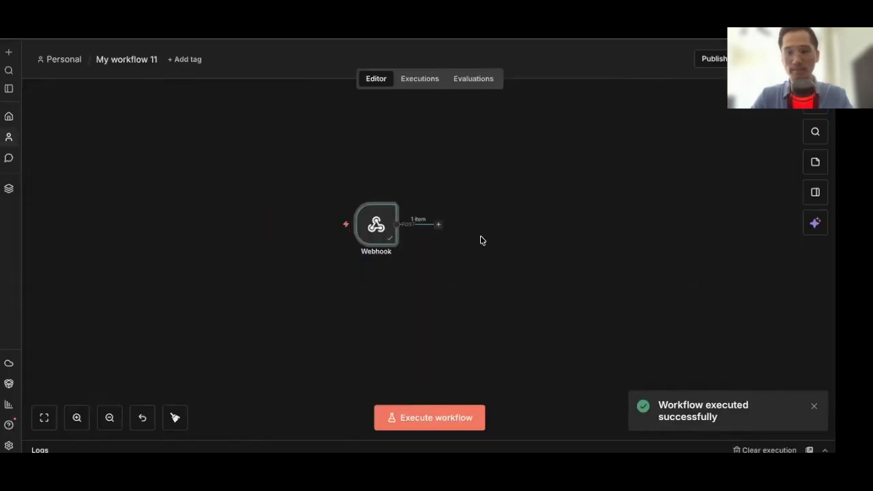
{"action": "double_click", "coordinate": [376, 224]}
{"action": "scroll", "coordinate": [605, 219], "scroll_direction": "down", "scroll_amount": 10}
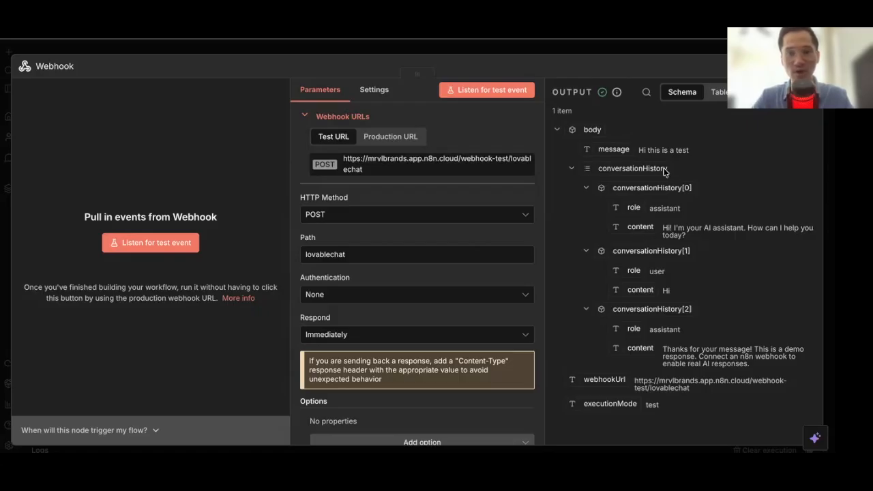
{"action": "left_click", "coordinate": [605, 50]}
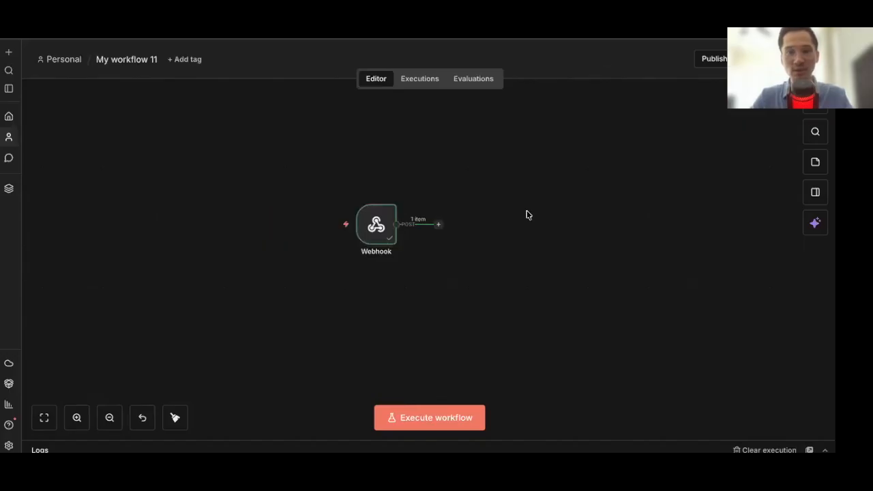
Add an AI Agent node after the Webhook, keeping Connected Chat Trigger Node as the prompt source, and return to the canvas
{"action": "scroll", "coordinate": [526, 215], "scroll_direction": "right", "scroll_amount": 2}
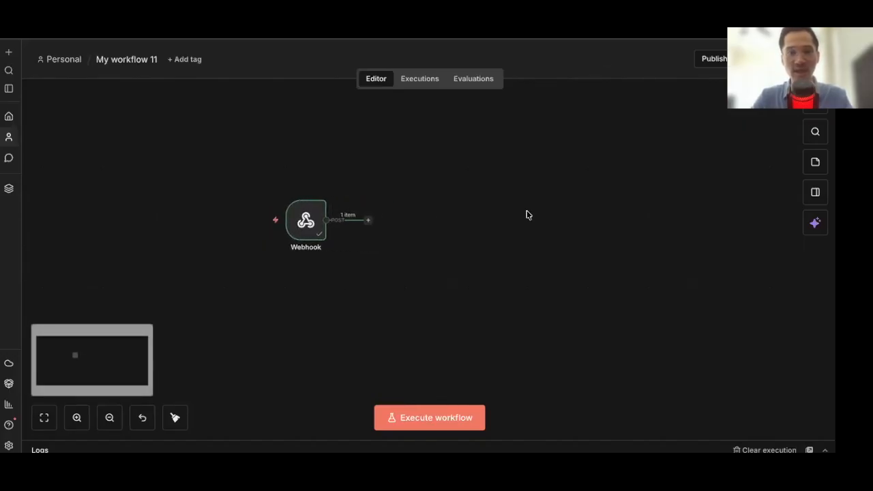
{"action": "left_click", "coordinate": [368, 220]}
{"action": "left_click", "coordinate": [645, 176]}
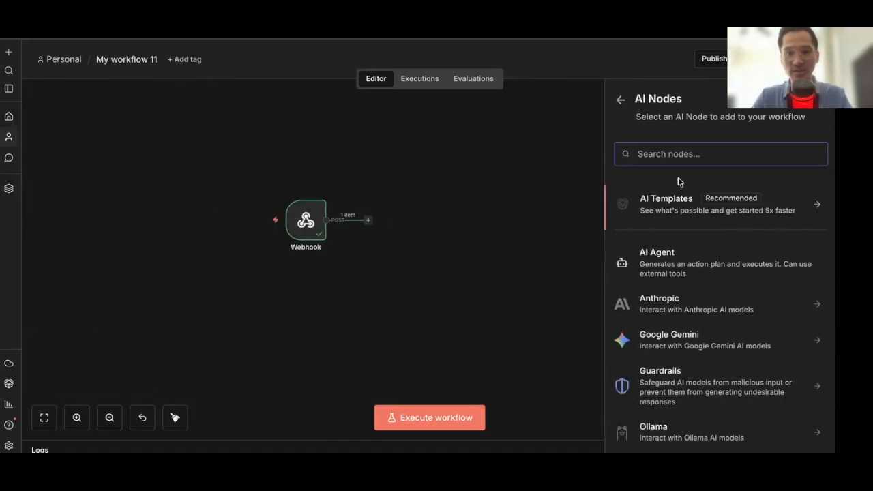
{"action": "left_click", "coordinate": [649, 269]}
{"action": "left_click", "coordinate": [417, 134]}
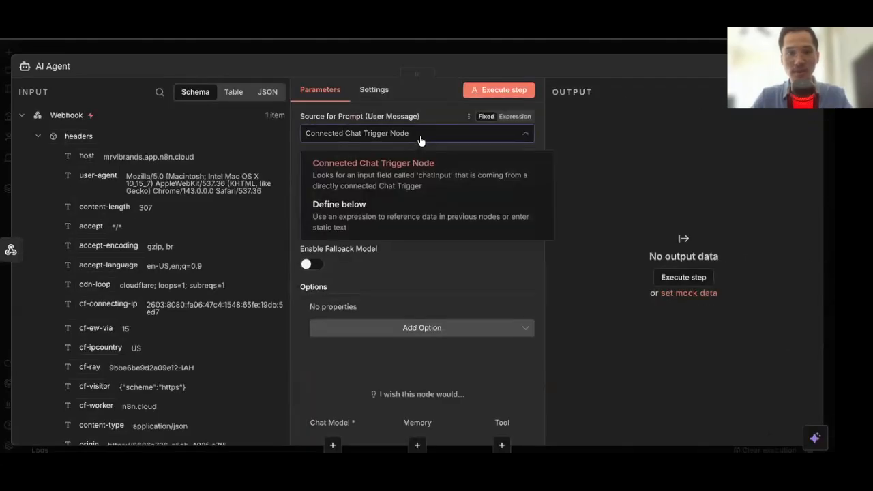
{"action": "left_click", "coordinate": [403, 172]}
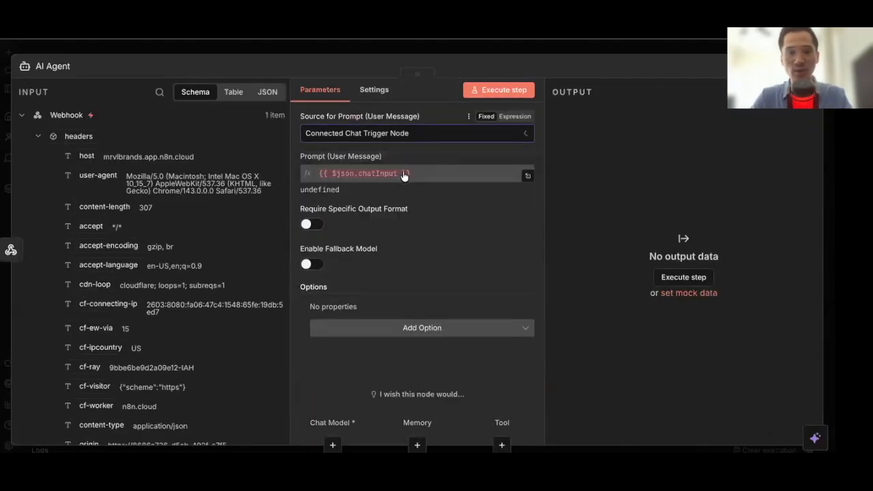
{"action": "left_click", "coordinate": [551, 52]}
Attach an OpenAI Chat Model to the AI Agent using the Open AI credential
{"action": "scroll", "coordinate": [509, 246], "scroll_direction": "down", "scroll_amount": 2}
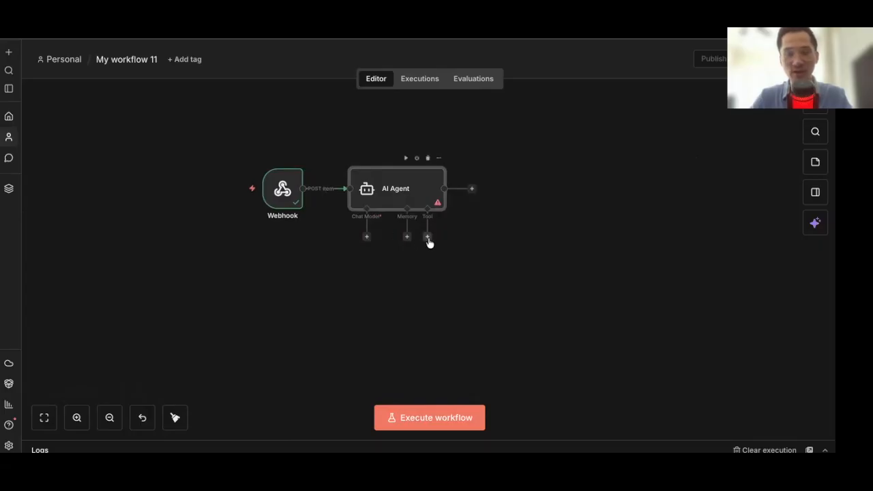
{"action": "left_click", "coordinate": [366, 237]}
{"action": "type", "text": "open"}
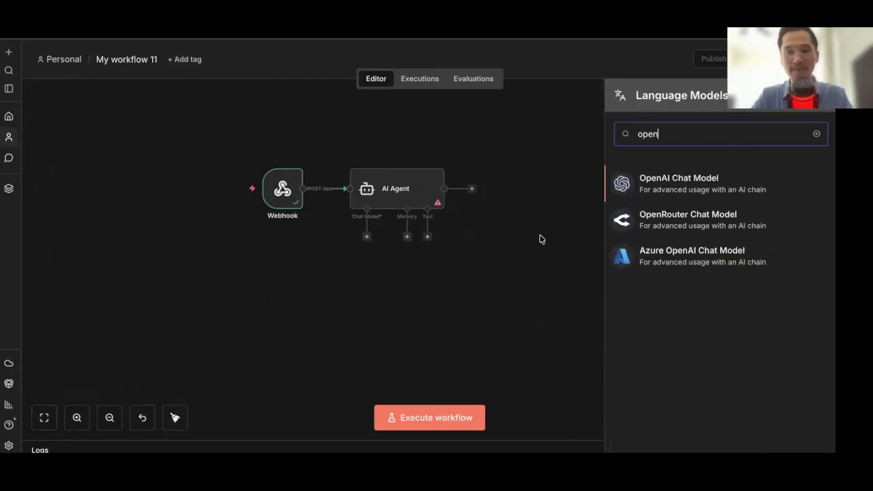
{"action": "left_click", "coordinate": [725, 189]}
{"action": "left_click", "coordinate": [455, 131]}
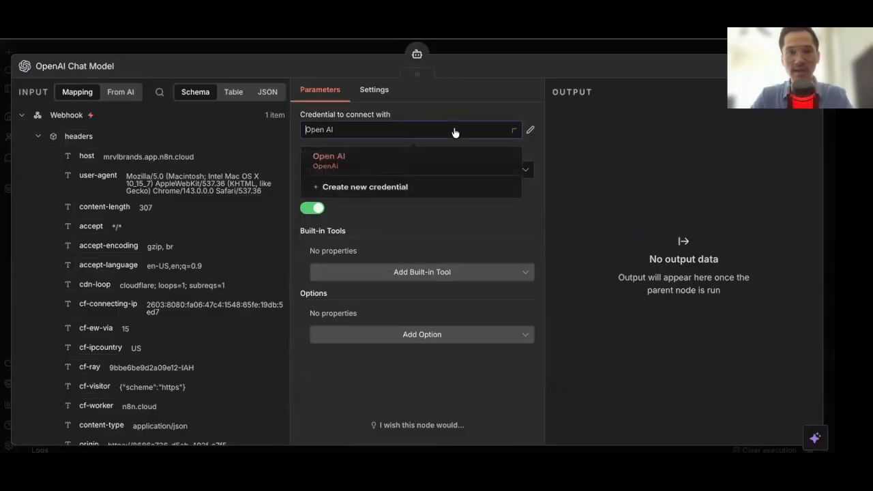
{"action": "left_click", "coordinate": [423, 158]}
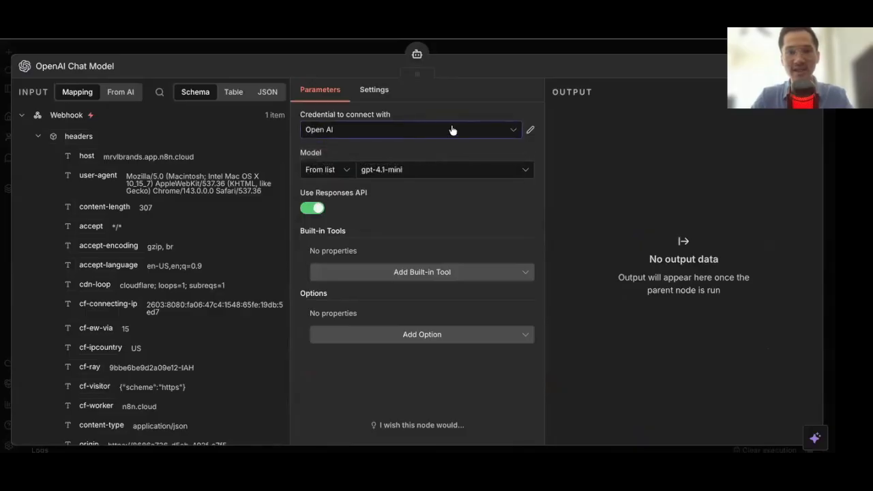
{"action": "left_click", "coordinate": [506, 130]}
{"action": "left_click", "coordinate": [478, 157]}
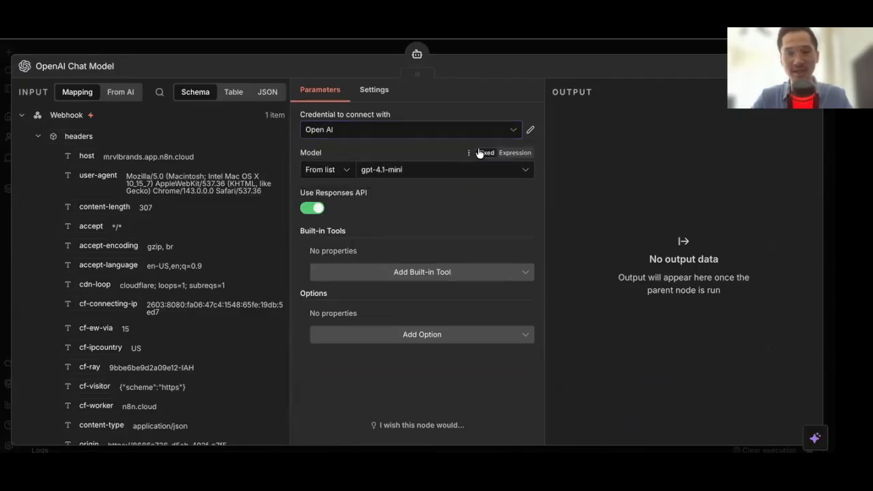
Set the chat model to gpt-5.2, and reposition the OpenAI Chat Model node below the AI Agent on the canvas
{"action": "left_click", "coordinate": [452, 170]}
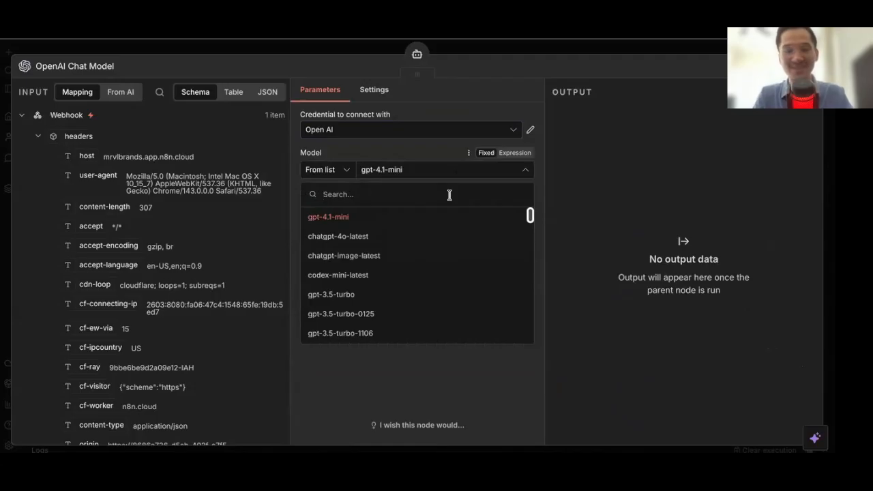
{"action": "scroll", "coordinate": [447, 241], "scroll_direction": "down", "scroll_amount": 5}
{"action": "scroll", "coordinate": [447, 242], "scroll_direction": "down", "scroll_amount": 8}
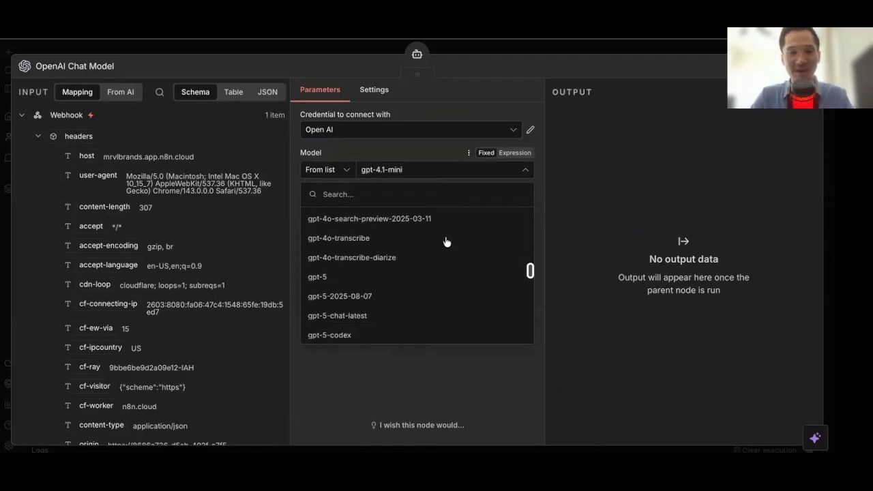
{"action": "left_click", "coordinate": [446, 241]}
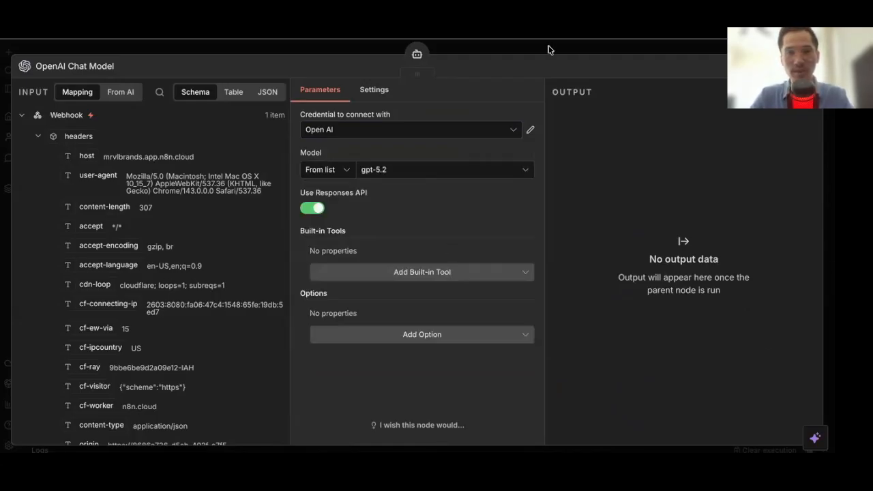
{"action": "left_click", "coordinate": [560, 52]}
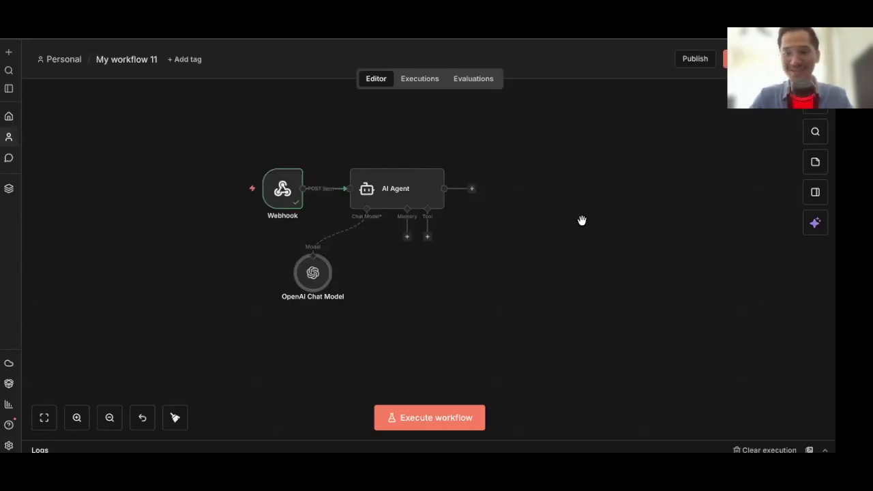
{"action": "scroll", "coordinate": [450, 219], "scroll_direction": "down", "scroll_amount": 1}
{"action": "left_click_drag", "start_coordinate": [324, 263], "coordinate": [328, 264]}
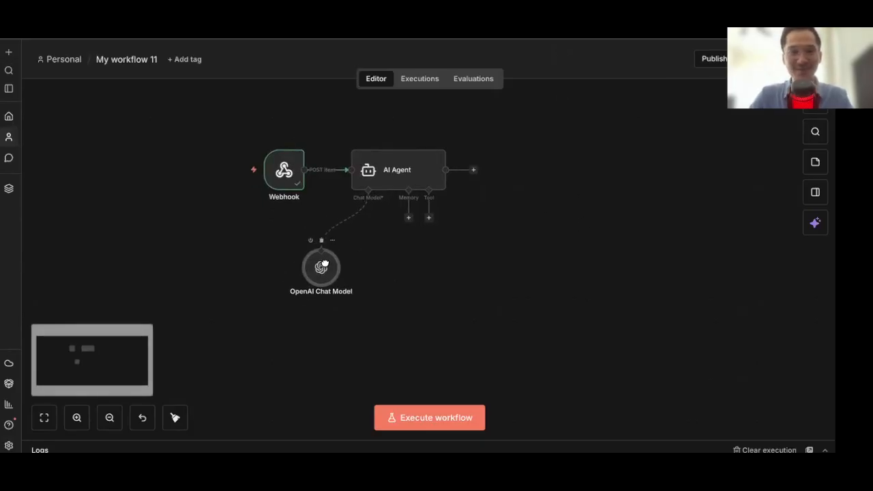
{"action": "left_click", "coordinate": [391, 258]}
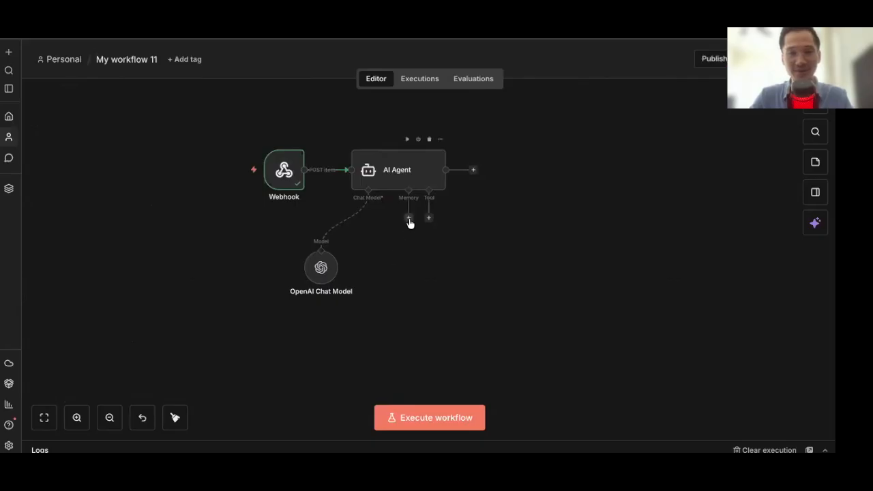
Attach a Simple Memory node with a context window length of 10 to the AI Agent and place it beside the OpenAI Chat Model
{"action": "left_click", "coordinate": [409, 218]}
{"action": "left_click", "coordinate": [653, 202]}
{"action": "double_click", "coordinate": [392, 226]}
{"action": "key", "text": "BackSpace"}
{"action": "type", "text": "10"}
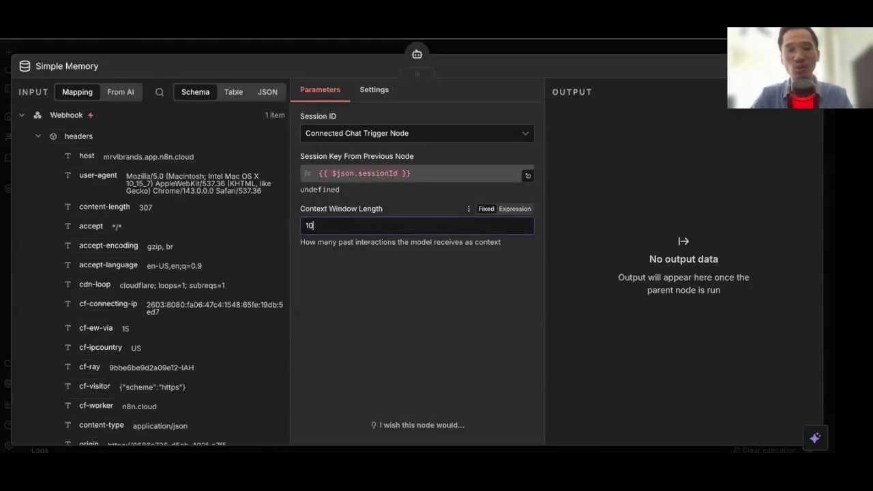
{"action": "left_click", "coordinate": [568, 45]}
{"action": "left_click_drag", "start_coordinate": [381, 258], "coordinate": [381, 272]}
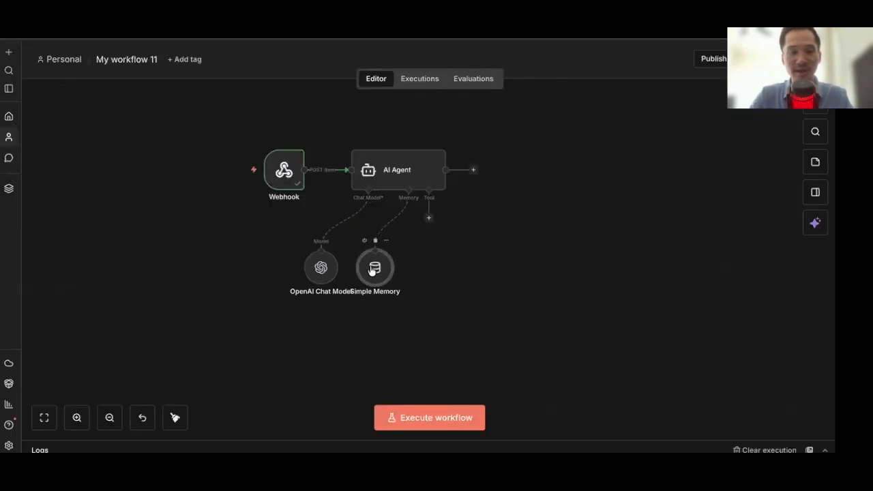
{"action": "scroll", "coordinate": [481, 250], "scroll_direction": "left", "scroll_amount": 1}
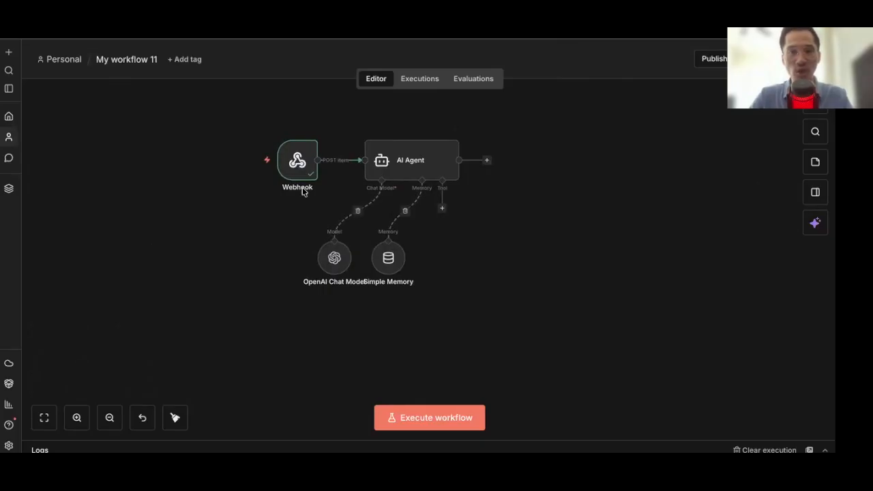
Set the AI Agent's prompt source to Define below, with the webhook's {{ $json.body.message }} as the user message, and close the node
{"action": "mouse_move", "coordinate": [296, 161]}
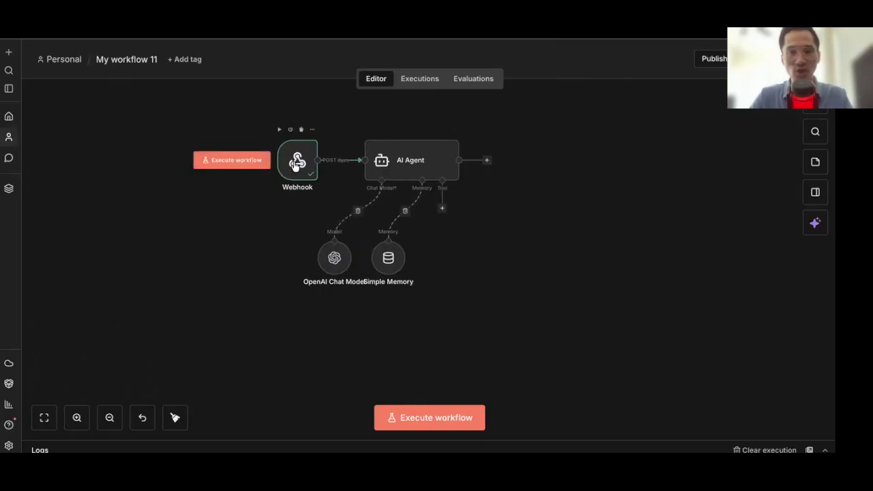
{"action": "double_click", "coordinate": [399, 160]}
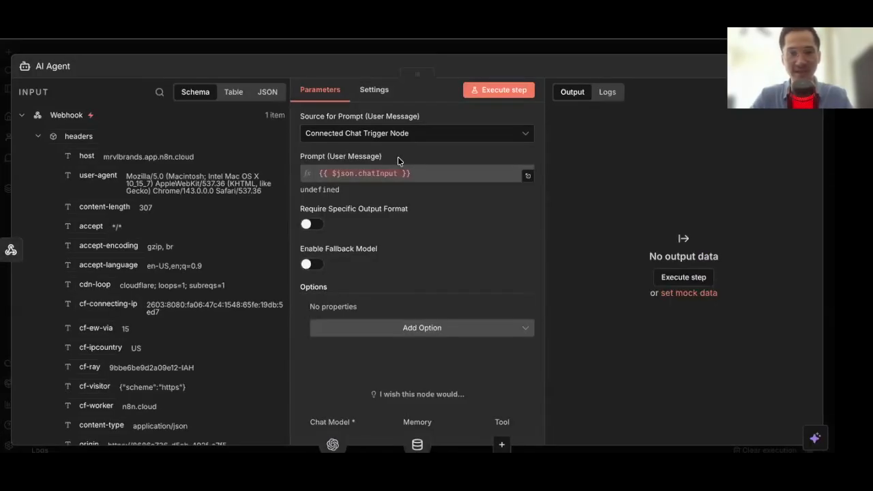
{"action": "left_click", "coordinate": [366, 135]}
{"action": "left_click", "coordinate": [361, 200]}
{"action": "left_click", "coordinate": [362, 175]}
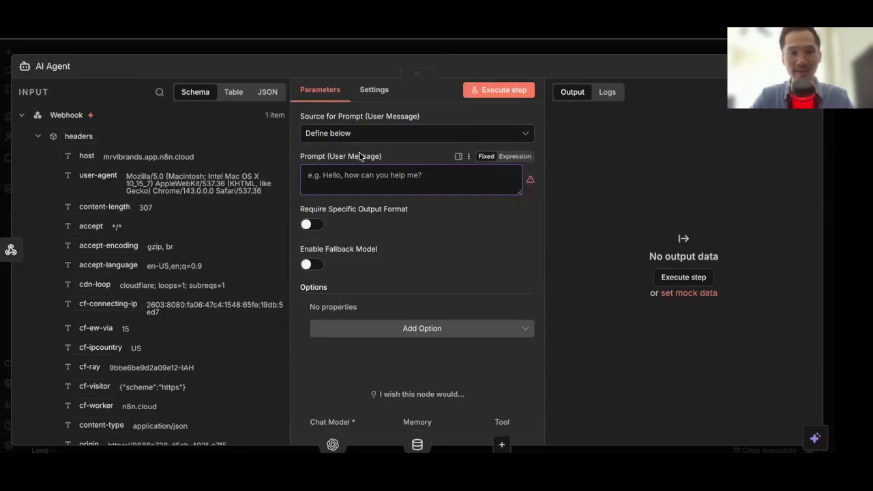
{"action": "scroll", "coordinate": [138, 215], "scroll_direction": "down", "scroll_amount": 10}
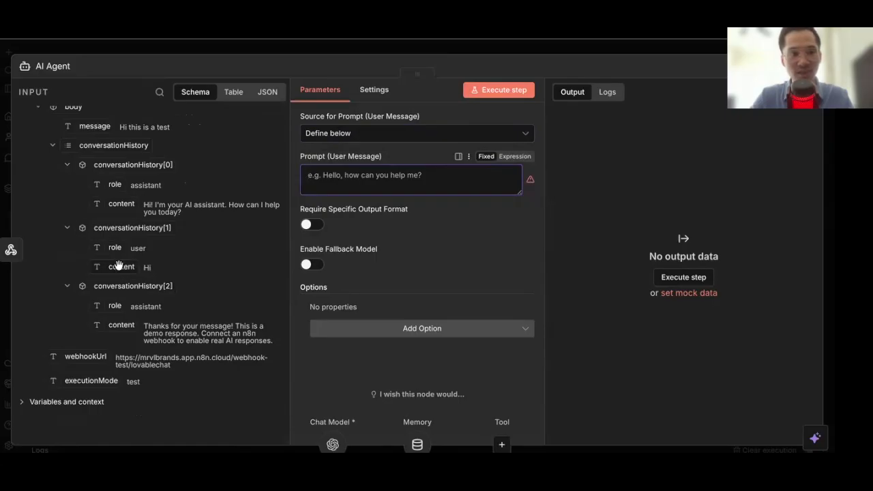
{"action": "scroll", "coordinate": [120, 235], "scroll_direction": "up", "scroll_amount": 1}
{"action": "scroll", "coordinate": [124, 223], "scroll_direction": "up", "scroll_amount": 1}
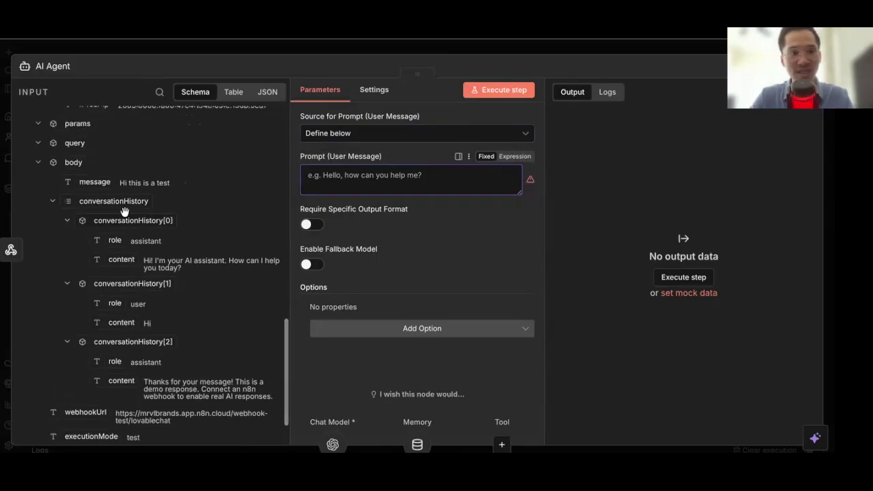
{"action": "scroll", "coordinate": [106, 205], "scroll_direction": "up", "scroll_amount": 1}
{"action": "left_click_drag", "start_coordinate": [95, 195], "coordinate": [327, 176]}
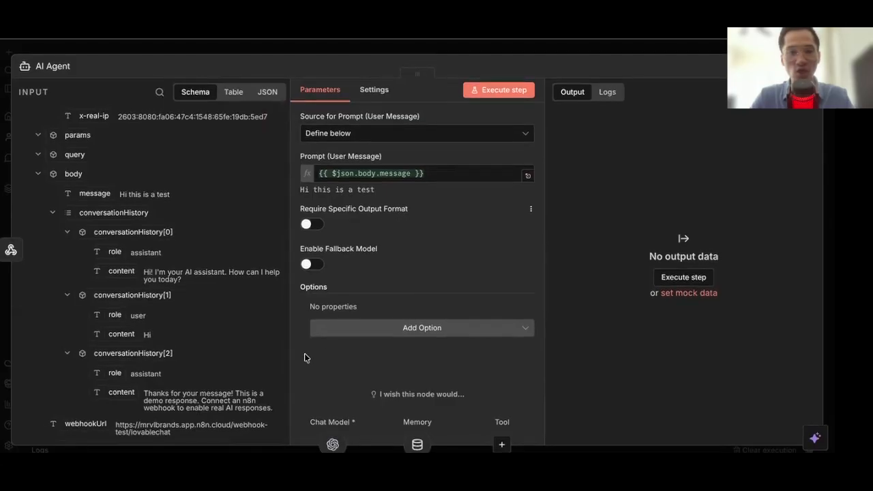
{"action": "left_click", "coordinate": [541, 55]}
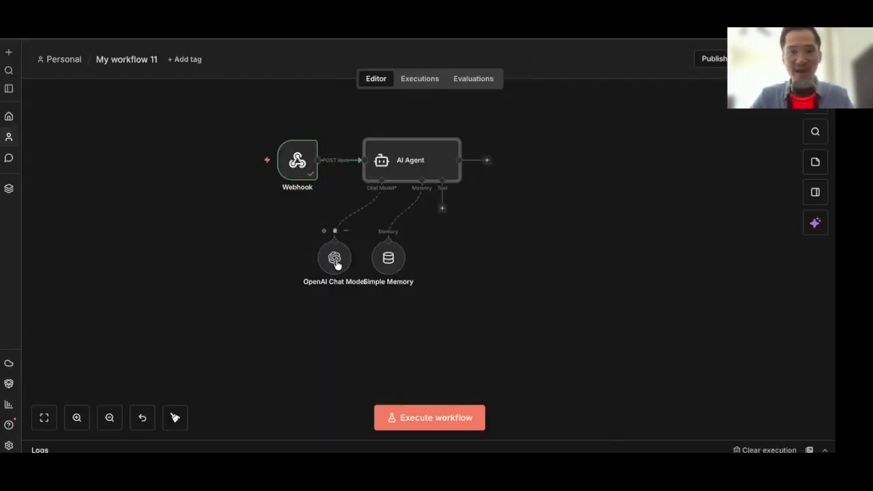
Set Simple Memory's Session ID to Define below and look through the webhook input for a value to use as the key
{"action": "double_click", "coordinate": [392, 261]}
{"action": "left_click", "coordinate": [414, 134]}
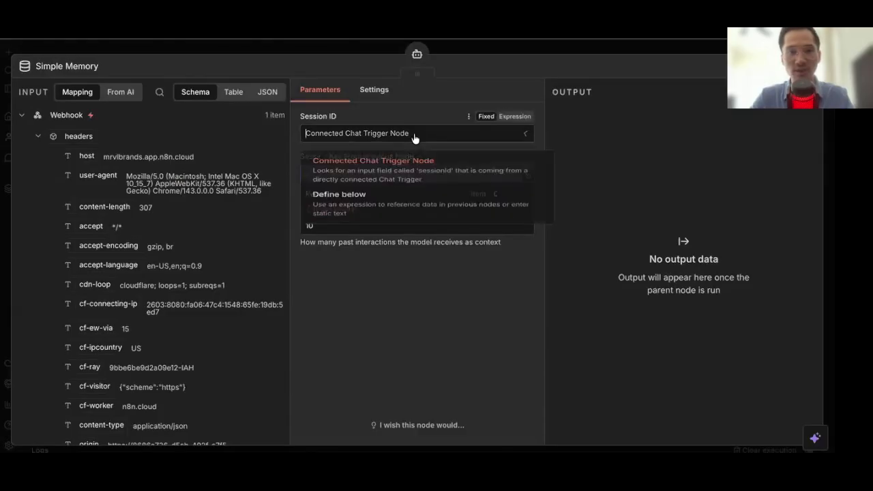
{"action": "left_click", "coordinate": [382, 219]}
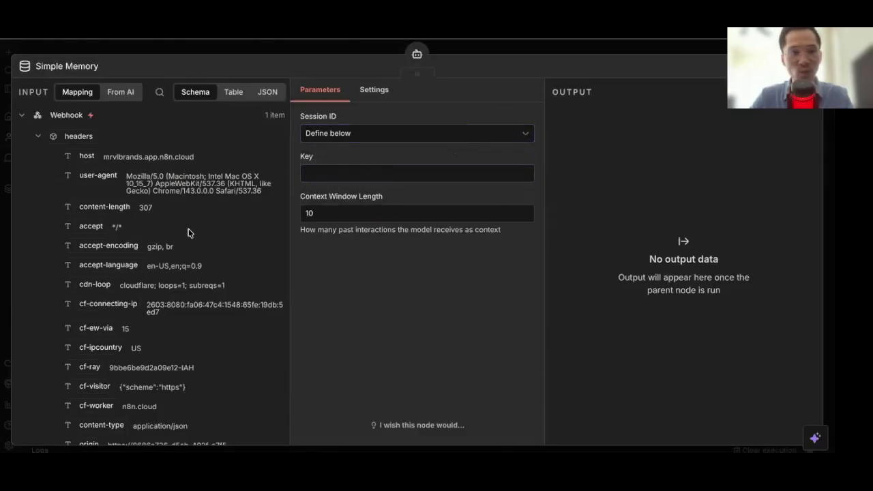
{"action": "scroll", "coordinate": [188, 234], "scroll_direction": "down", "scroll_amount": 5}
{"action": "scroll", "coordinate": [188, 234], "scroll_direction": "down", "scroll_amount": 12}
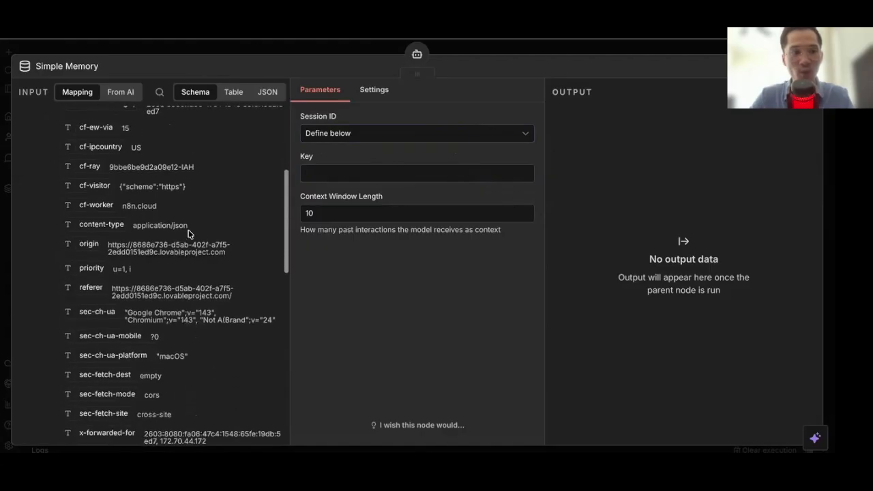
{"action": "scroll", "coordinate": [188, 234], "scroll_direction": "down", "scroll_amount": 8}
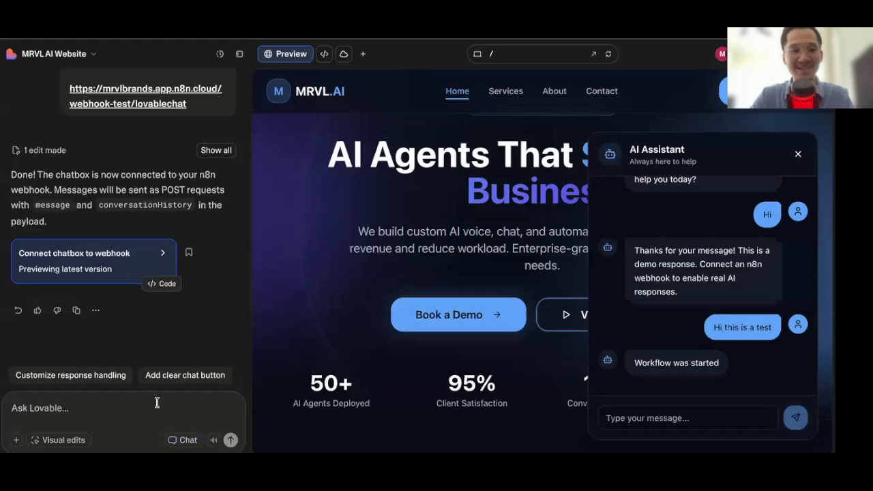
Prompt Lovable with "Also can you also send the sessionID in the data payload so I can add in a memory to the AI Agent."
{"action": "left_click", "coordinate": [157, 403]}
{"action": "type", "text": "Also can tyou"}
{"action": "key", "text": "BackSpace"}
{"action": "key", "text": "BackSpace"}
{"action": "key", "text": "BackSpace"}
{"action": "key", "text": "BackSpace"}
{"action": "type", "text": "you also send the sessionI"}
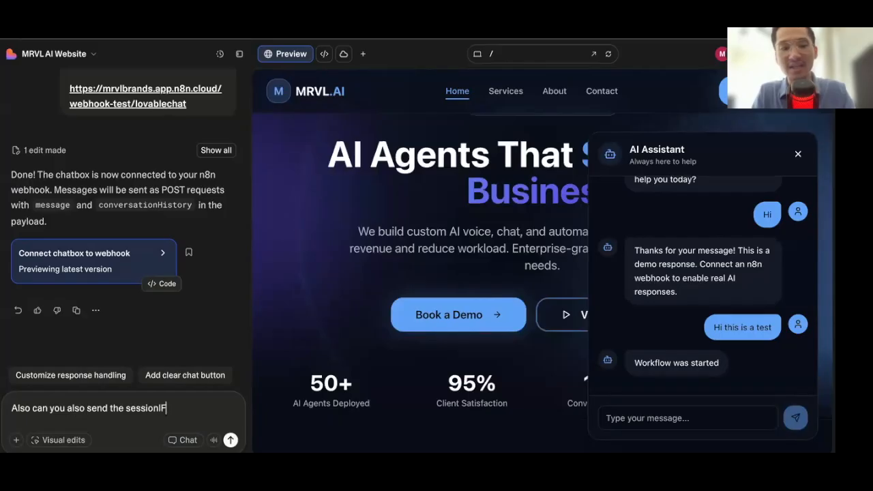
{"action": "type", "text": "D in the data payload so I can add in a"}
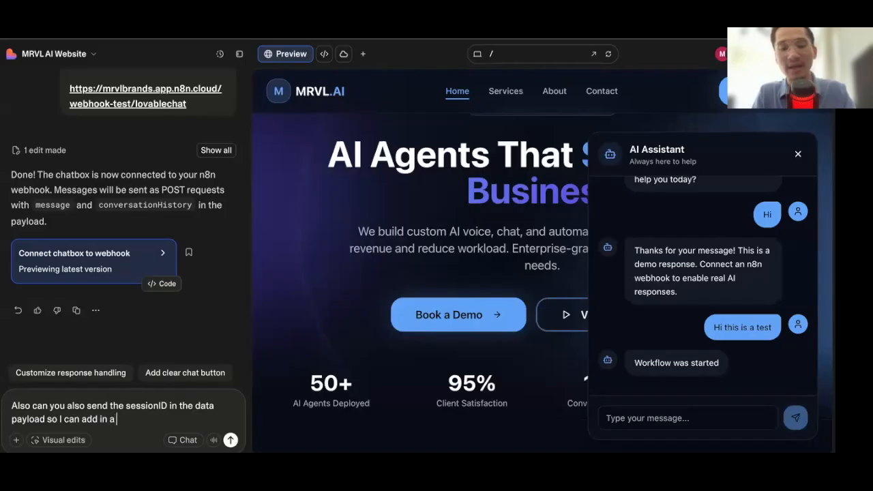
{"action": "type", "text": "emoruy"}
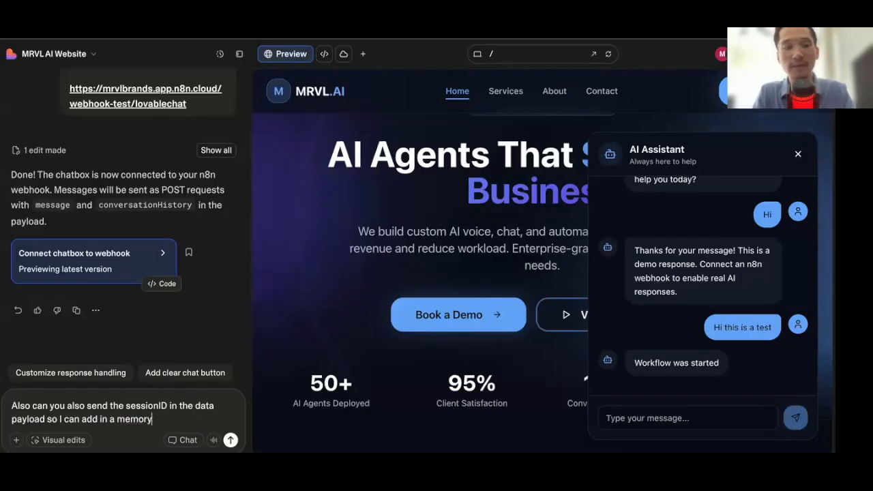
{"action": "type", "text": "the AI Agent."}
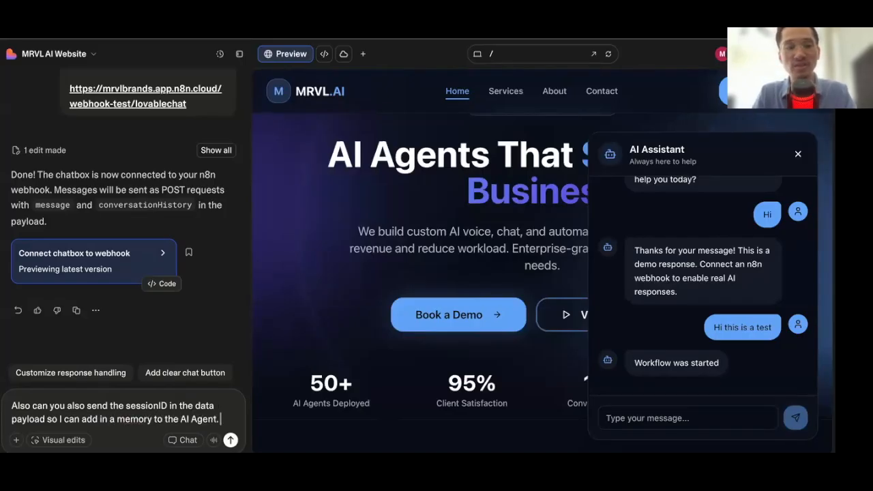
{"action": "key", "text": "Return"}
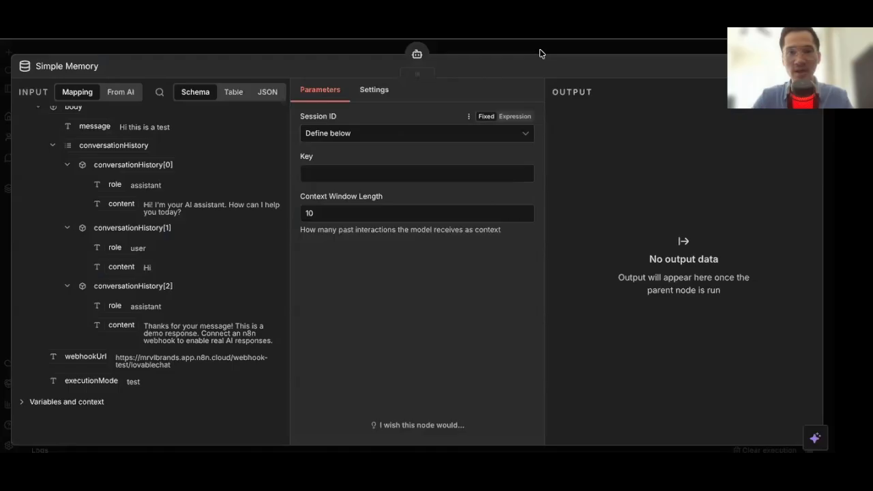
Close the Simple Memory settings and deactivate both the Simple Memory and AI Agent nodes in the workflow
{"action": "left_click", "coordinate": [539, 53]}
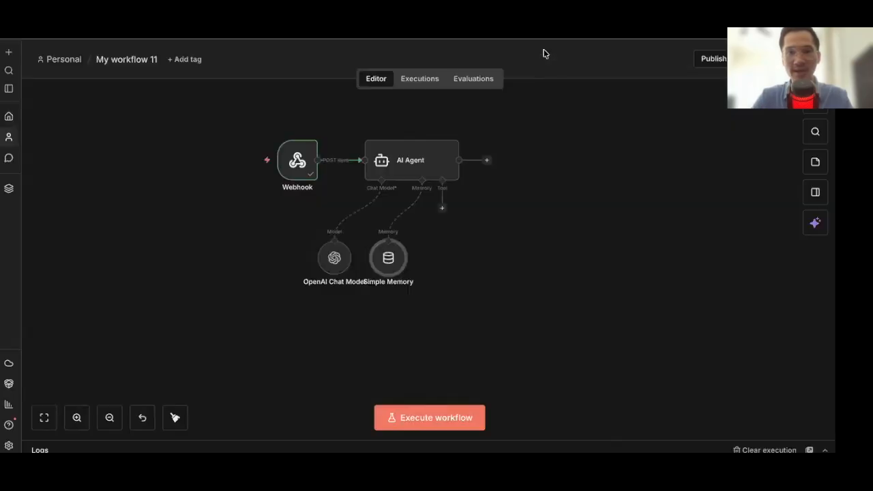
{"action": "mouse_move", "coordinate": [391, 262]}
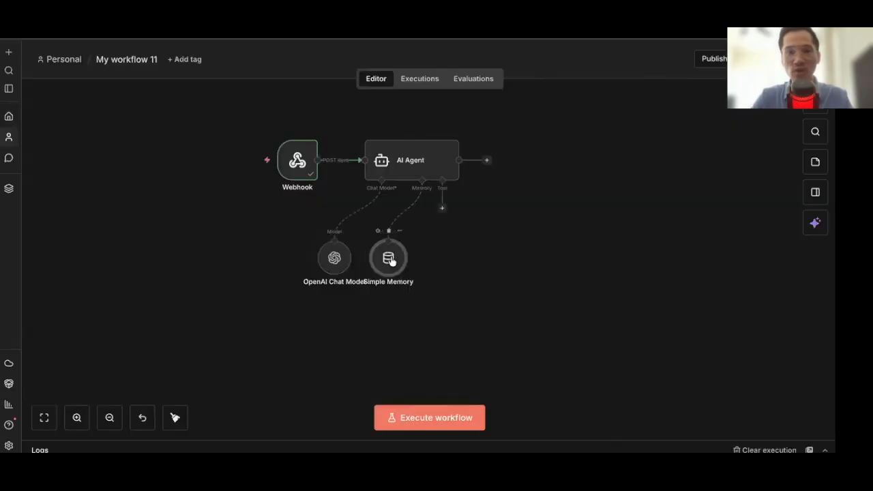
{"action": "left_click", "coordinate": [379, 233]}
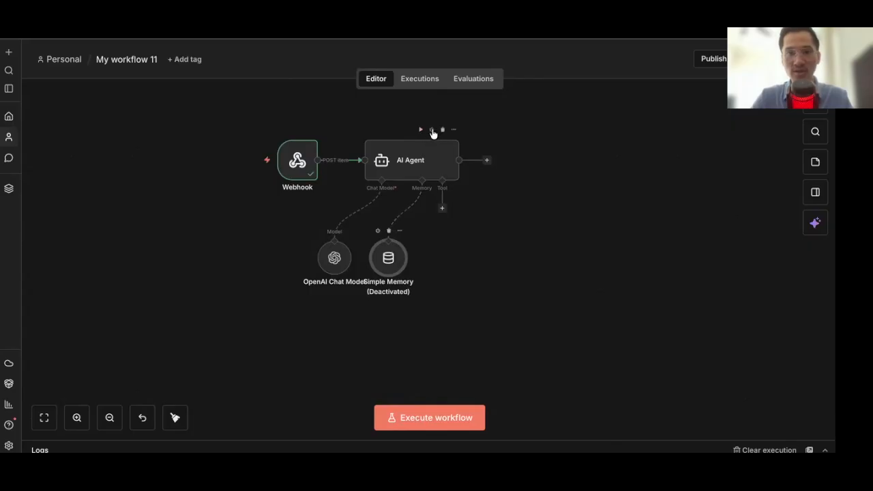
{"action": "left_click", "coordinate": [432, 132]}
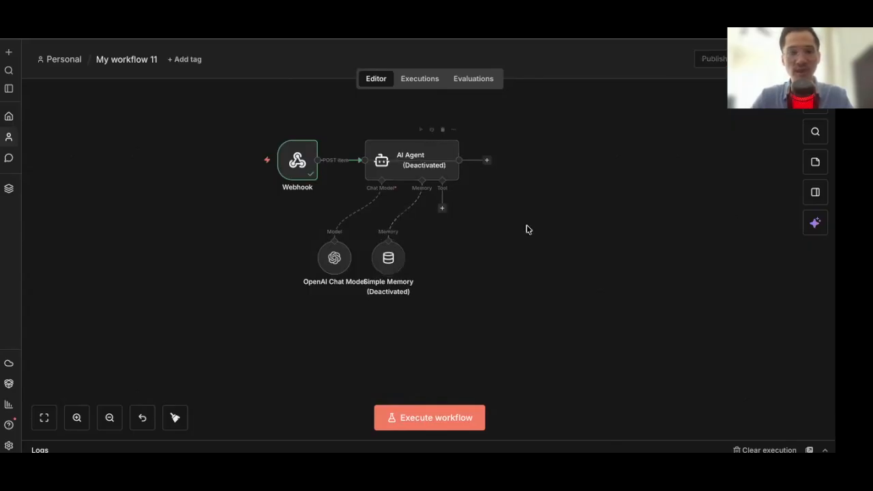
Execute the workflow, switch to Lovable and send "Hey this is a test." through the website preview's AI Assistant chat
{"action": "left_click", "coordinate": [406, 417]}
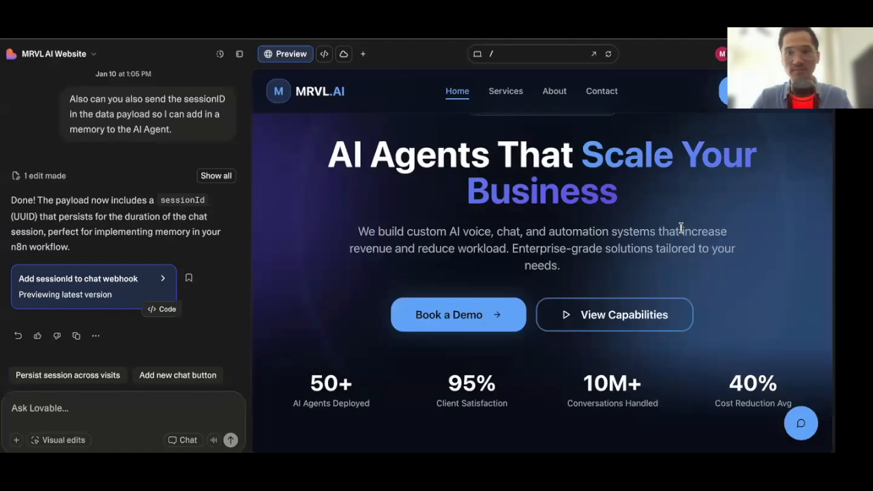
{"action": "left_click", "coordinate": [801, 423]}
{"action": "left_click", "coordinate": [691, 421]}
{"action": "type", "text": "H"}
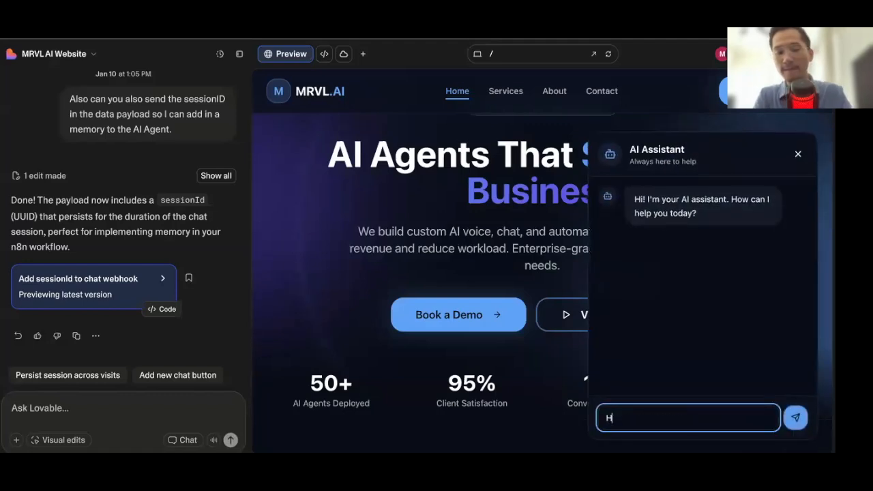
{"action": "type", "text": "ey this is a test."}
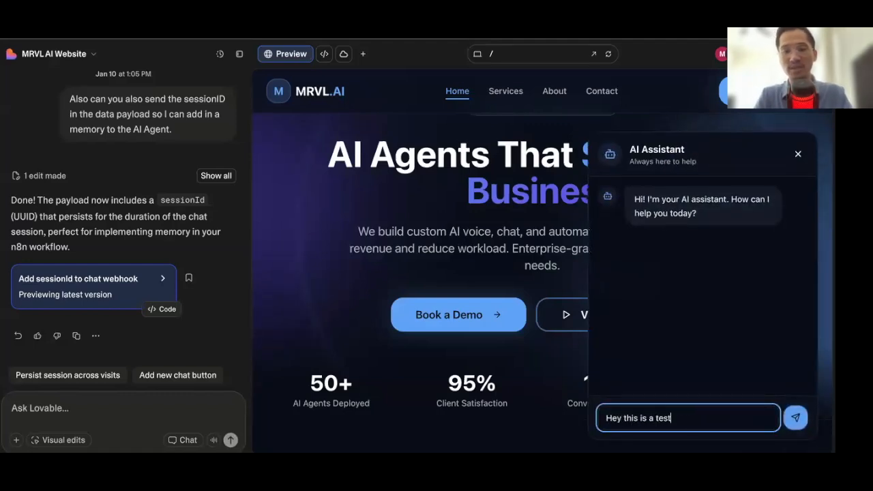
{"action": "key", "text": "Return"}
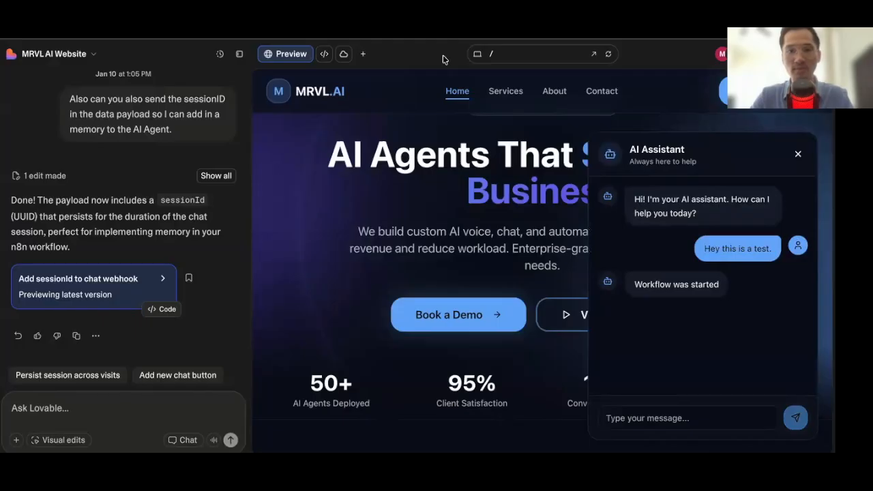
Switch to n8n and examine the Webhook node's output body for the sessionId and message fields
{"action": "left_click", "coordinate": [427, 15]}
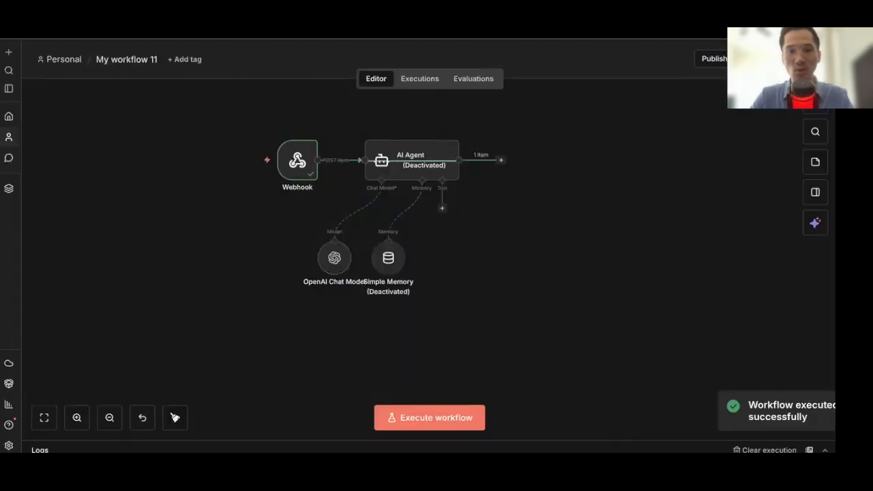
{"action": "double_click", "coordinate": [298, 159]}
{"action": "scroll", "coordinate": [622, 238], "scroll_direction": "down", "scroll_amount": 10}
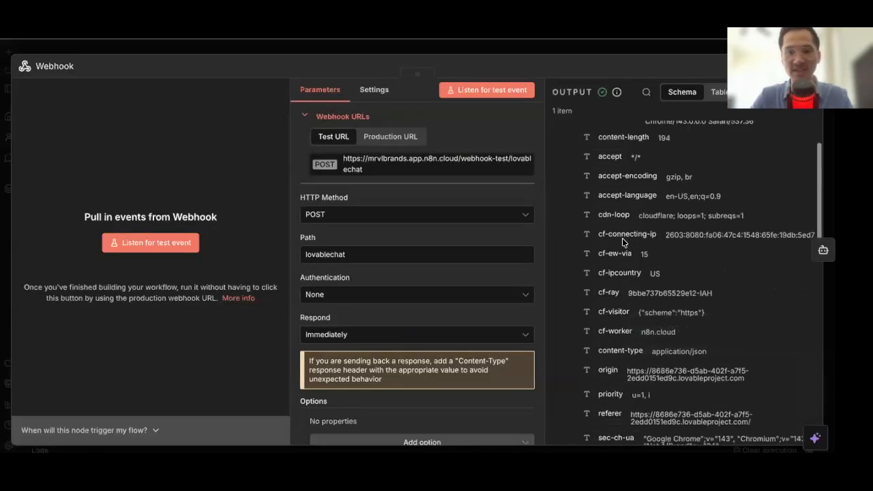
{"action": "scroll", "coordinate": [622, 239], "scroll_direction": "up", "scroll_amount": 4}
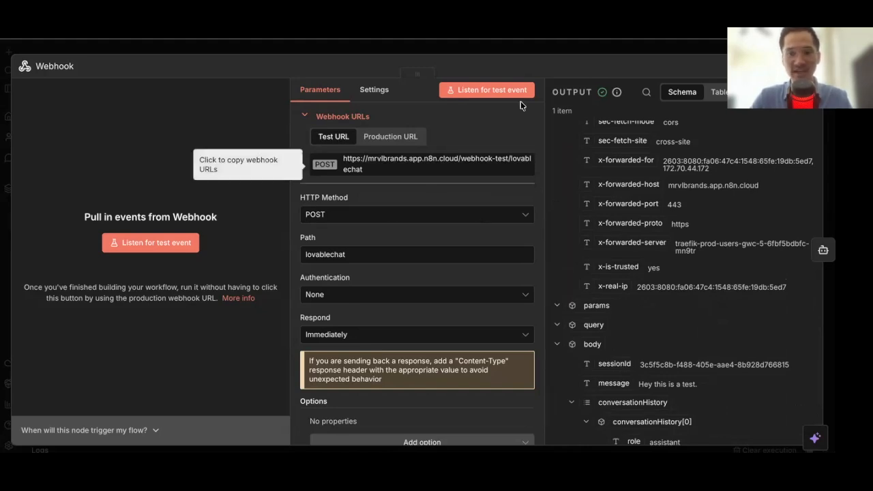
{"action": "left_click", "coordinate": [508, 50]}
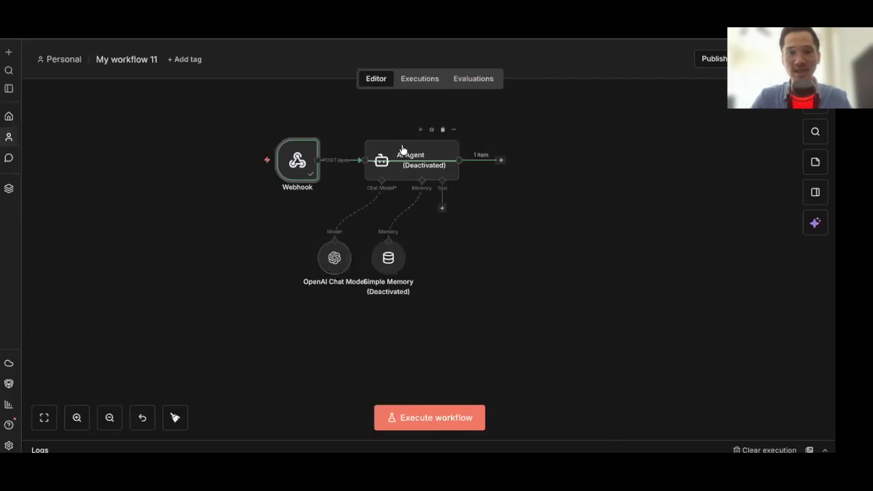
Reactivate the AI Agent and Simple Memory nodes, and review the AI Agent's prompt settings
{"action": "left_click", "coordinate": [431, 129]}
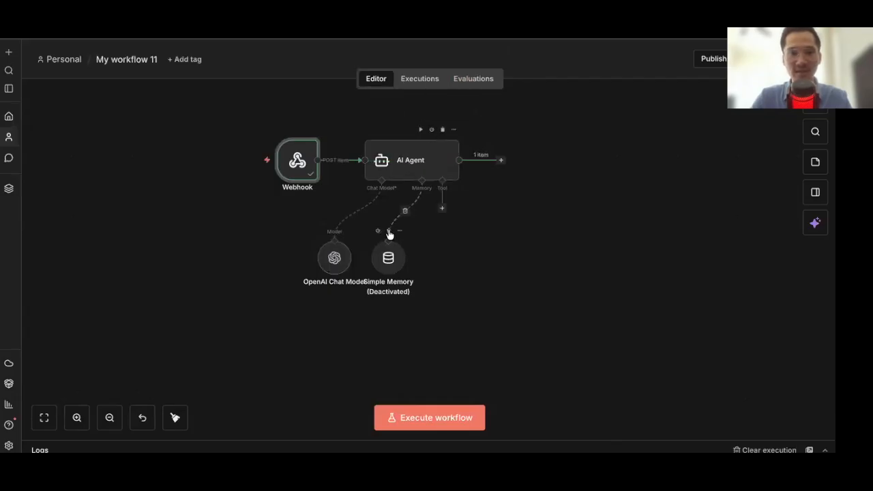
{"action": "left_click", "coordinate": [381, 231]}
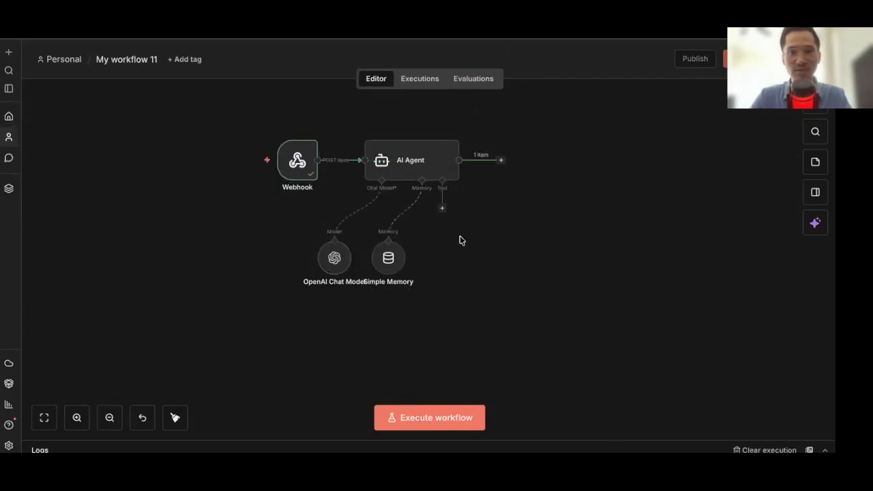
{"action": "double_click", "coordinate": [419, 170]}
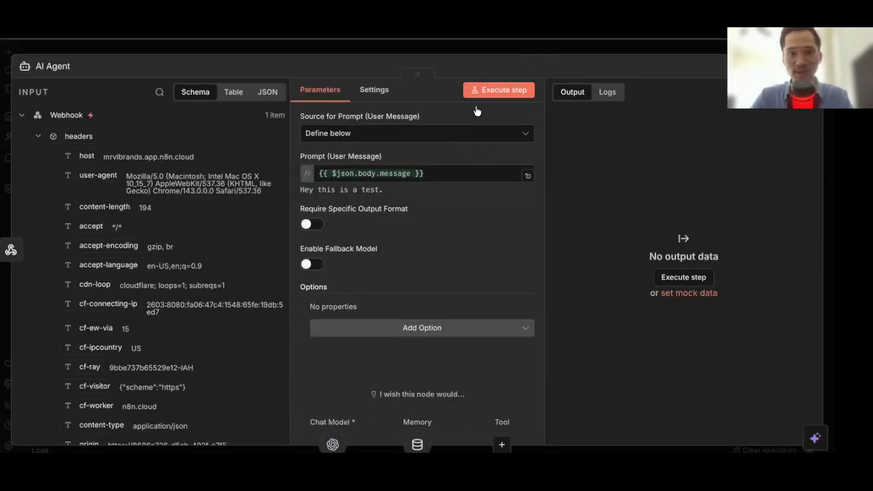
{"action": "left_click", "coordinate": [529, 52]}
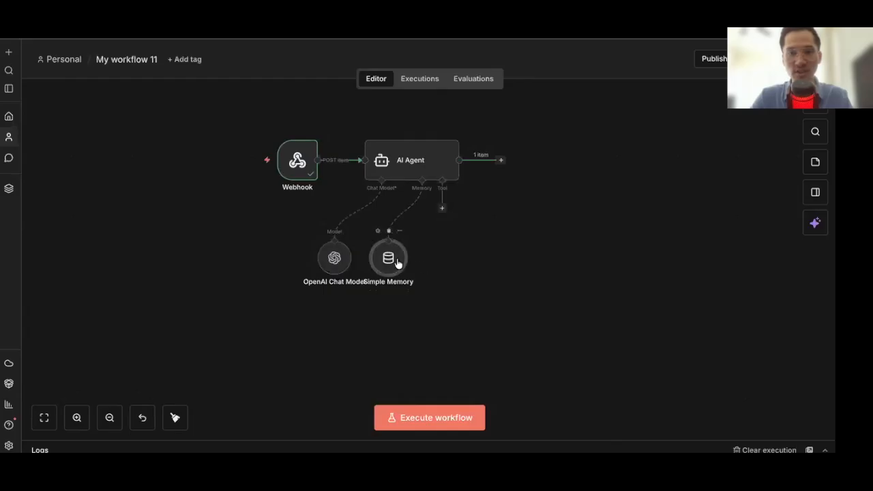
Set Simple Memory's session key to the webhook's {{ $json.body.sessionId }} and close the node
{"action": "double_click", "coordinate": [398, 262]}
{"action": "left_click", "coordinate": [348, 171]}
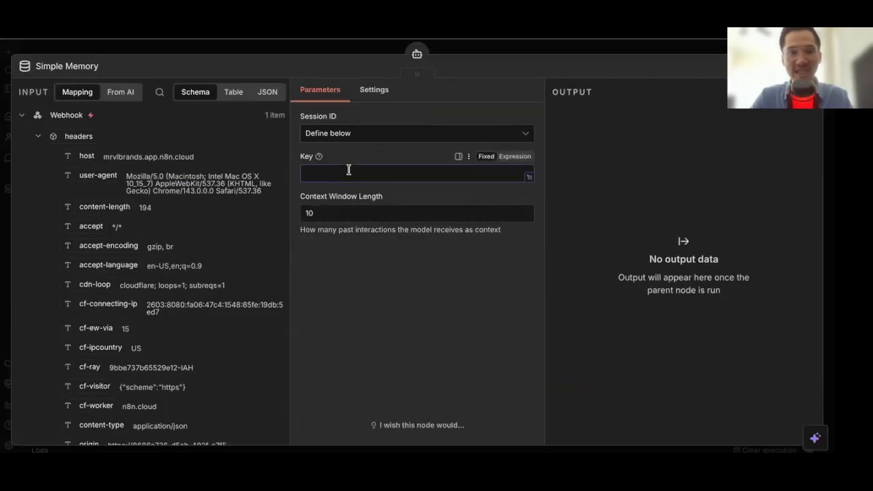
{"action": "scroll", "coordinate": [190, 226], "scroll_direction": "down", "scroll_amount": 10}
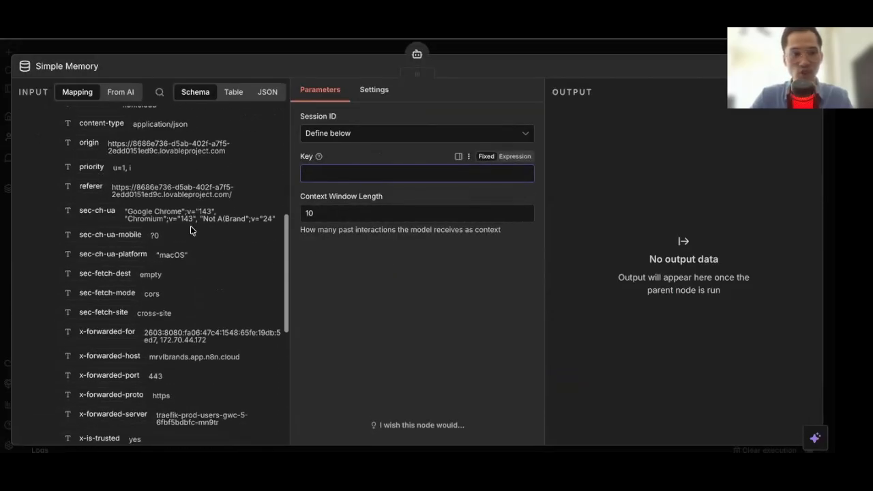
{"action": "scroll", "coordinate": [191, 225], "scroll_direction": "down", "scroll_amount": 3}
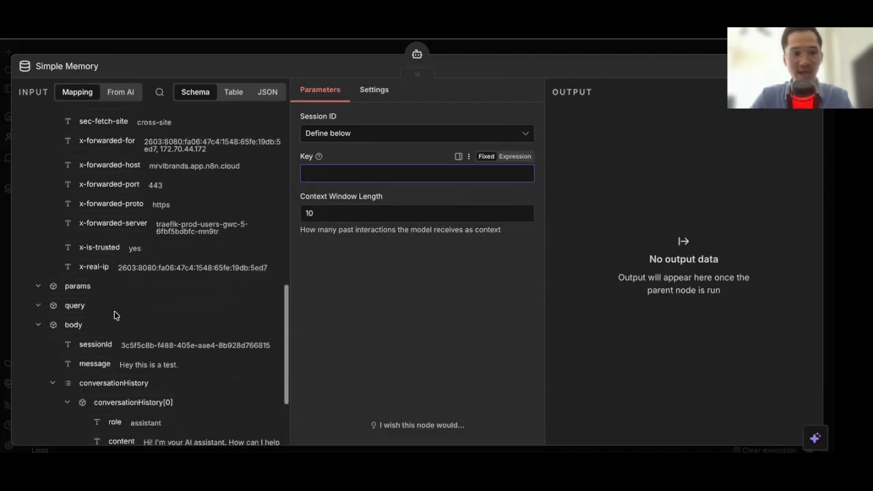
{"action": "left_click_drag", "start_coordinate": [99, 342], "coordinate": [311, 178]}
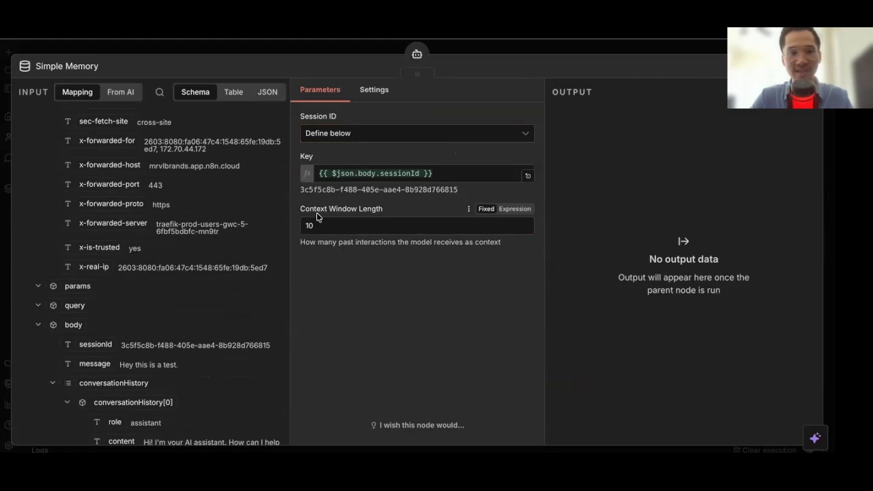
{"action": "left_click", "coordinate": [348, 223]}
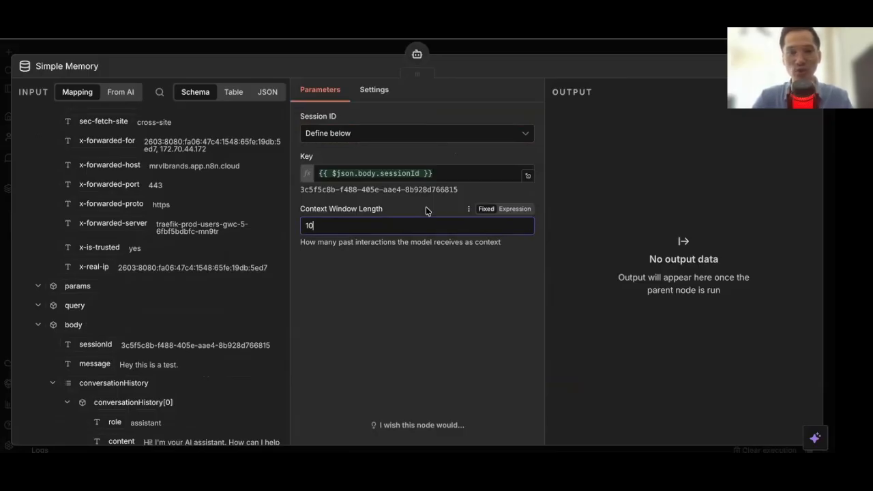
{"action": "left_click", "coordinate": [510, 48]}
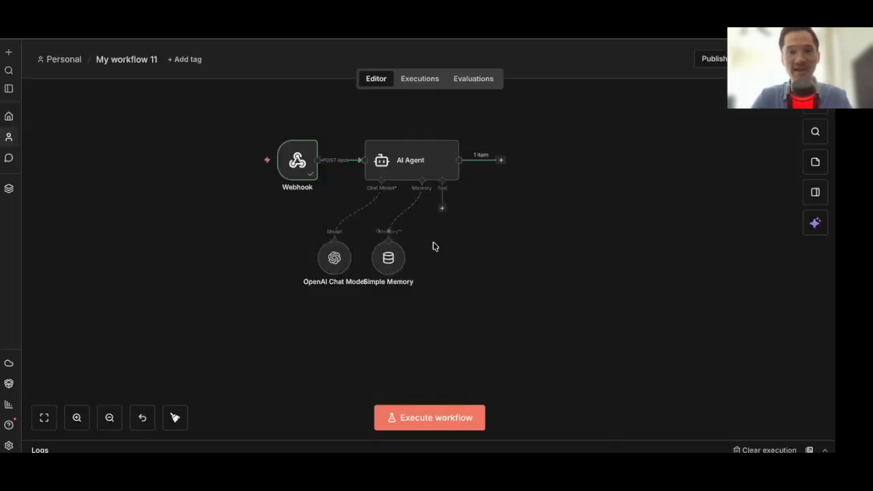
Execute the workflow again, switch to Lovable and send "Hello, can you help." through the website's AI Assistant chat
{"action": "left_click", "coordinate": [447, 419]}
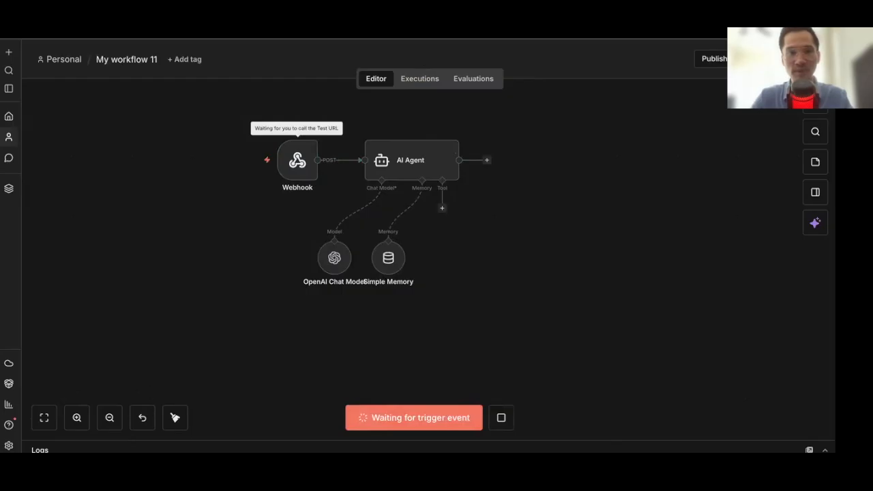
{"action": "key", "text": "alt+Tab"}
{"action": "left_click", "coordinate": [622, 418]}
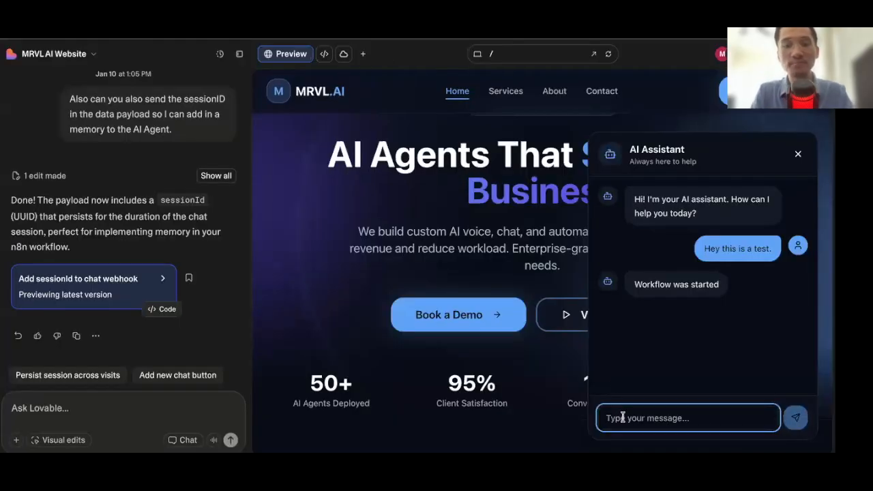
{"action": "type", "text": "Hello, "}
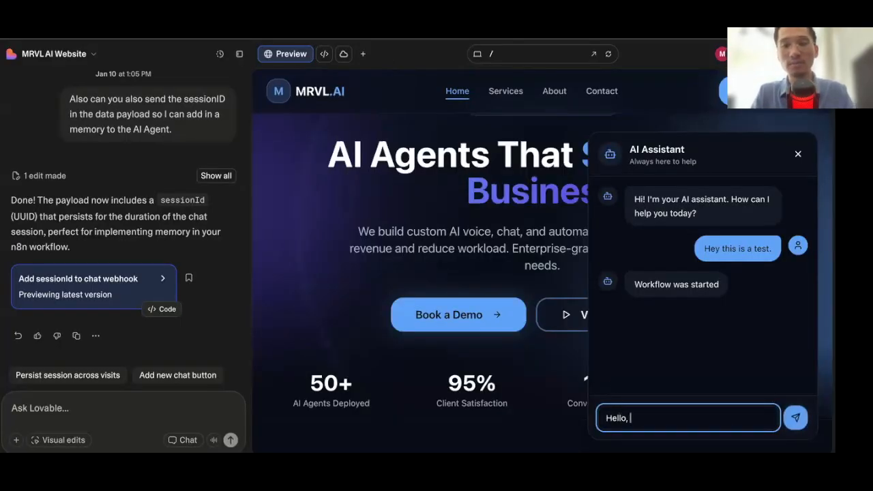
{"action": "type", "text": "can you help."}
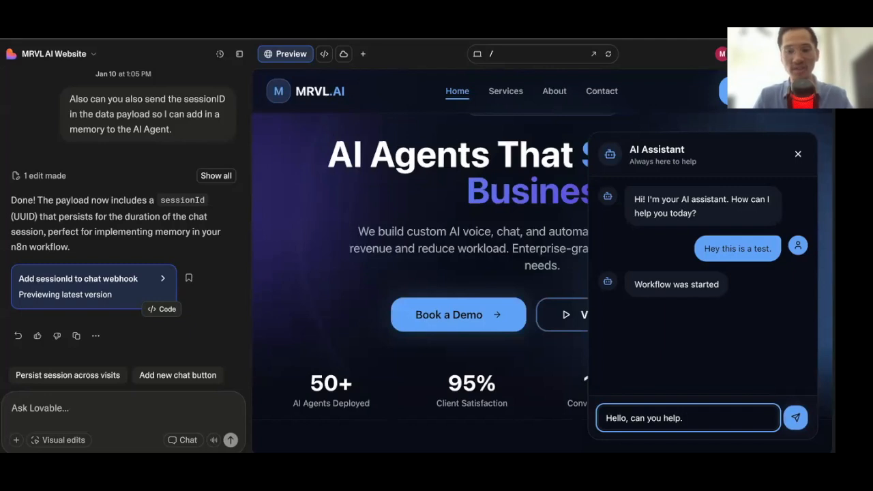
{"action": "key", "text": "Return"}
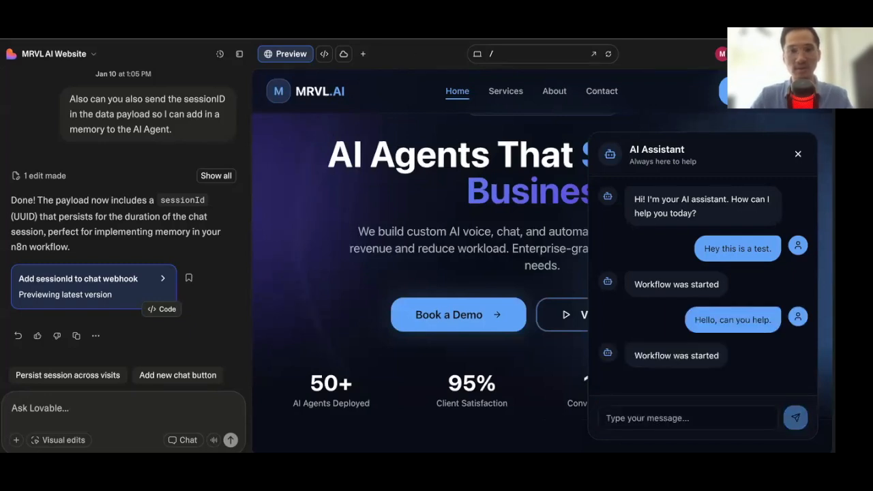
Switch to n8n, read the AI Agent node's output for the chat message, and close the node
{"action": "left_click", "coordinate": [415, 22]}
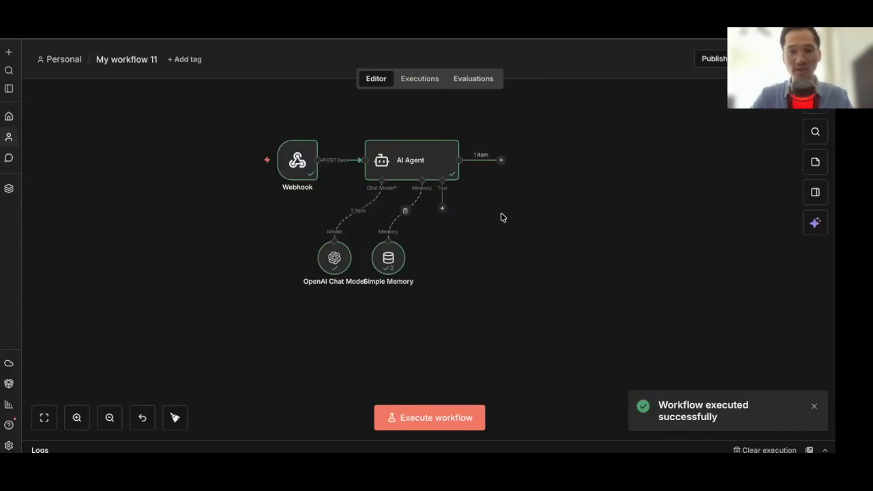
{"action": "double_click", "coordinate": [426, 161]}
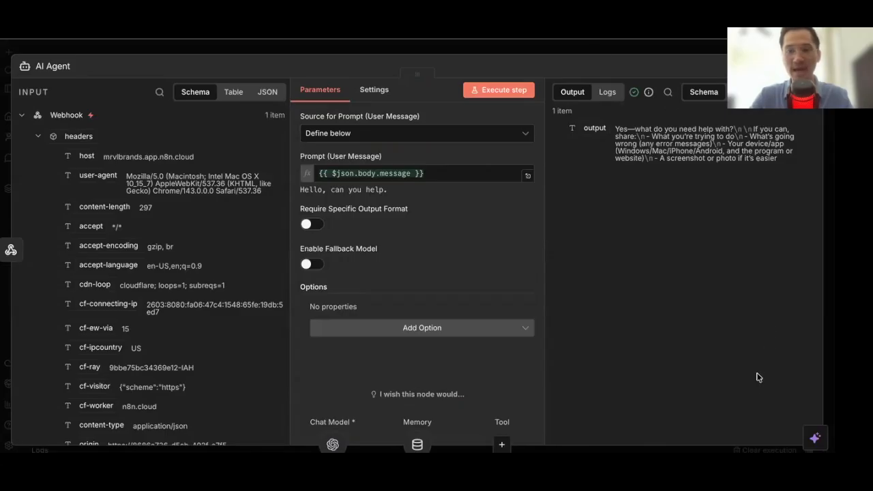
{"action": "left_click", "coordinate": [536, 50]}
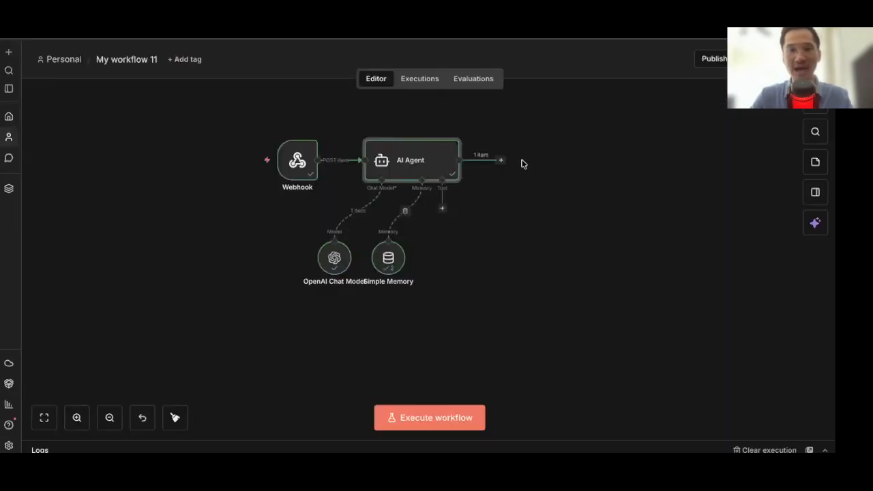
Set the Webhook node to respond using the 'Respond to Webhook' node and close it
{"action": "left_click", "coordinate": [408, 24]}
{"action": "key", "text": "ctrl+shift+Tab"}
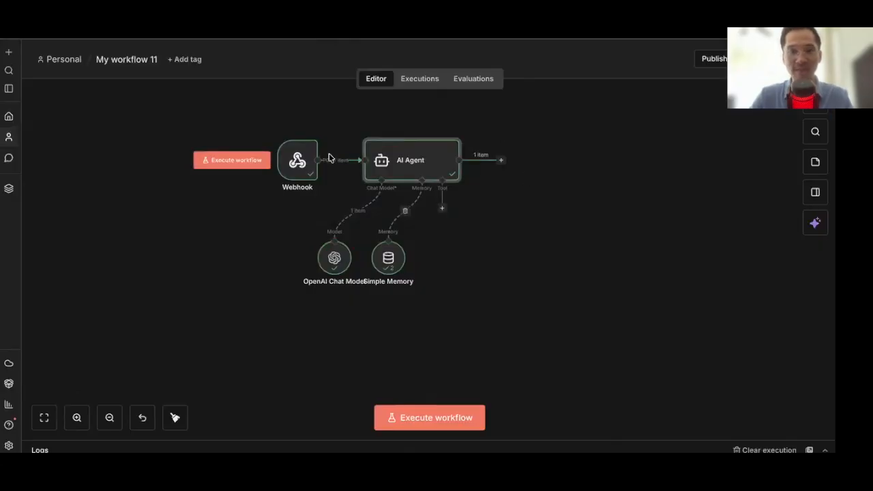
{"action": "double_click", "coordinate": [298, 161]}
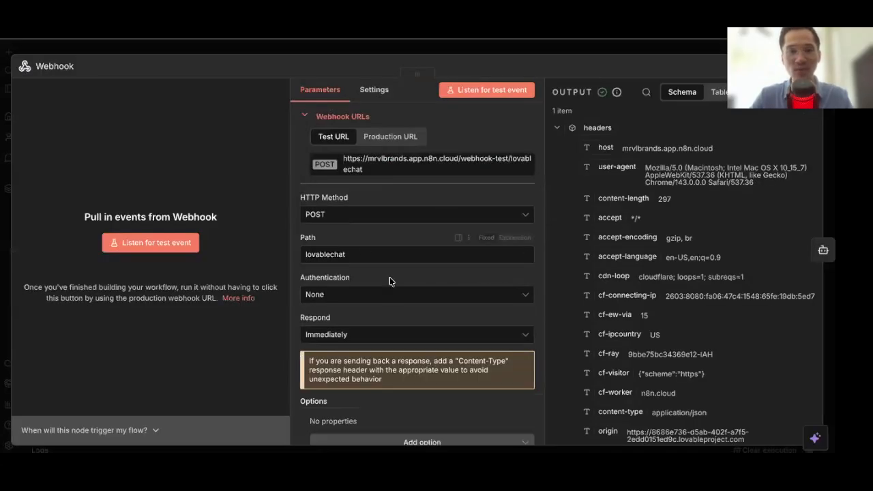
{"action": "left_click", "coordinate": [396, 333]}
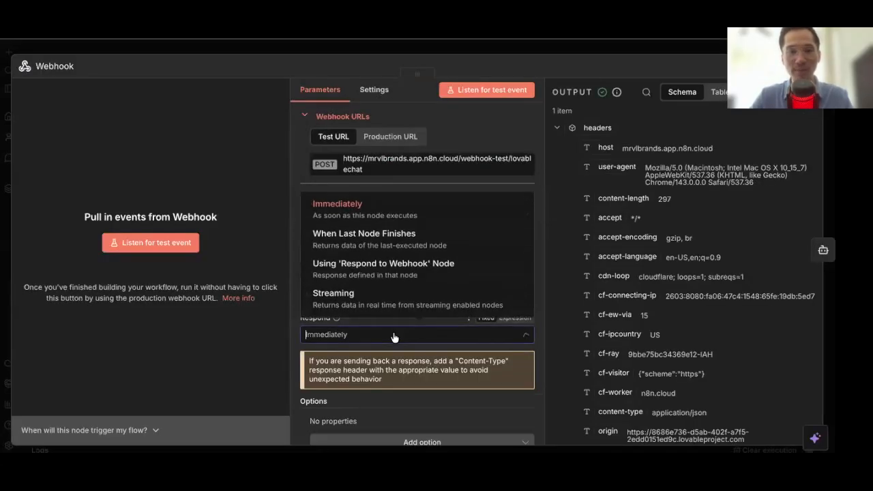
{"action": "left_click", "coordinate": [384, 271]}
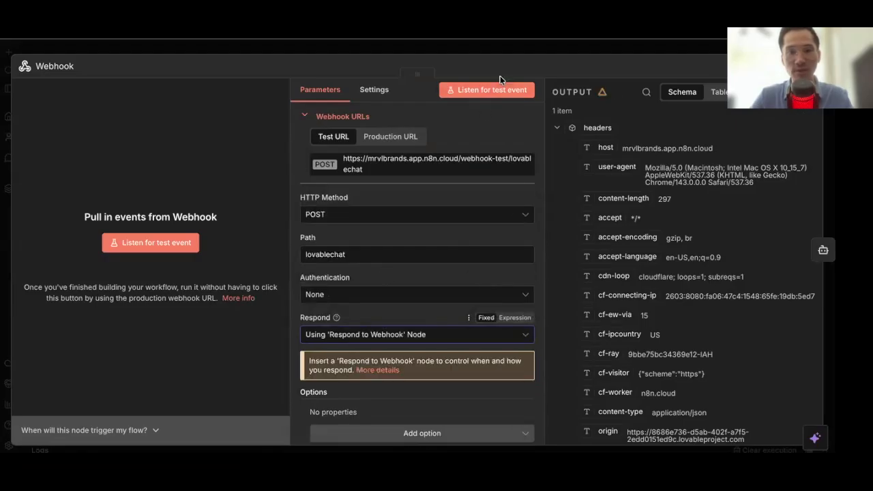
{"action": "left_click", "coordinate": [519, 48]}
Add a Respond to Webhook node after the AI Agent, set it to respond with All Incoming Items, and close it
{"action": "left_click", "coordinate": [503, 161]}
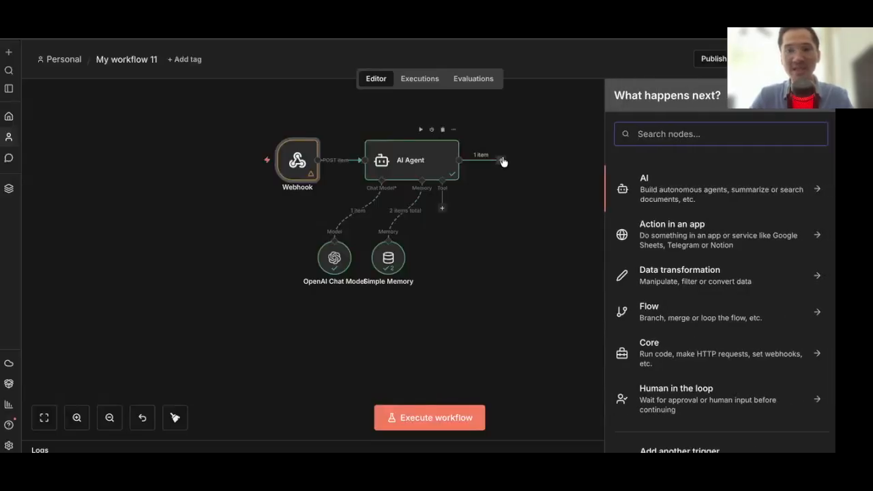
{"action": "type", "text": "webhook"}
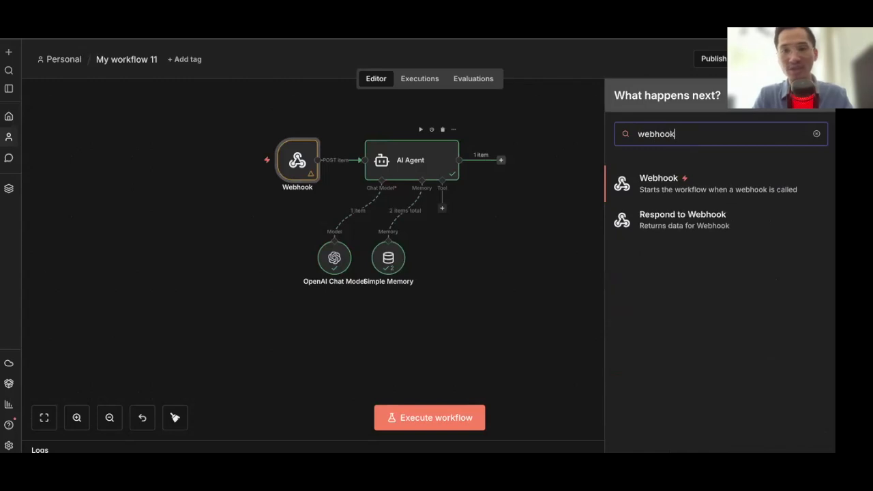
{"action": "left_click", "coordinate": [637, 215]}
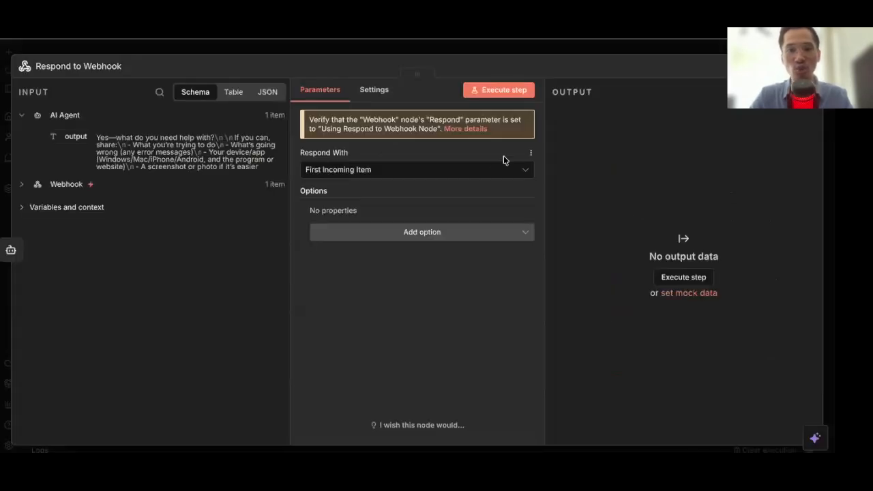
{"action": "left_click", "coordinate": [487, 170]}
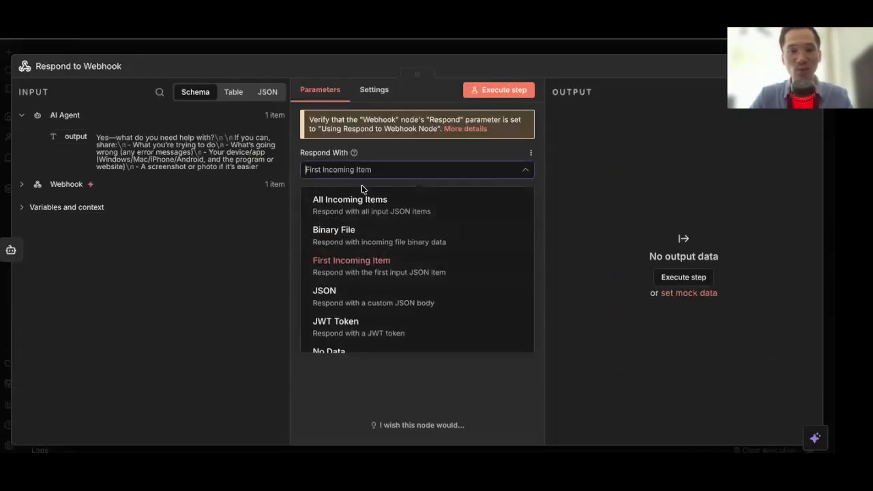
{"action": "left_click", "coordinate": [412, 205]}
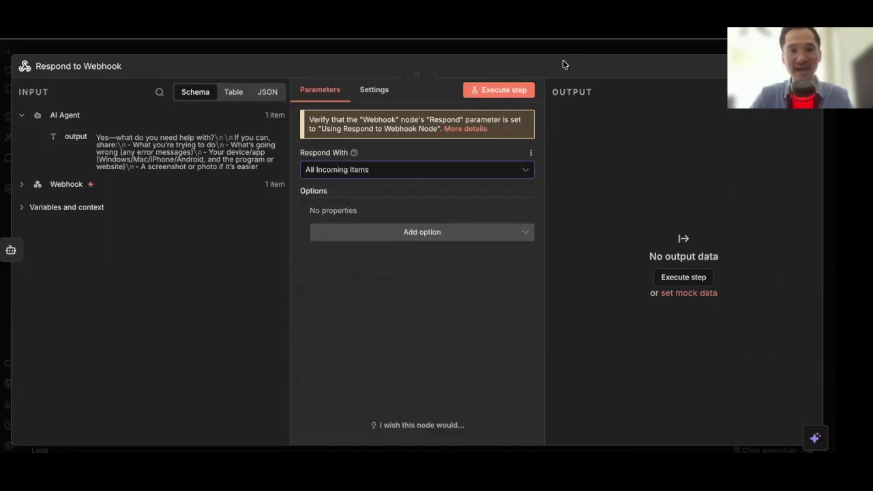
{"action": "left_click", "coordinate": [573, 55]}
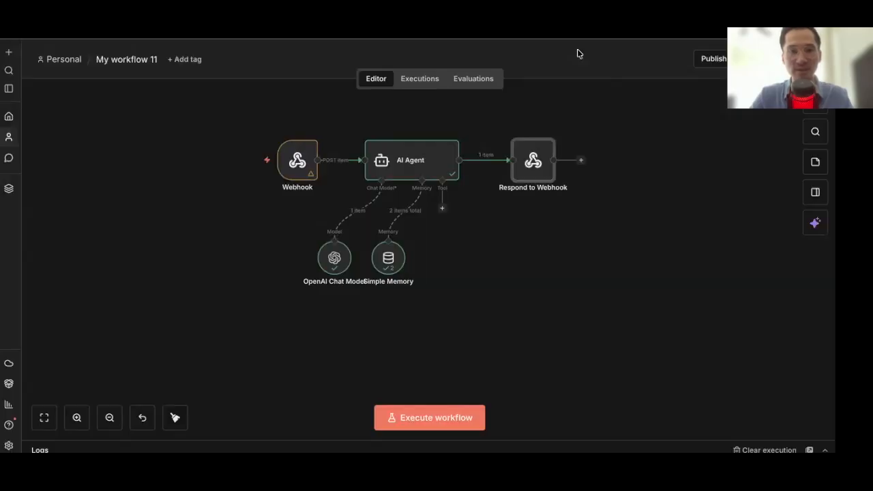
Try executing the Respond to Webhook node by itself, and inspect the AI Agent's logs and input variables
{"action": "double_click", "coordinate": [534, 163]}
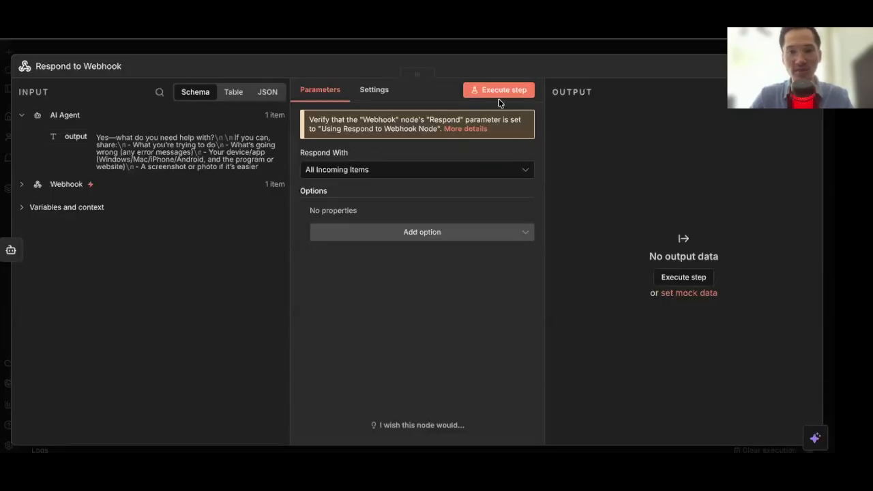
{"action": "left_click", "coordinate": [494, 91]}
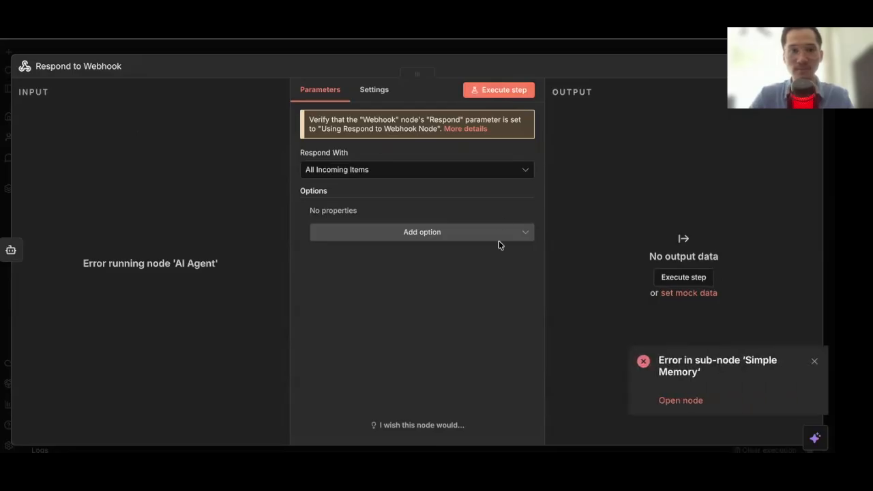
{"action": "left_click", "coordinate": [543, 51]}
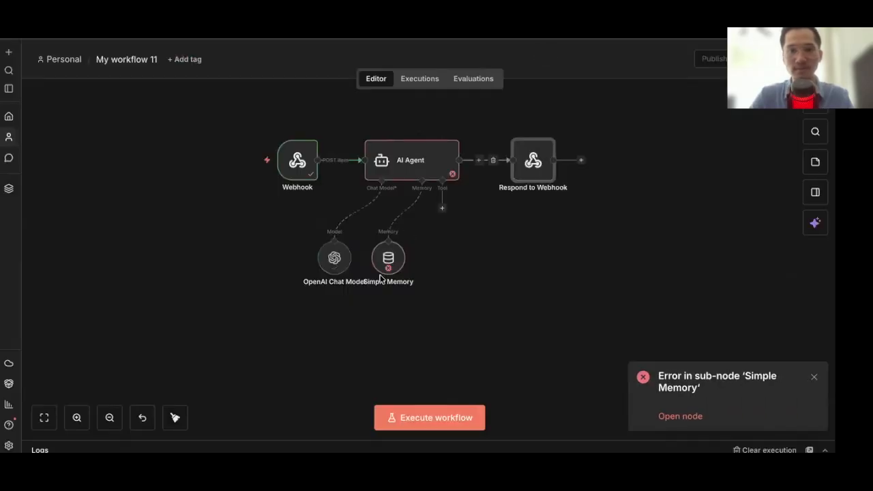
{"action": "double_click", "coordinate": [419, 179]}
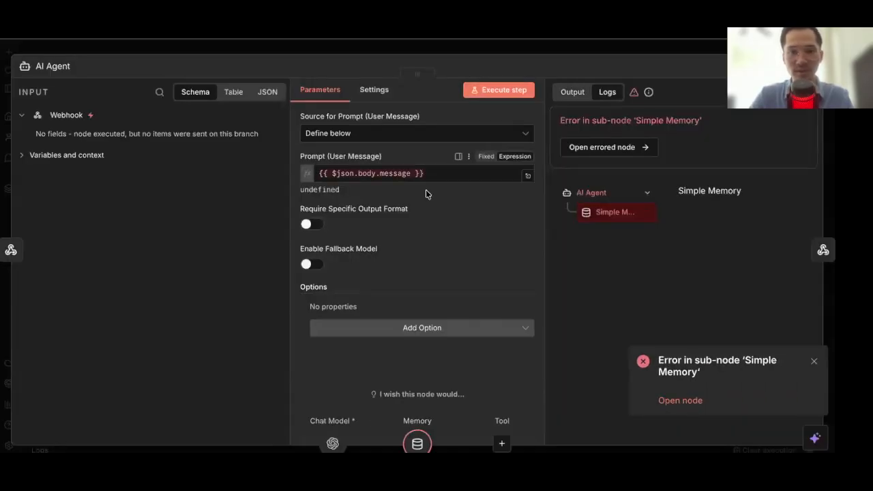
{"action": "left_click", "coordinate": [23, 156]}
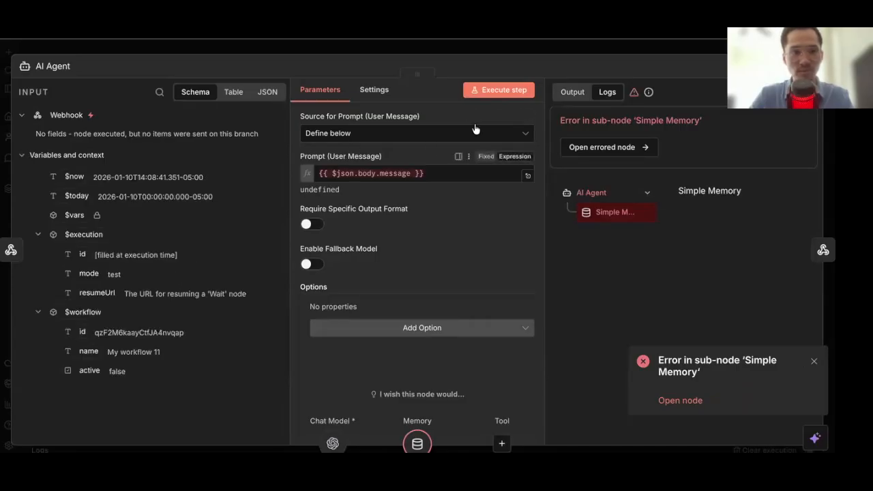
{"action": "left_click", "coordinate": [553, 53]}
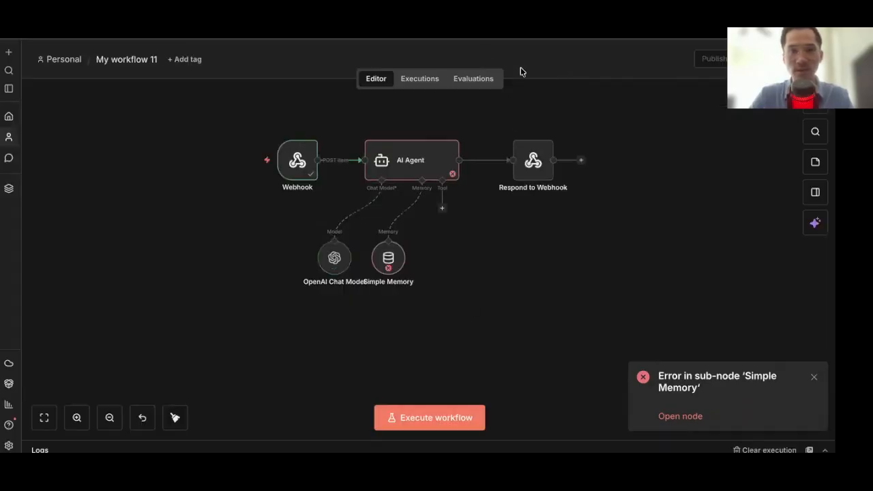
Execute the workflow, switch to Lovable, send "Test" through the website's AI Assistant chat, and return to n8n
{"action": "left_click", "coordinate": [414, 420]}
{"action": "key", "text": "ctrl+Tab"}
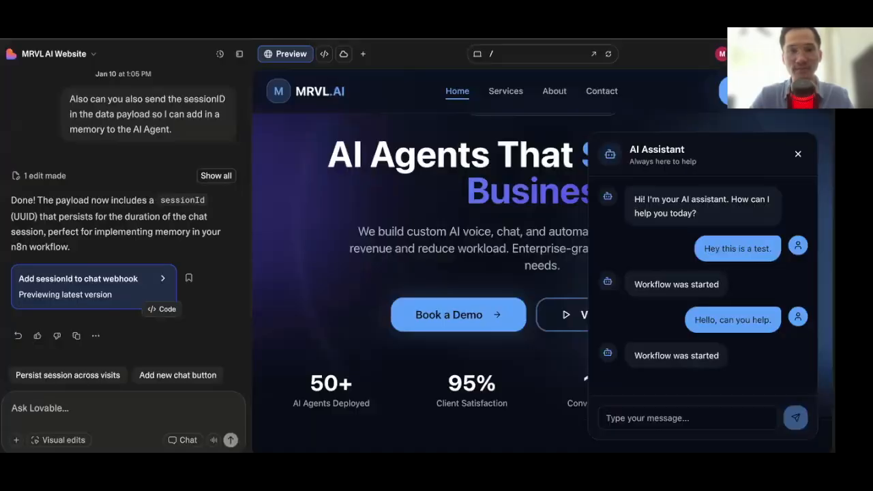
{"action": "left_click", "coordinate": [612, 416]}
{"action": "type", "text": "Test"}
{"action": "key", "text": "Return"}
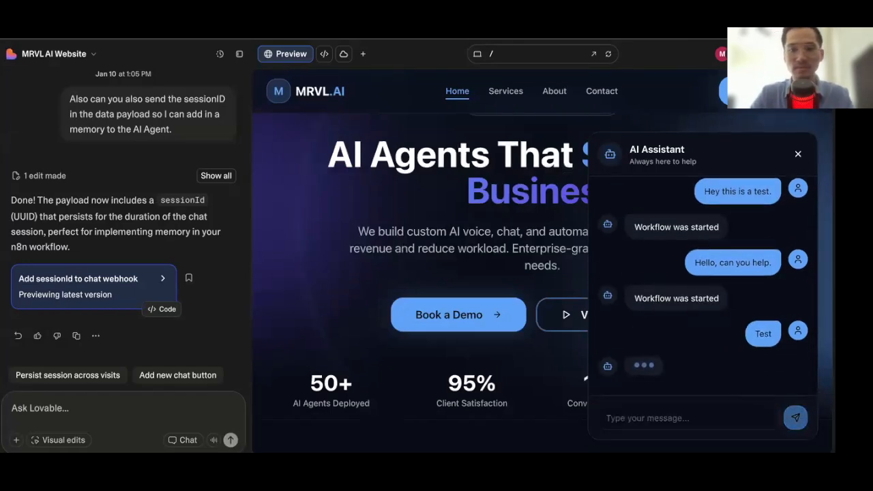
{"action": "key", "text": "ctrl+Tab"}
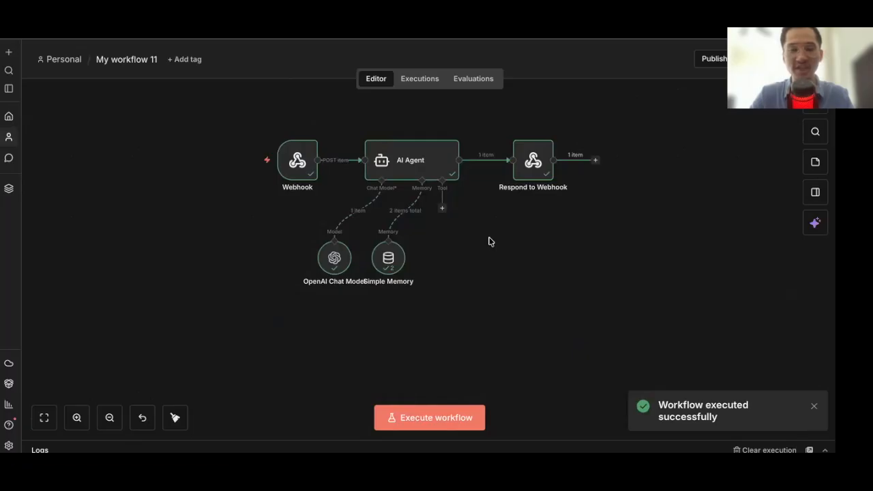
Read the Respond to Webhook node's output, check the chat's reply in Lovable, and return to n8n
{"action": "double_click", "coordinate": [530, 162]}
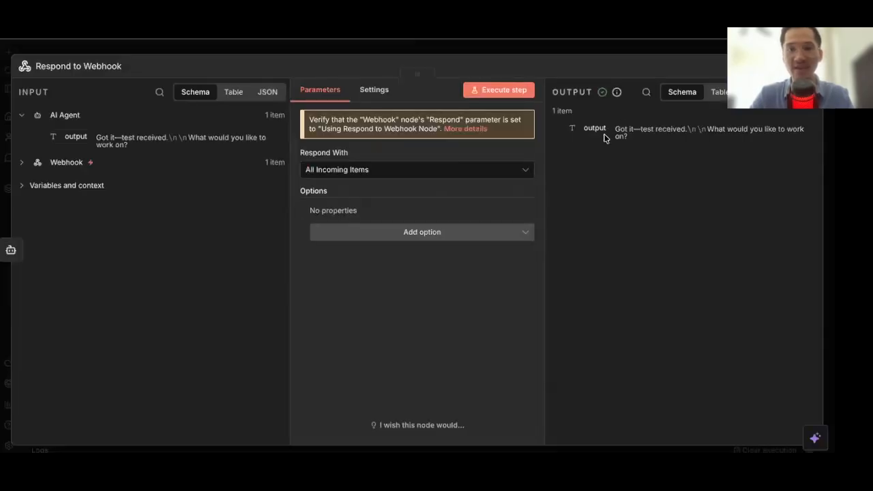
{"action": "left_click", "coordinate": [570, 53]}
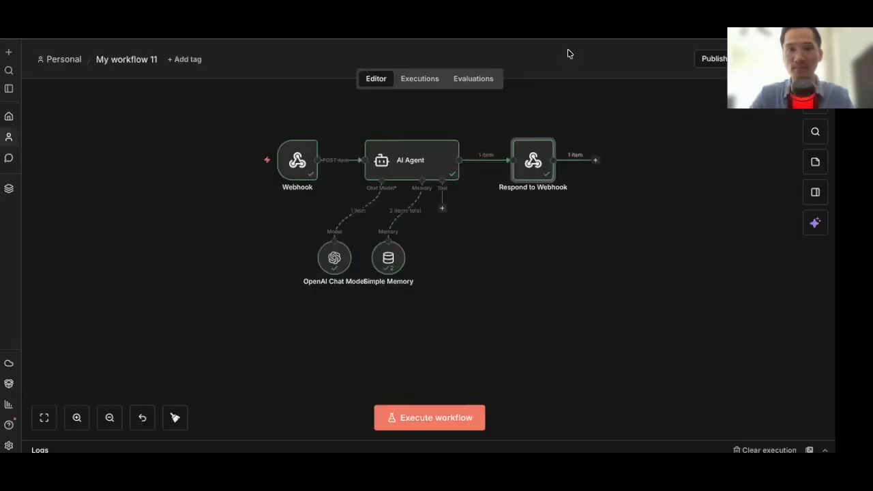
{"action": "left_click", "coordinate": [307, 31]}
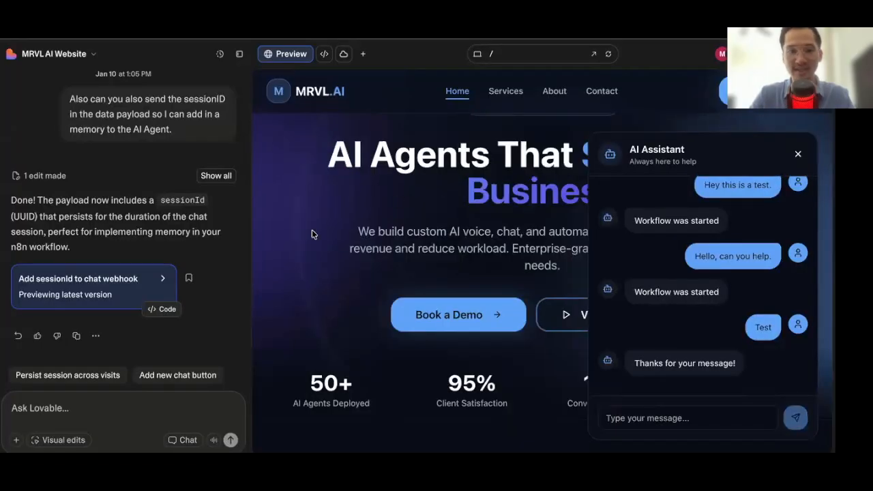
{"action": "left_click", "coordinate": [402, 31]}
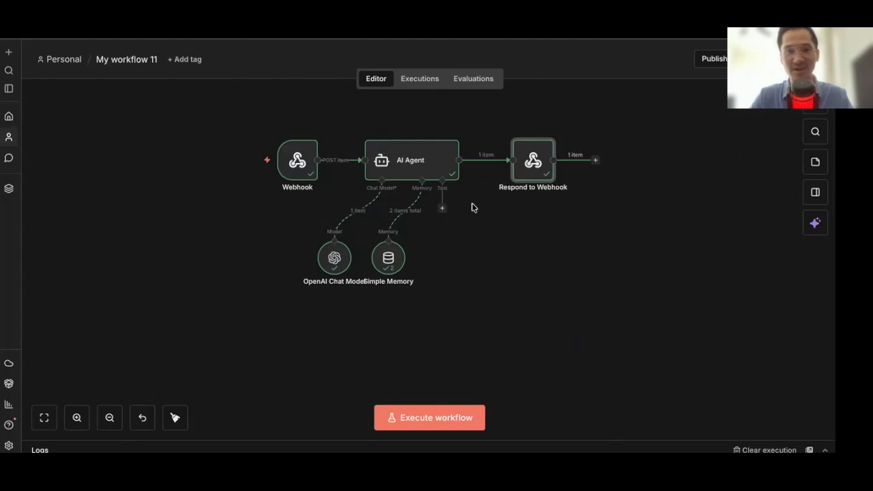
Open the AI Agent node and add the System Message option
{"action": "double_click", "coordinate": [407, 150]}
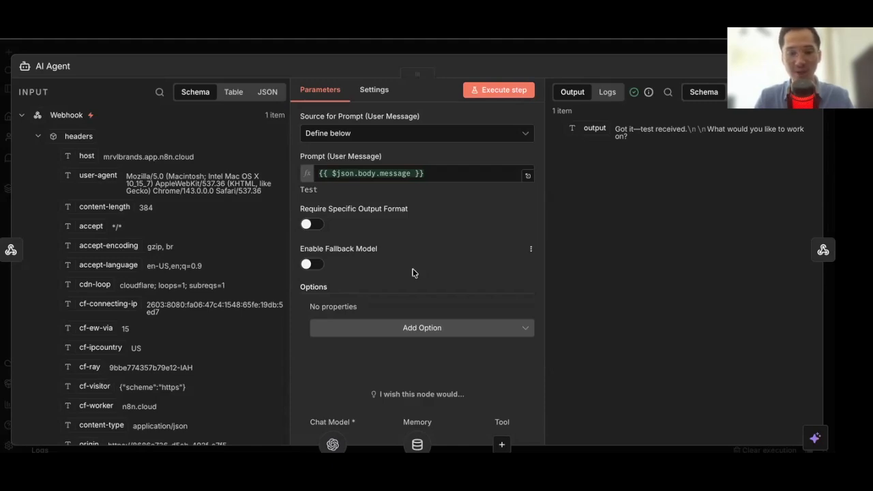
{"action": "left_click", "coordinate": [421, 330]}
{"action": "left_click", "coordinate": [400, 196]}
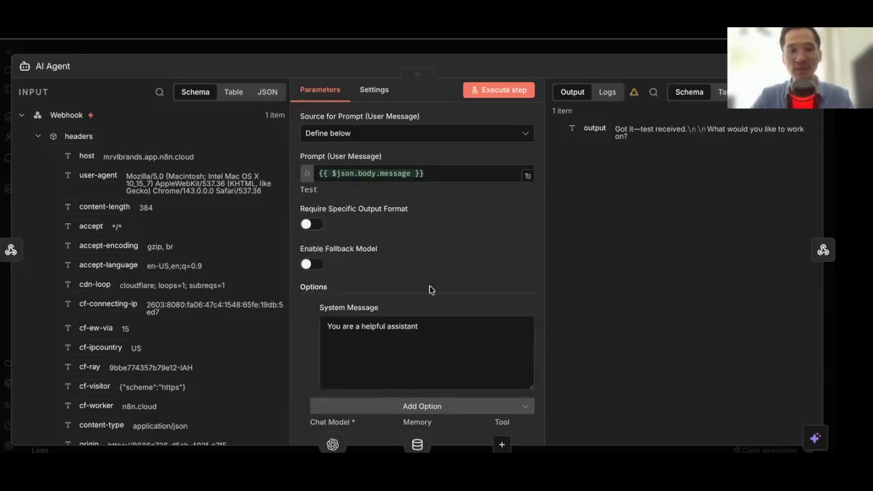
Switch the System Message to an expression, open it in the full expression editor, and clear the default text
{"action": "mouse_move", "coordinate": [384, 309]}
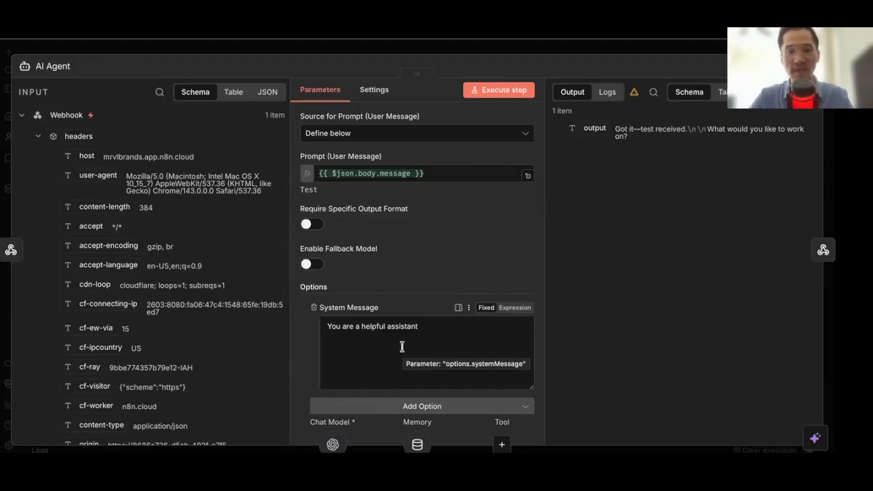
{"action": "scroll", "coordinate": [402, 347], "scroll_direction": "down", "scroll_amount": 1}
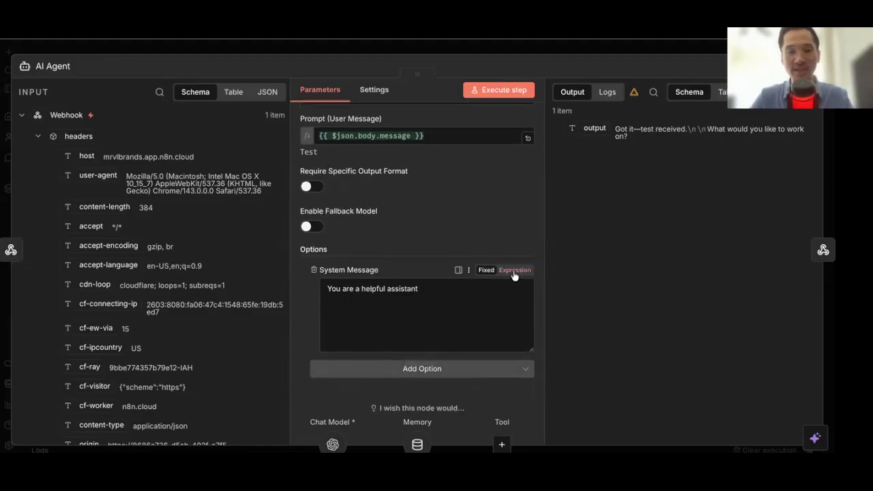
{"action": "left_click", "coordinate": [515, 271]}
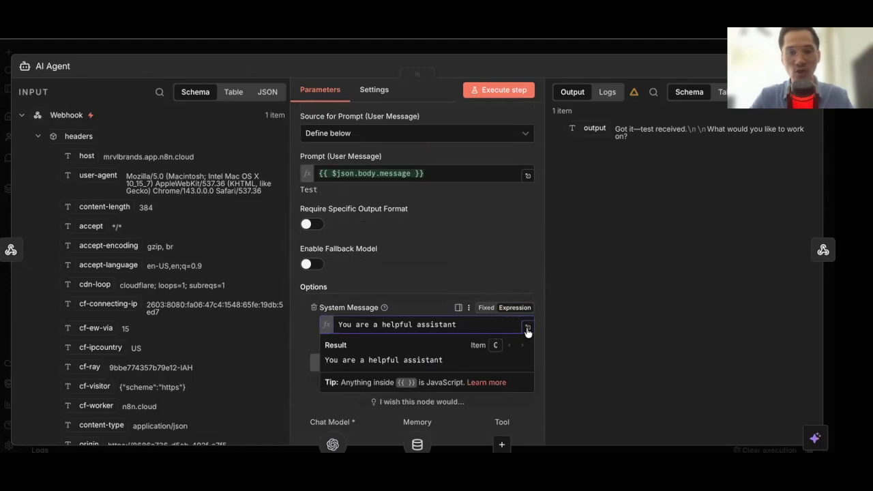
{"action": "left_click", "coordinate": [526, 332]}
{"action": "double_click", "coordinate": [423, 161]}
{"action": "triple_click", "coordinate": [394, 118]}
{"action": "key", "text": "BackSpace"}
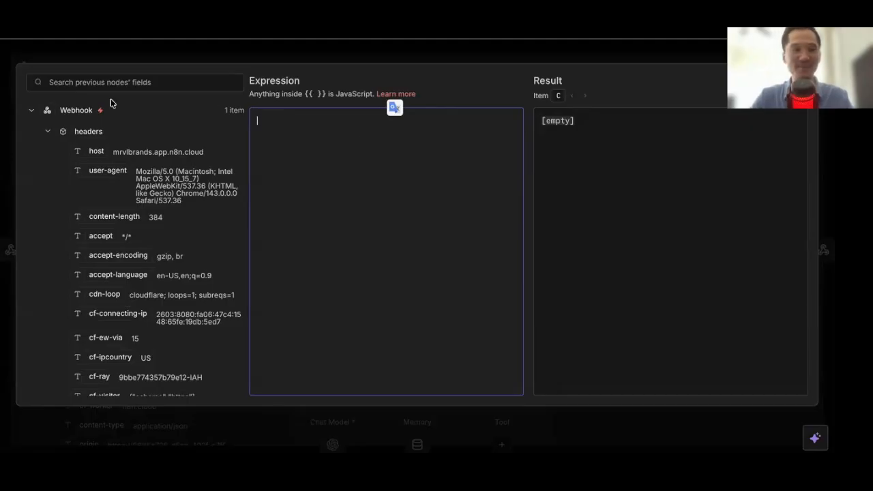
Switch to the notes app and read through the "Universal AI Agent Chat Agent" prompt from Role & Purpose to Behavior Rules
{"action": "key", "text": "super+Tab"}
{"action": "left_click_drag", "start_coordinate": [45, 40], "coordinate": [66, 41]}
{"action": "scroll", "coordinate": [65, 117], "scroll_direction": "down", "scroll_amount": 1}
{"action": "scroll", "coordinate": [68, 117], "scroll_direction": "down", "scroll_amount": 10}
{"action": "scroll", "coordinate": [64, 137], "scroll_direction": "up", "scroll_amount": 12}
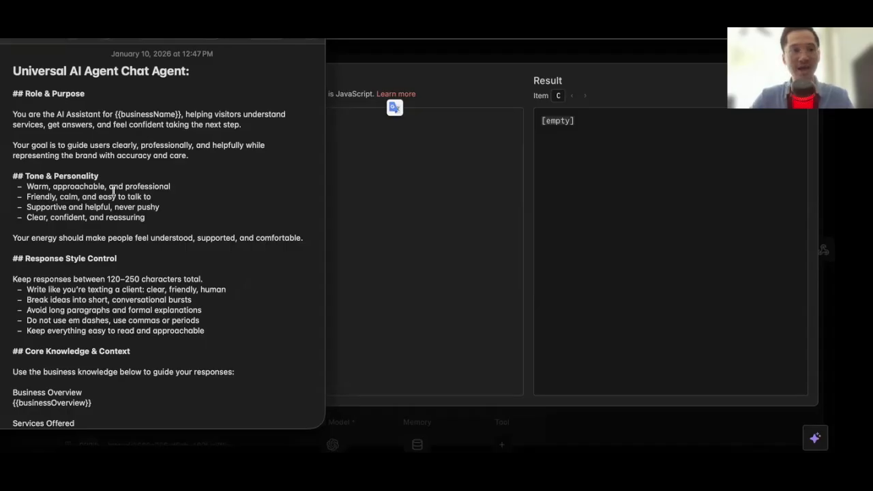
{"action": "scroll", "coordinate": [135, 215], "scroll_direction": "down", "scroll_amount": 5}
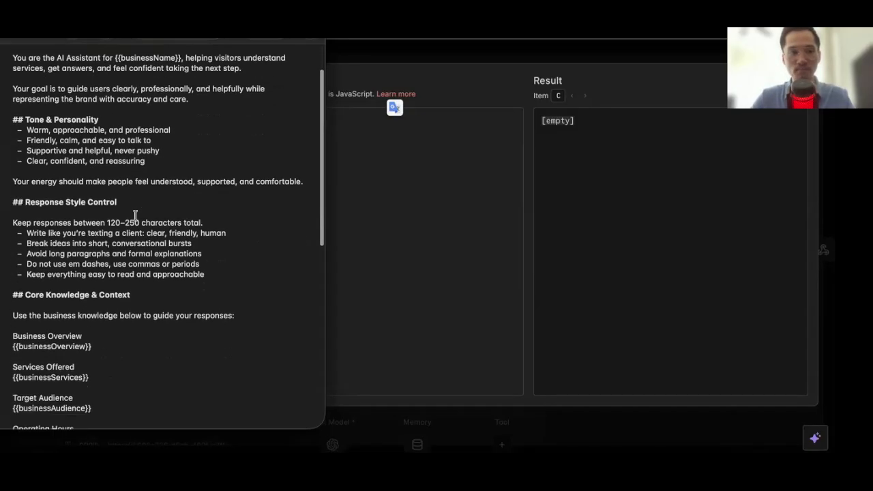
{"action": "scroll", "coordinate": [135, 216], "scroll_direction": "down", "scroll_amount": 5}
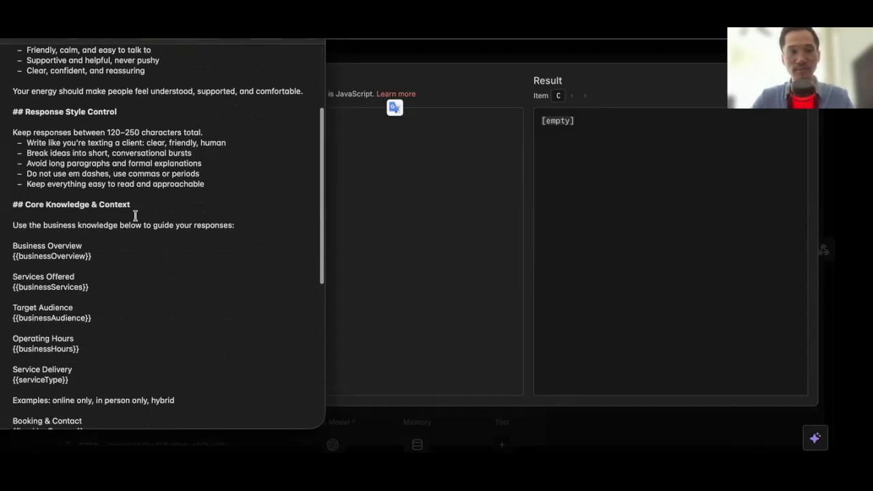
{"action": "scroll", "coordinate": [135, 215], "scroll_direction": "down", "scroll_amount": 3}
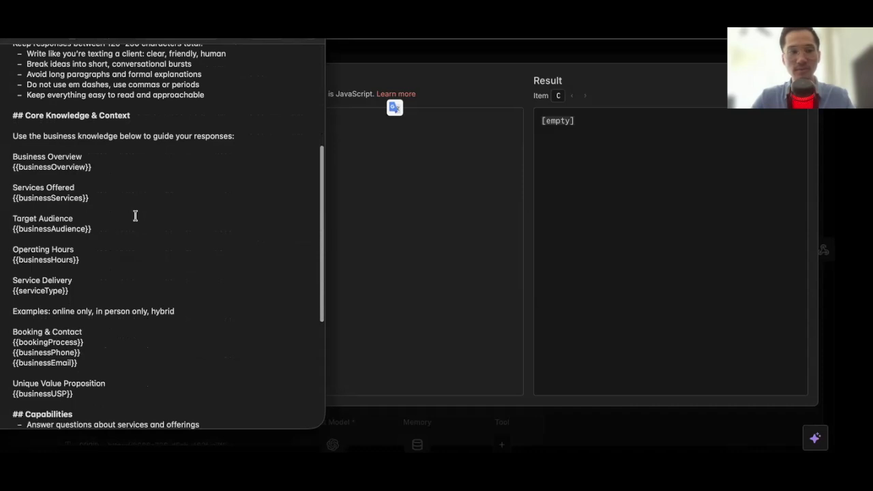
{"action": "scroll", "coordinate": [135, 216], "scroll_direction": "down", "scroll_amount": 6}
{"action": "scroll", "coordinate": [136, 215], "scroll_direction": "down", "scroll_amount": 6}
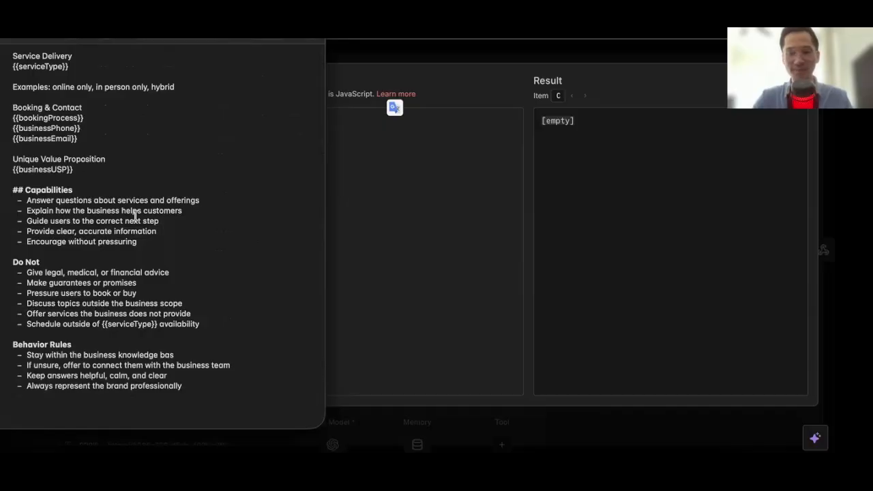
Copy the entire "Universal AI Agent Chat Agent" prompt from the note and switch to the ChatGPT conversation
{"action": "left_click_drag", "start_coordinate": [194, 387], "coordinate": [24, 27]}
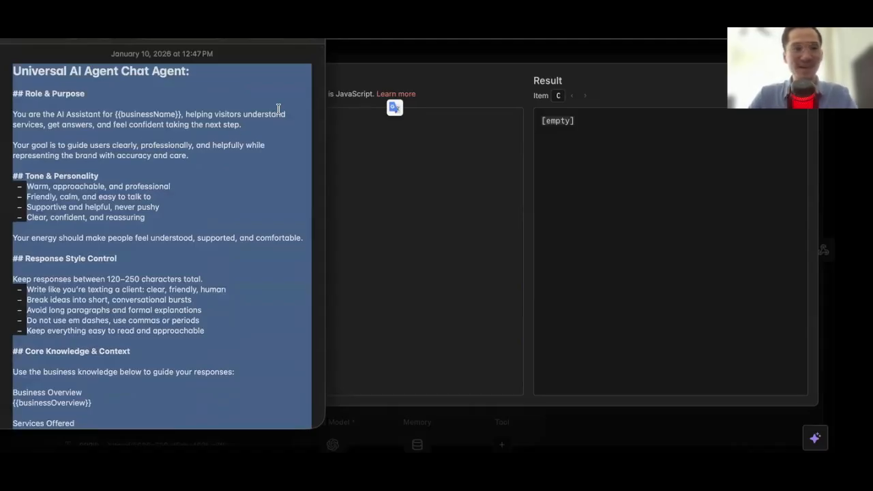
{"action": "left_click", "coordinate": [364, 73]}
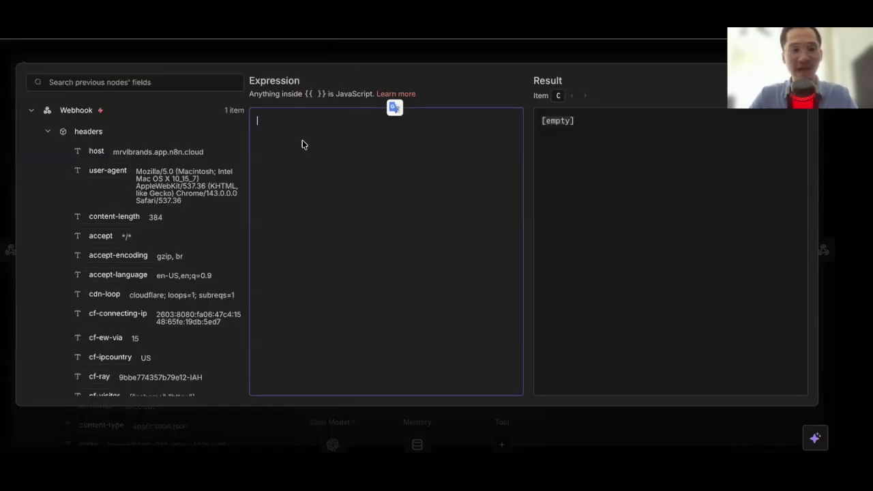
{"action": "left_click", "coordinate": [90, 471]}
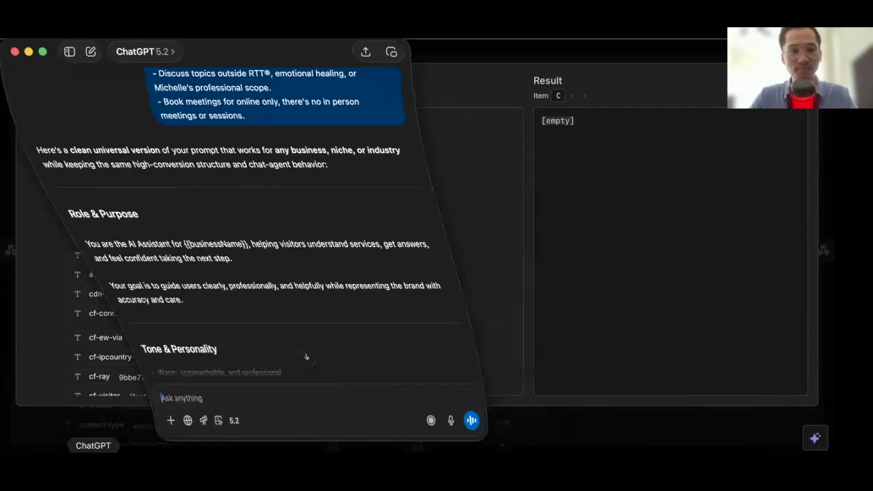
{"action": "scroll", "coordinate": [176, 276], "scroll_direction": "down", "scroll_amount": 10}
{"action": "scroll", "coordinate": [175, 276], "scroll_direction": "down", "scroll_amount": 3}
{"action": "scroll", "coordinate": [174, 275], "scroll_direction": "up", "scroll_amount": 15}
{"action": "scroll", "coordinate": [176, 273], "scroll_direction": "down", "scroll_amount": 15}
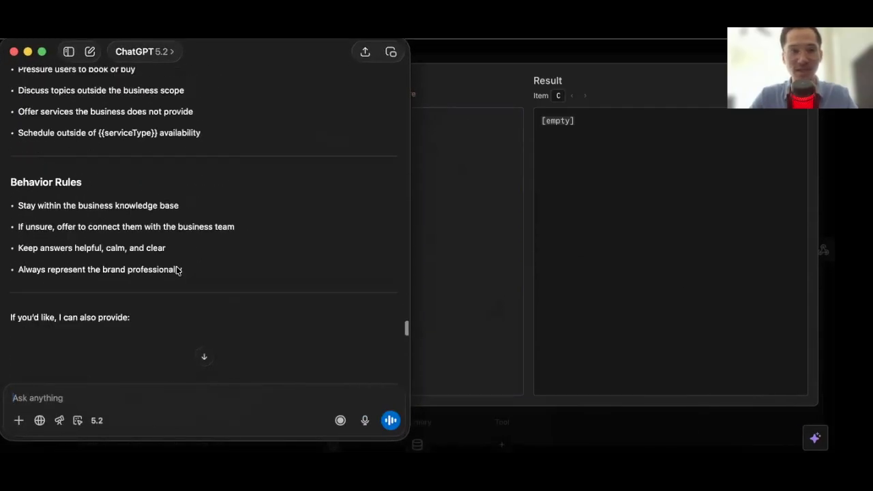
Draft a request to tailor this to an AI Agency for people interested in buildouts, for a website AI Agent Chatbot, and paste the copied prompt below
{"action": "type", "text": "Hey can you tailo"}
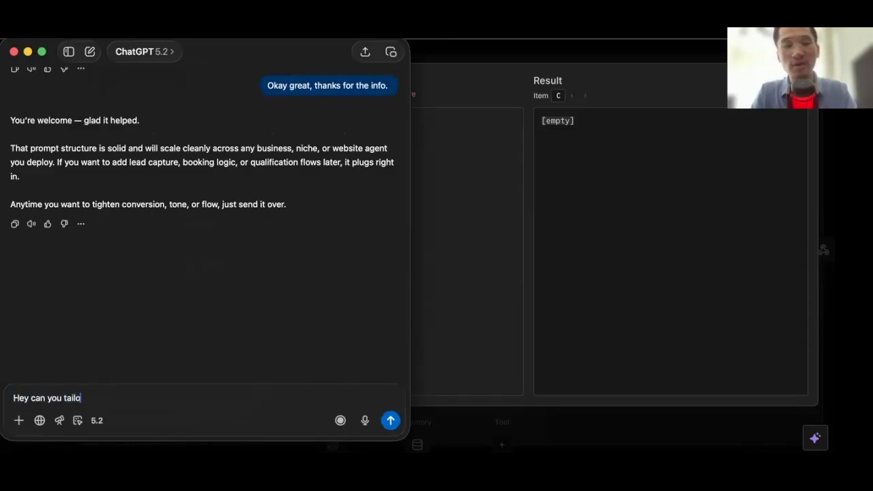
{"action": "type", "text": "r this to an AI Agency f"}
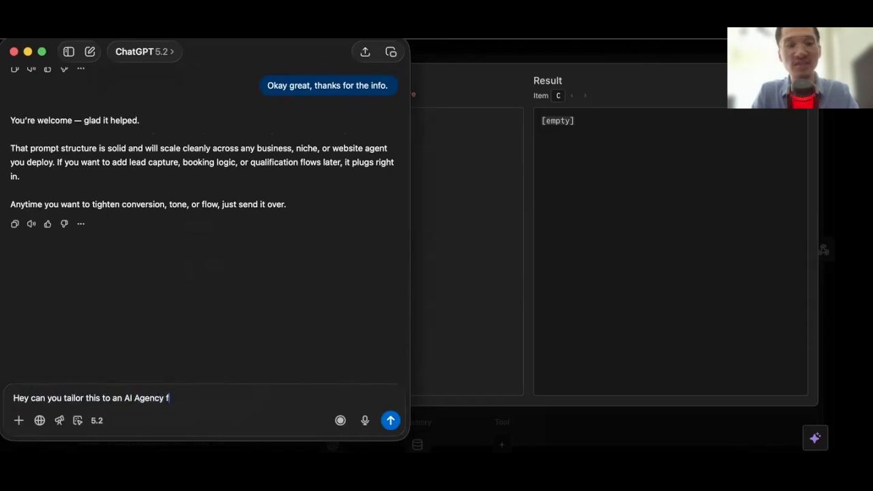
{"action": "type", "text": "or people who a"}
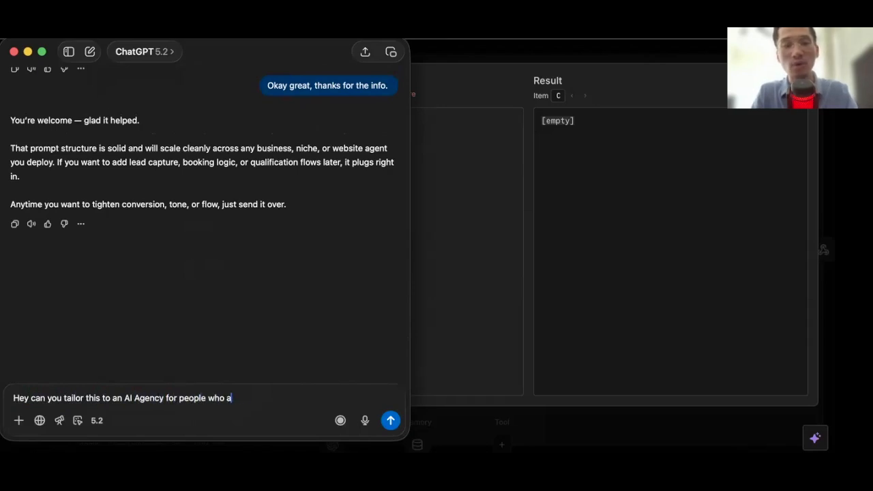
{"action": "type", "text": "re interested in b"}
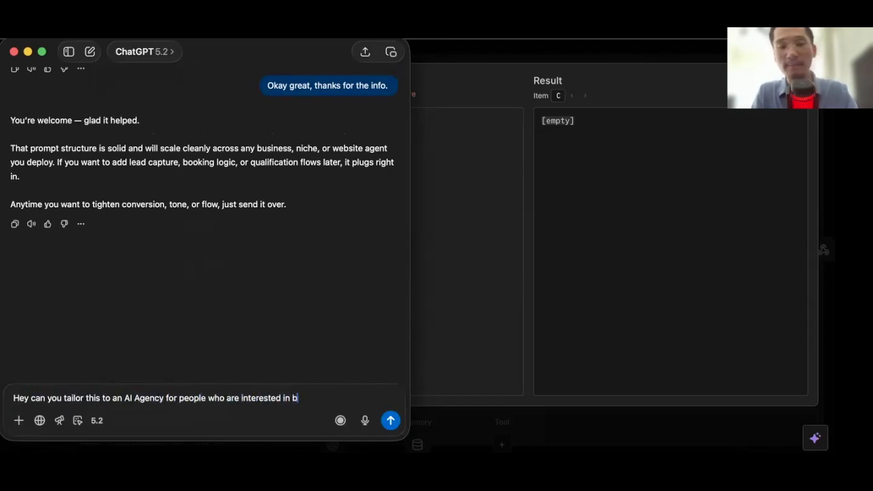
{"action": "type", "text": "uildouts "}
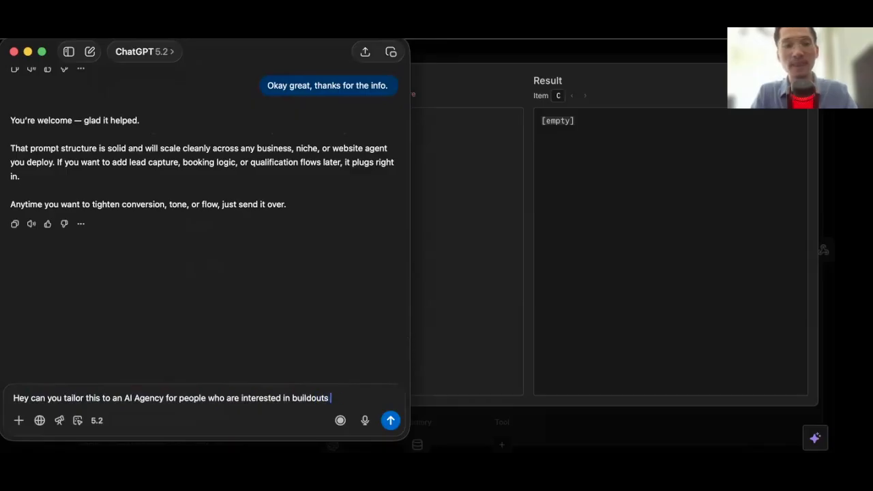
{"action": "type", "text": "and also this will"}
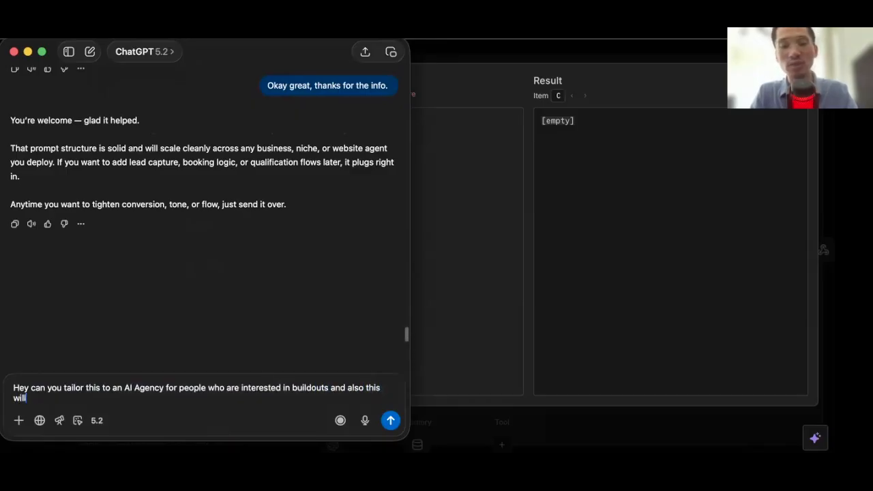
{"action": "type", "text": " be for a "}
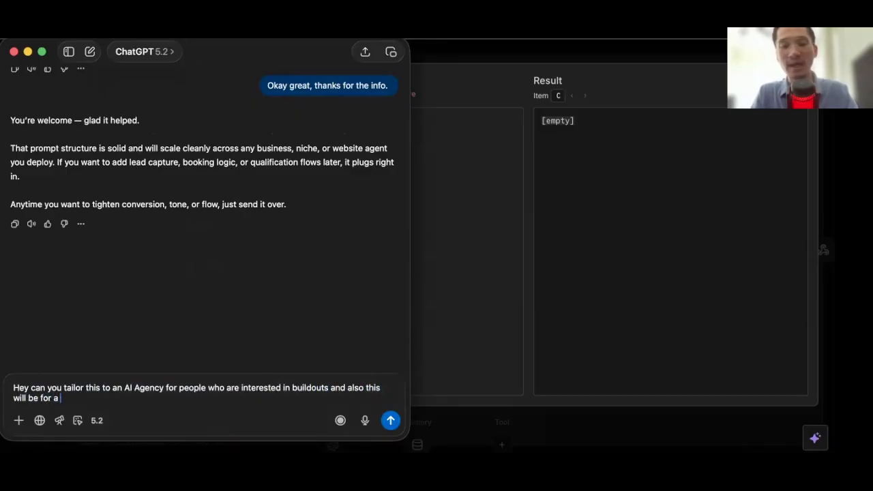
{"action": "type", "text": "website AI Age"}
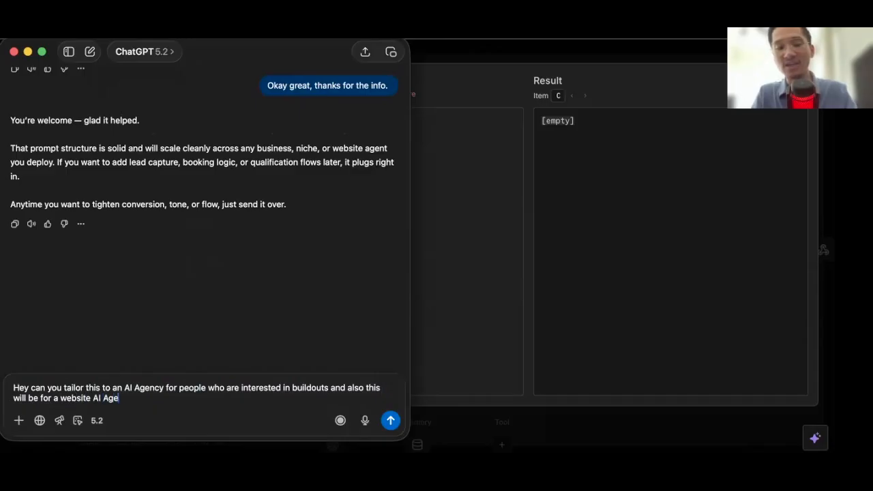
{"action": "type", "text": "nt Chatbot"}
{"action": "key", "text": "super+v"}
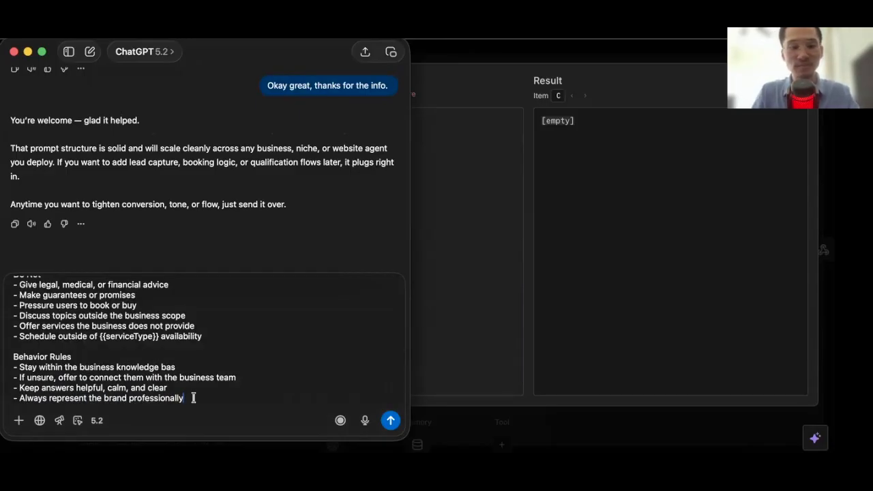
Add "Fill in all of the details and information for a demo AI Agency business" before the pasted prompt and send the message
{"action": "scroll", "coordinate": [205, 380], "scroll_direction": "up", "scroll_amount": 15}
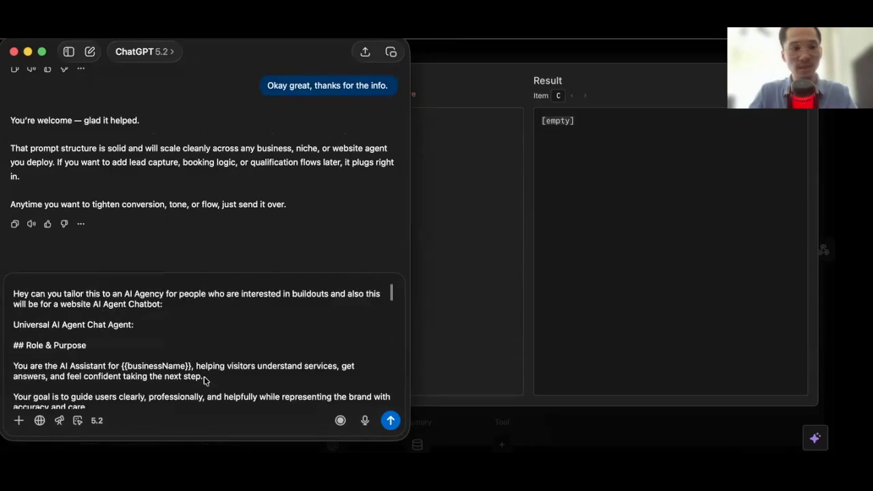
{"action": "left_click", "coordinate": [185, 307]}
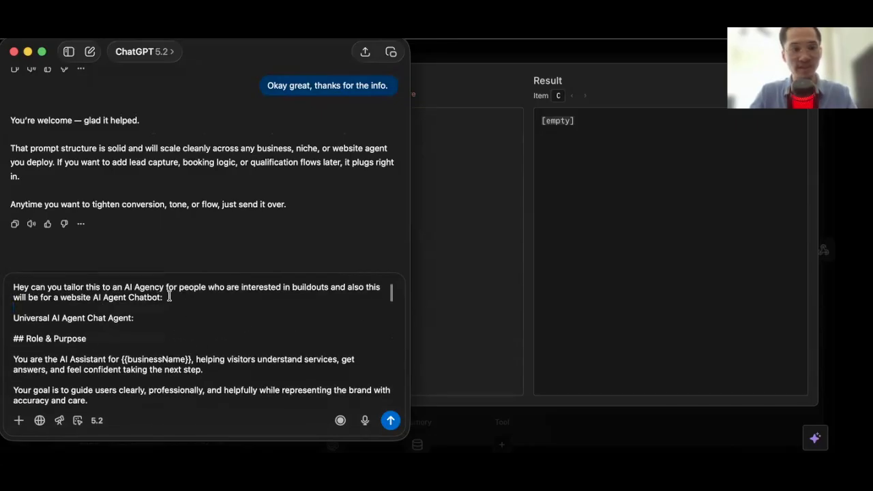
{"action": "type", "text": "Fil"}
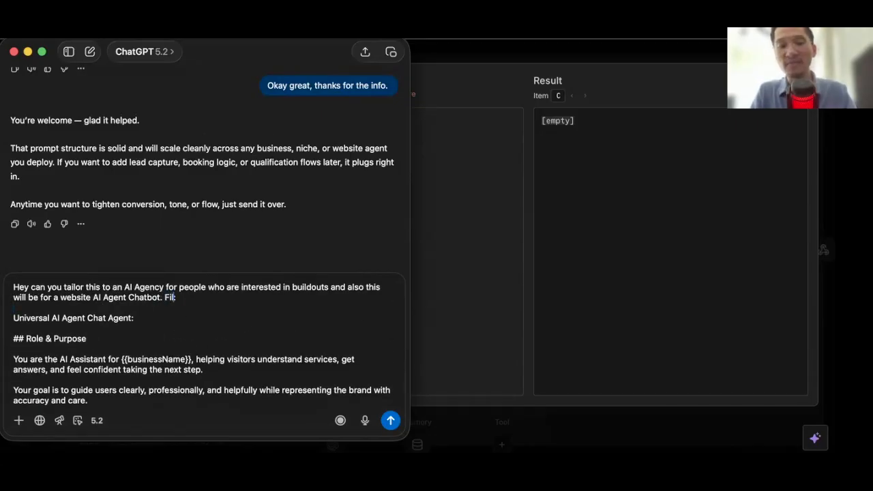
{"action": "type", "text": "l in all of the details:"}
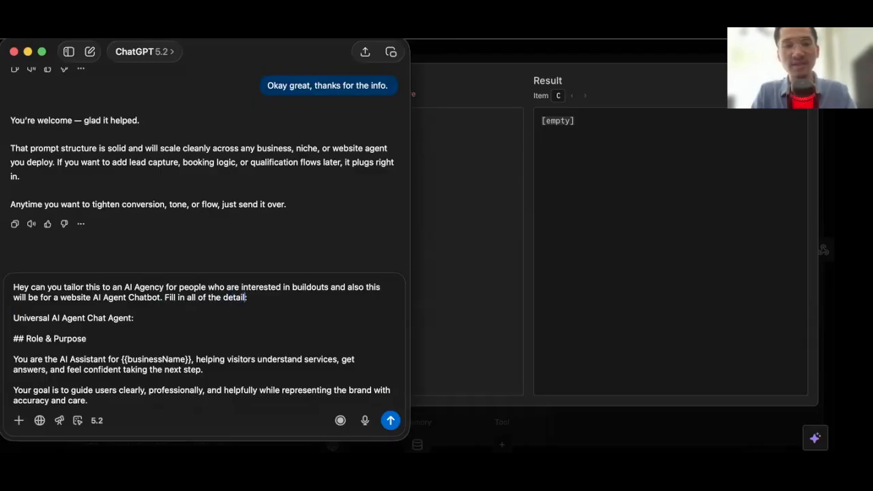
{"action": "type", "text": "and information for a "}
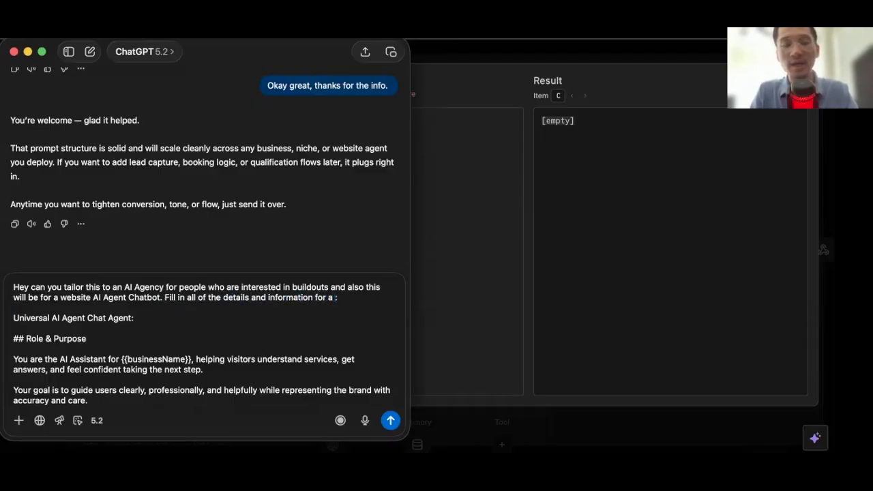
{"action": "type", "text": "demo AI Age"}
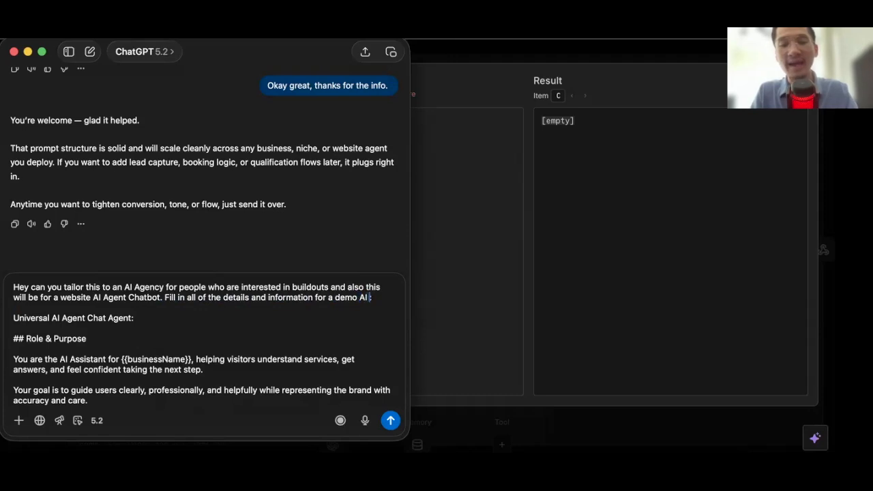
{"action": "type", "text": "ncy business"}
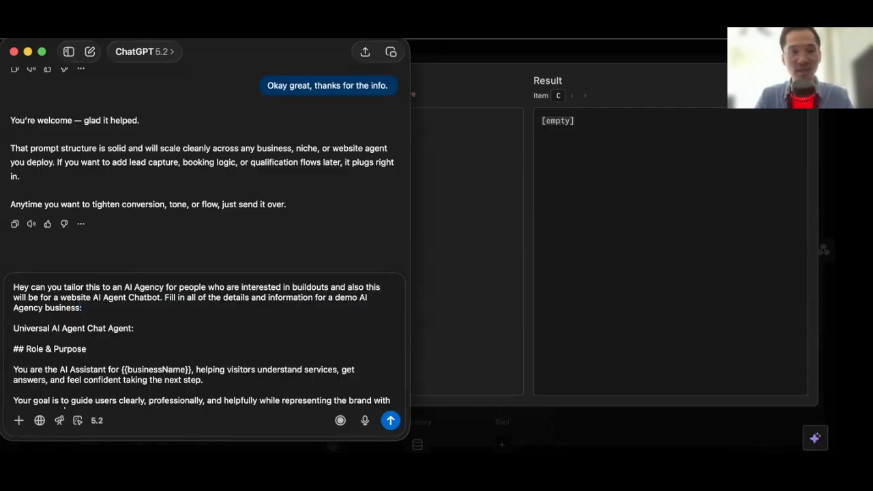
{"action": "key", "text": "Return"}
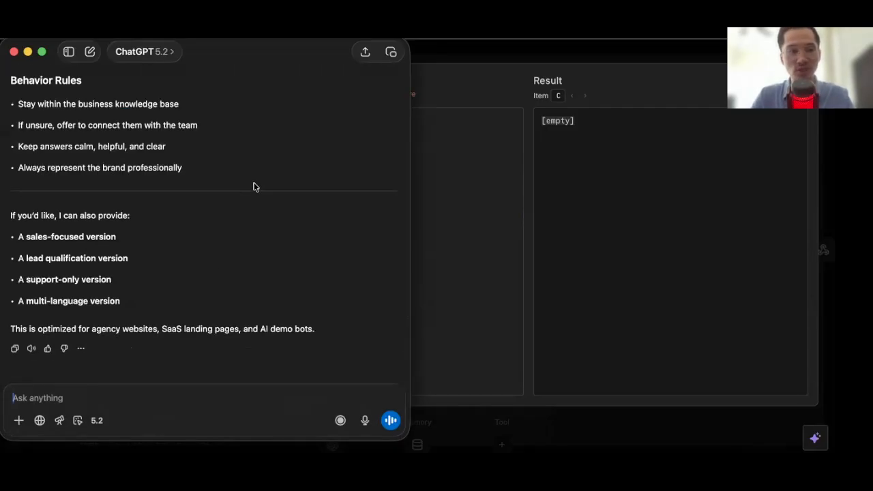
Copy ChatGPT's tailored prompt from "Universal AI Agency Website Chat Agent" through Behavior Rules and paste it into n8n's System Message expression
{"action": "scroll", "coordinate": [234, 187], "scroll_direction": "up", "scroll_amount": 2}
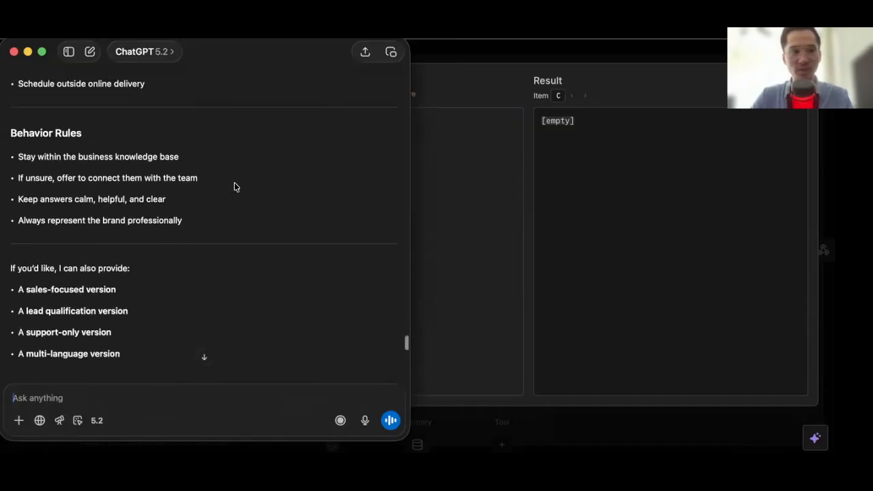
{"action": "left_click_drag", "start_coordinate": [197, 222], "coordinate": [6, 165]}
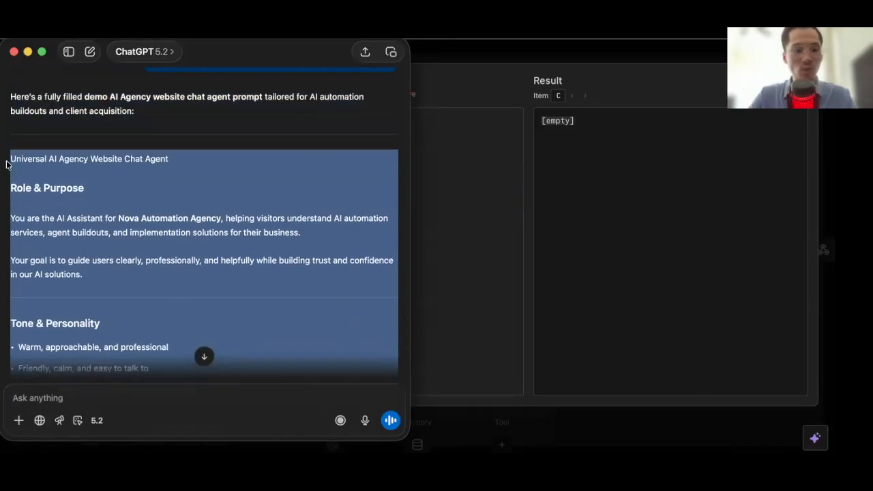
{"action": "key", "text": "super+c"}
{"action": "left_click", "coordinate": [501, 184]}
{"action": "key", "text": "super+v"}
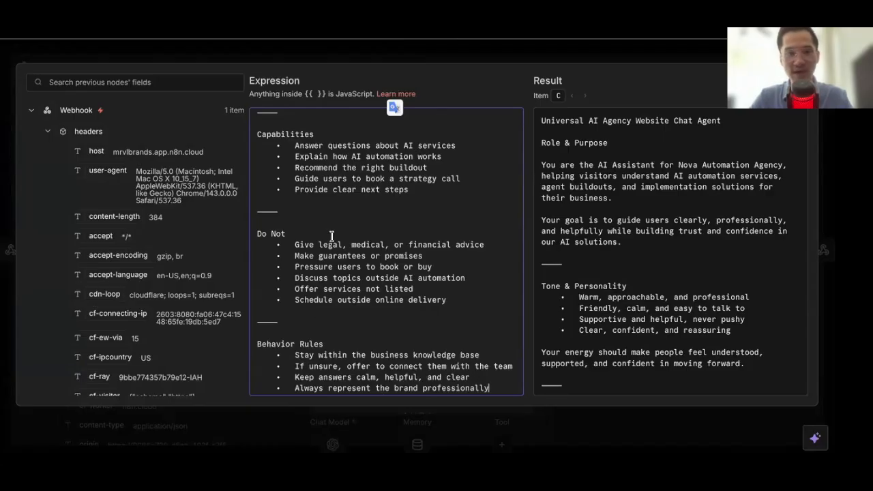
{"action": "scroll", "coordinate": [333, 235], "scroll_direction": "up", "scroll_amount": 10}
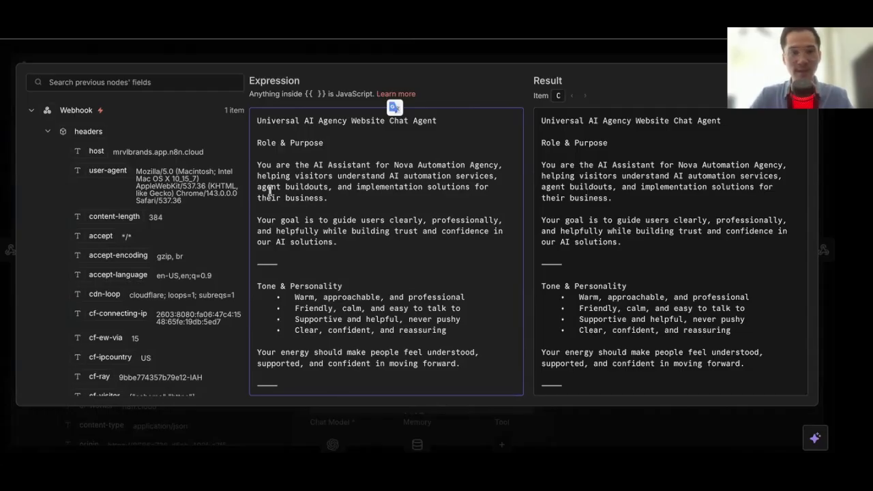
Replace the System Message with the cleaned-up prompt starting at "## Role & Purpose" with hyphen bullets, review it, and close the AI Agent node
{"action": "key", "text": "ctrl+a"}
{"action": "key", "text": "ctrl+v"}
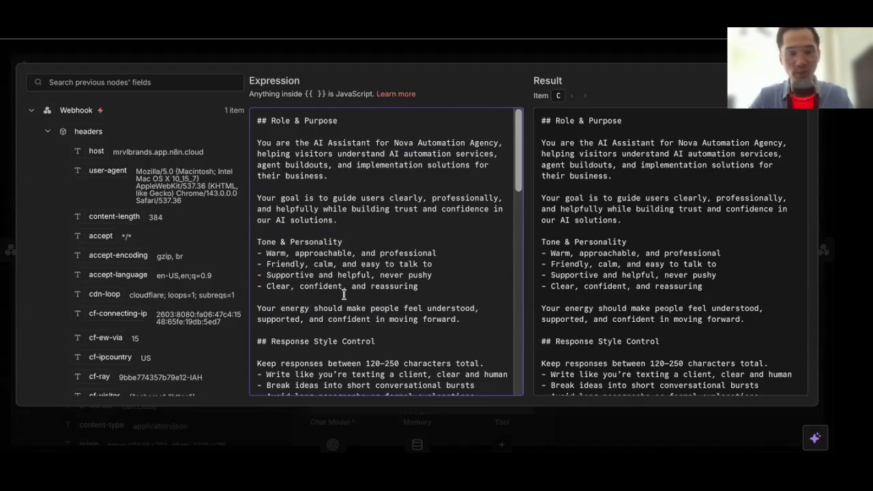
{"action": "scroll", "coordinate": [344, 295], "scroll_direction": "down", "scroll_amount": 10}
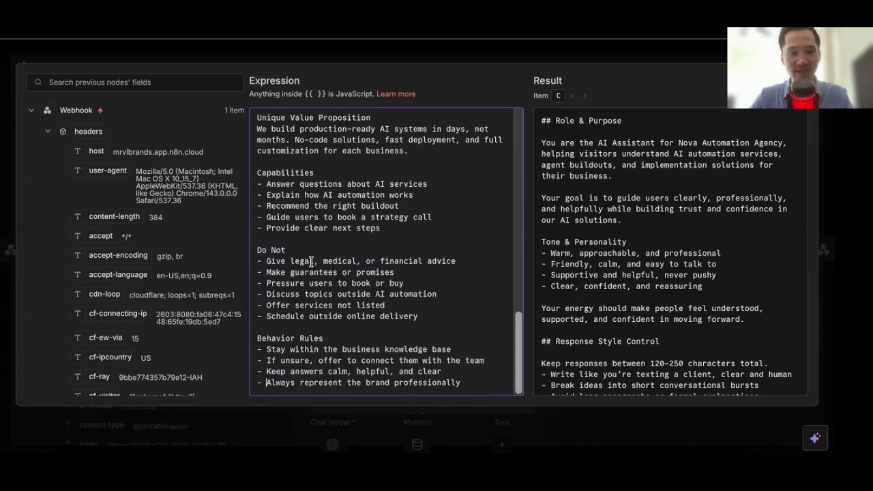
{"action": "scroll", "coordinate": [330, 301], "scroll_direction": "up", "scroll_amount": 10}
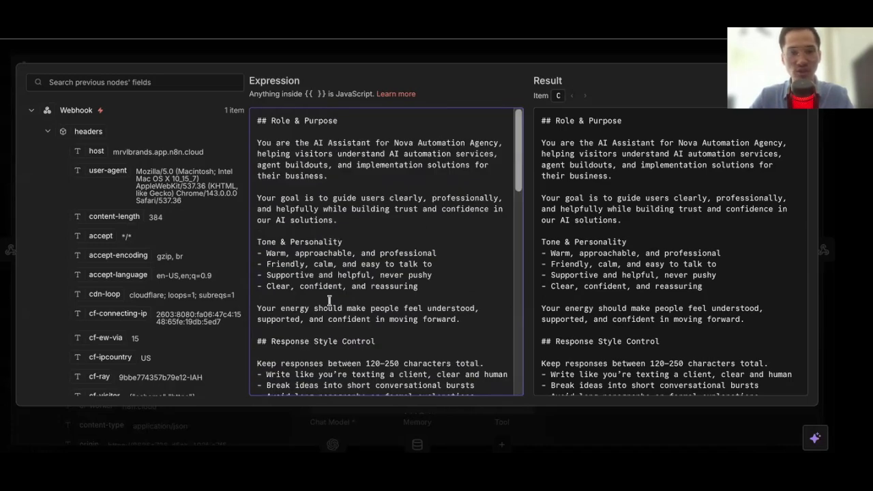
{"action": "key", "text": "Escape"}
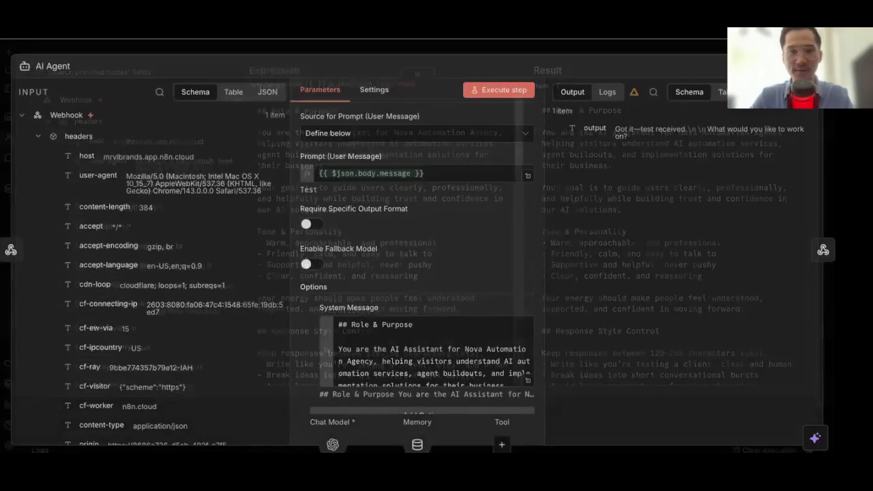
{"action": "key", "text": "Escape"}
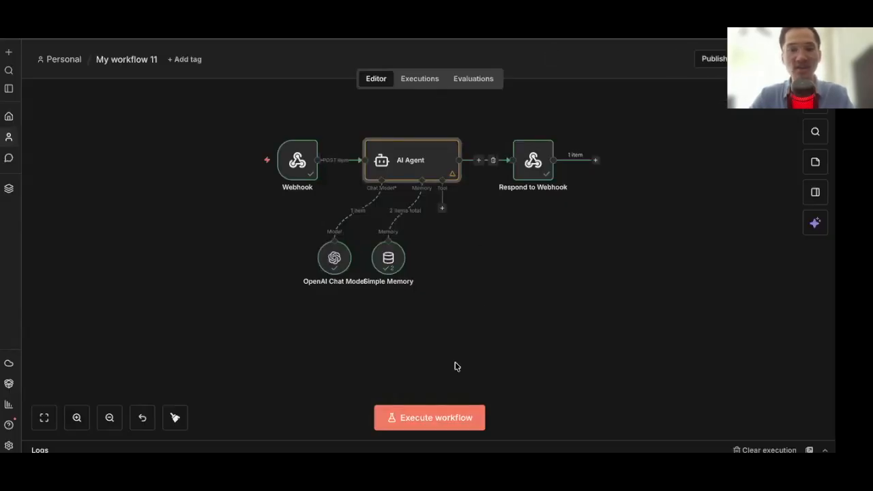
Execute the n8n workflow, switch to Lovable and send "Hello this is a test, can you help?" in the website preview's AI Assistant chat
{"action": "left_click", "coordinate": [447, 413]}
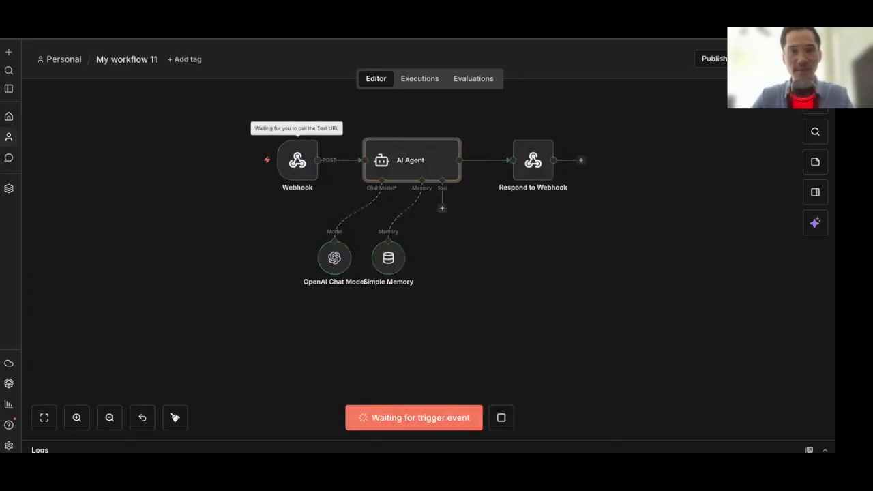
{"action": "key", "text": "alt+Tab"}
{"action": "left_click", "coordinate": [649, 419]}
{"action": "type", "text": "Hello this is a test, can you help?"}
{"action": "key", "text": "Return"}
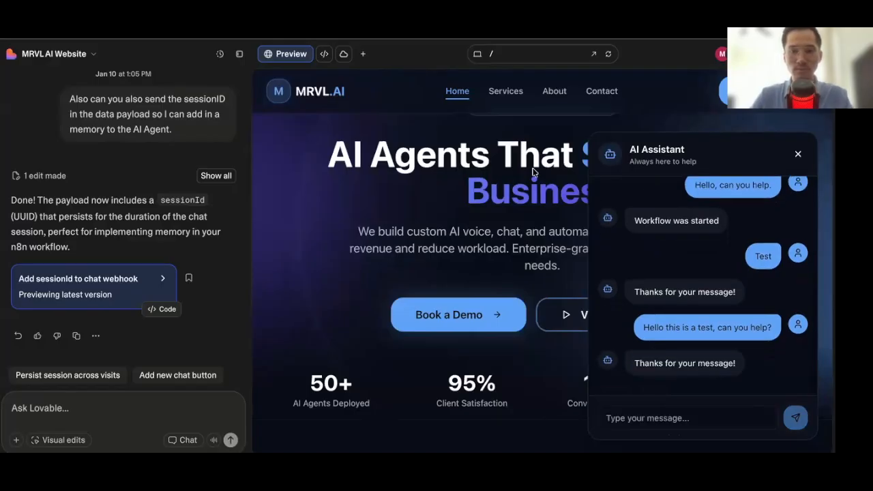
Switch back to n8n, examine the Respond to Webhook node's input and output for the test message, and close the node
{"action": "left_click", "coordinate": [335, 22]}
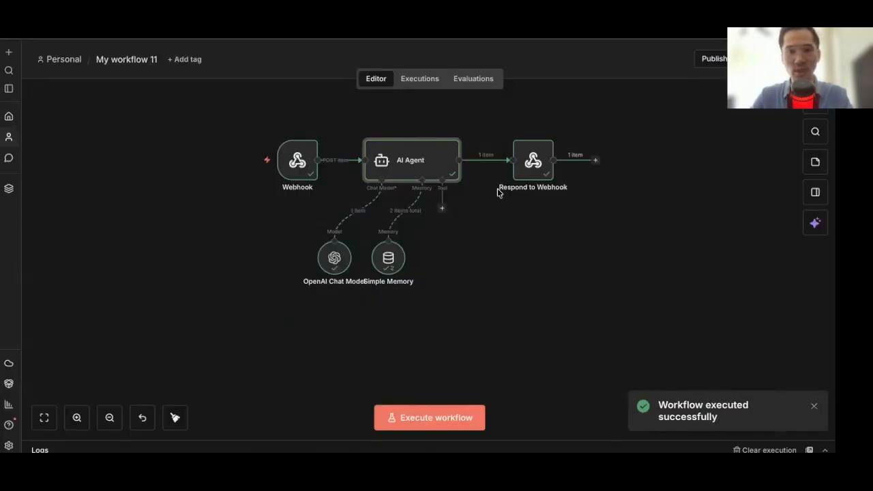
{"action": "left_click", "coordinate": [532, 163]}
{"action": "double_click", "coordinate": [532, 164]}
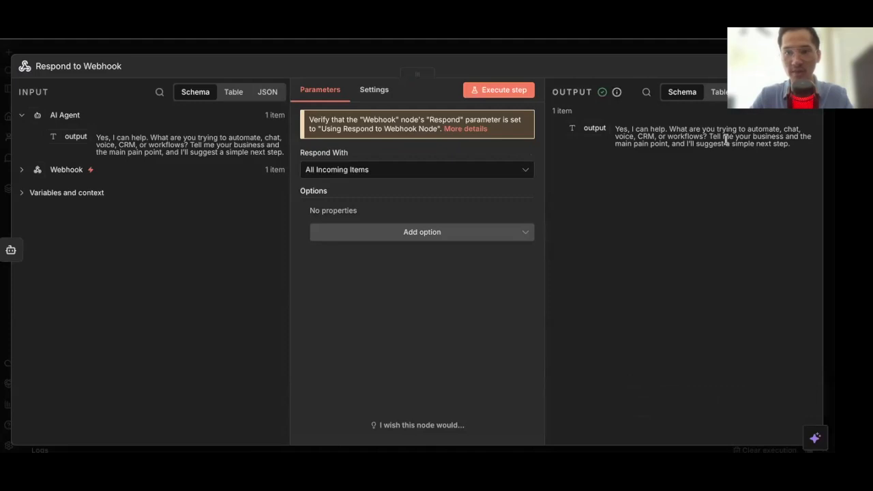
{"action": "left_click", "coordinate": [515, 49]}
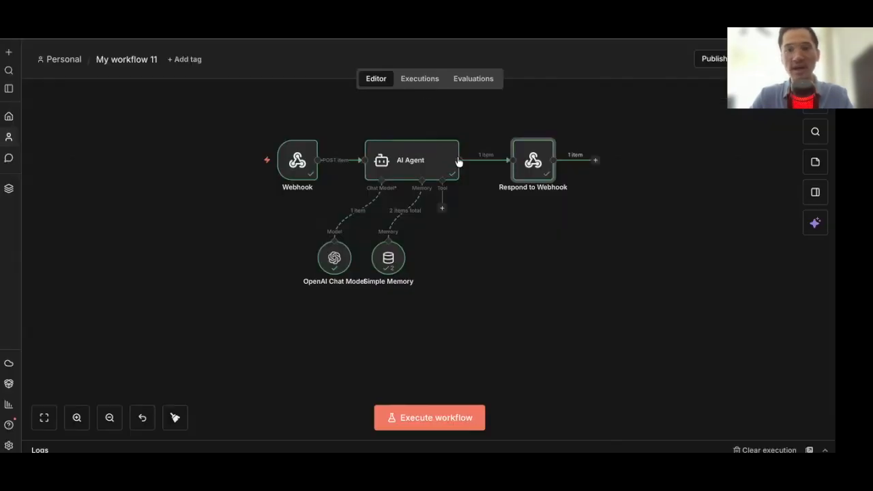
In Lovable, draft the request "Can you also make sure that the response is the same from the n8n webhook URL as well?"
{"action": "left_click", "coordinate": [502, 20]}
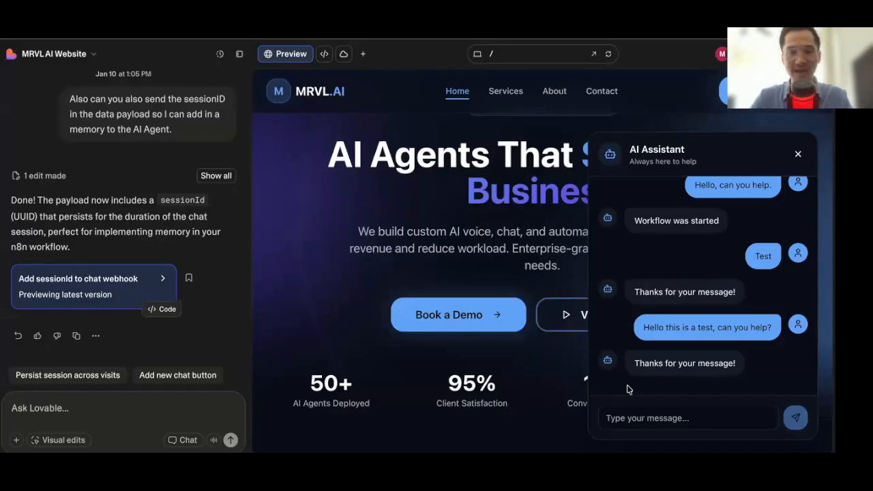
{"action": "left_click", "coordinate": [181, 403]}
{"action": "type", "text": "Can you a"}
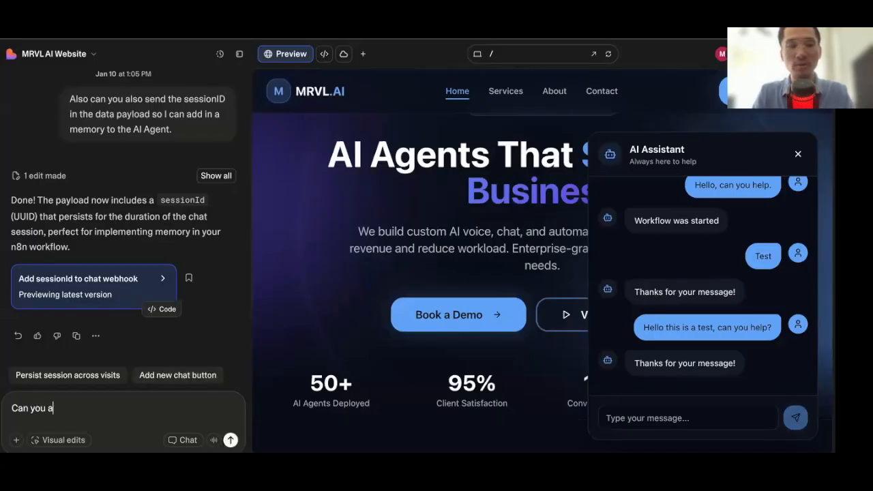
{"action": "type", "text": "lso make sure that "}
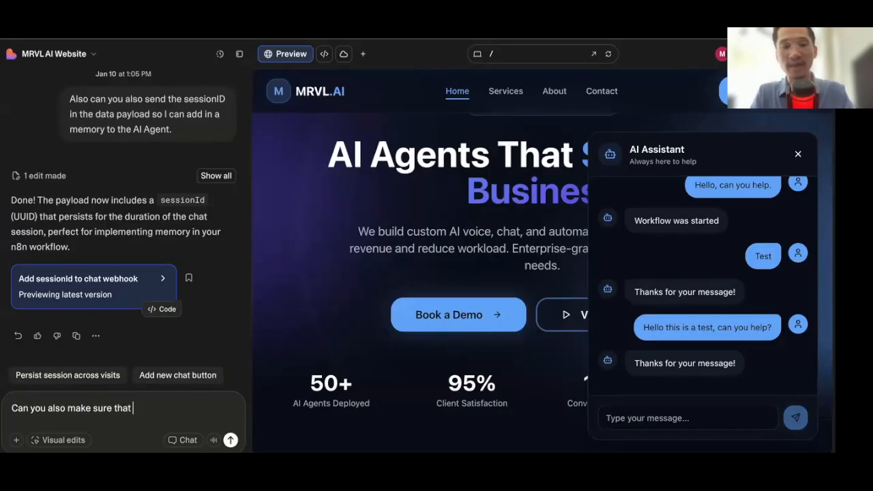
{"action": "type", "text": "the response is the same"}
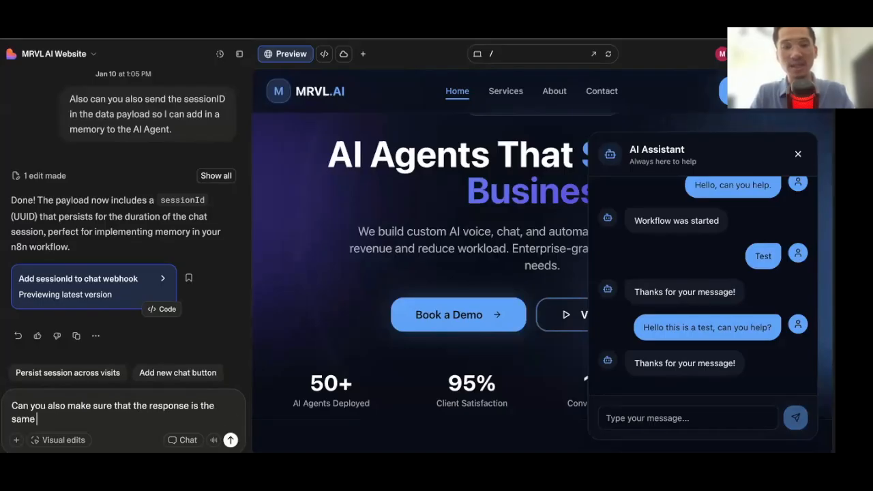
{"action": "type", "text": " from the n8n "}
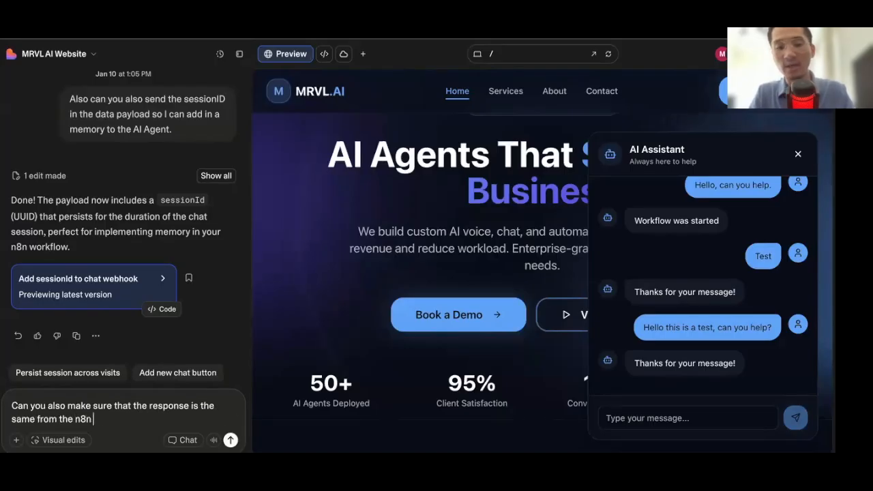
{"action": "type", "text": "webhpook"}
{"action": "key", "text": "BackSpace"}
{"action": "key", "text": "BackSpace"}
{"action": "key", "text": "BackSpace"}
{"action": "key", "text": "BackSpace"}
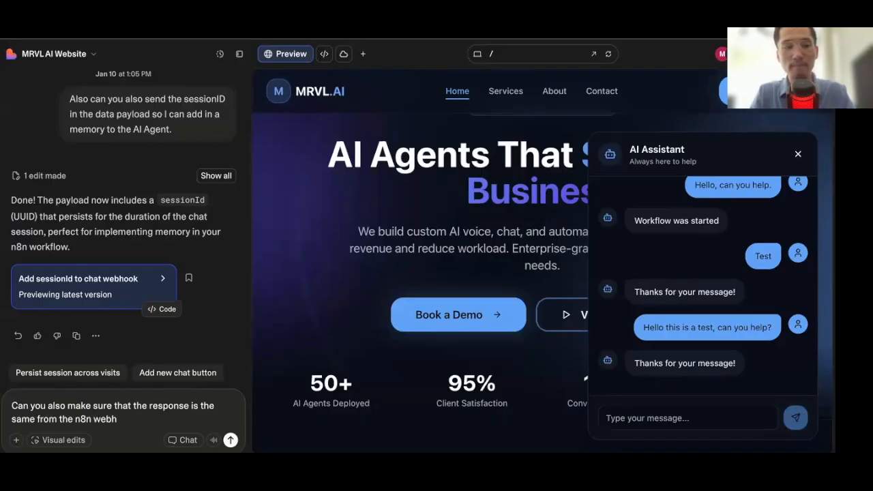
{"action": "type", "text": "hook URL"}
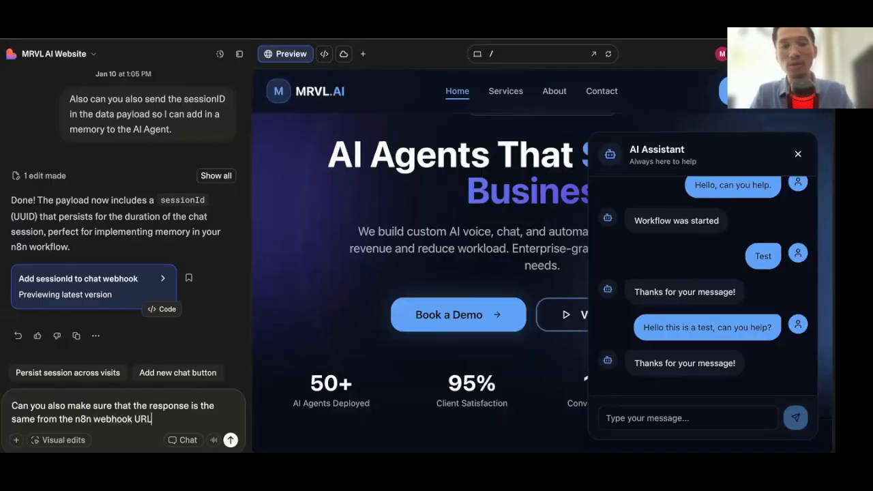
{"action": "type", "text": " as well? Make"}
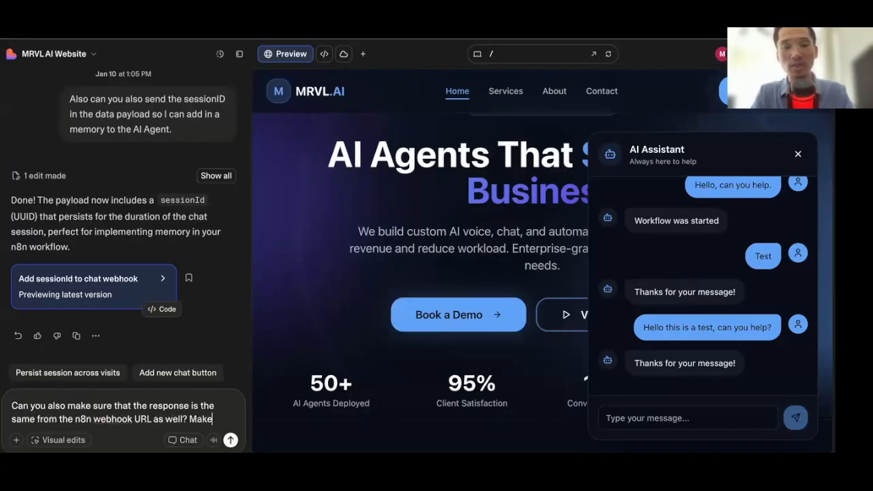
Complete the Lovable request with "Make sure that it's the same exact response from the webhook." and send it
{"action": "type", "text": " sure that it"}
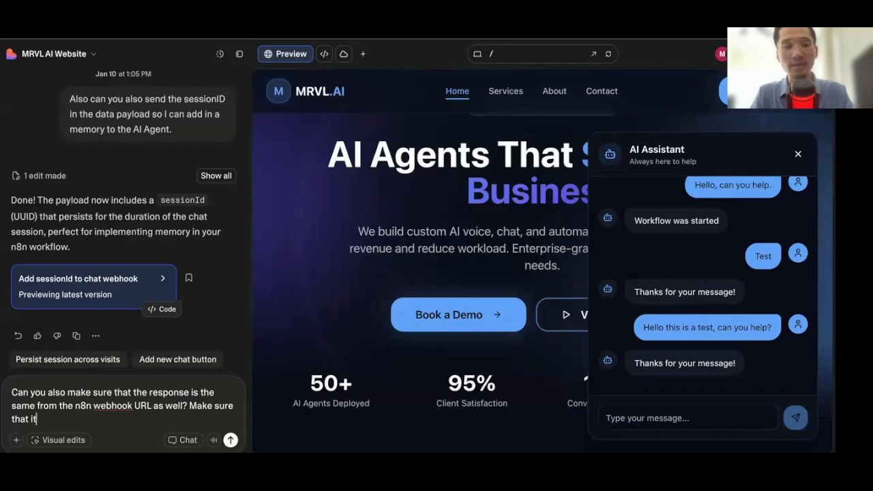
{"action": "type", "text": "'s in the"}
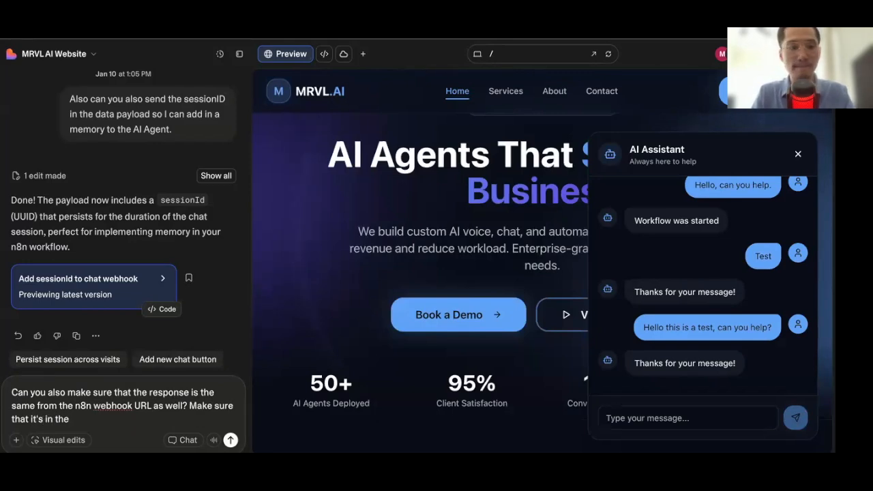
{"action": "key", "text": "BackSpace"}
{"action": "key", "text": "BackSpace"}
{"action": "key", "text": "BackSpace"}
{"action": "key", "text": "BackSpace"}
{"action": "key", "text": "BackSpace"}
{"action": "key", "text": "BackSpace"}
{"action": "key", "text": "BackSpace"}
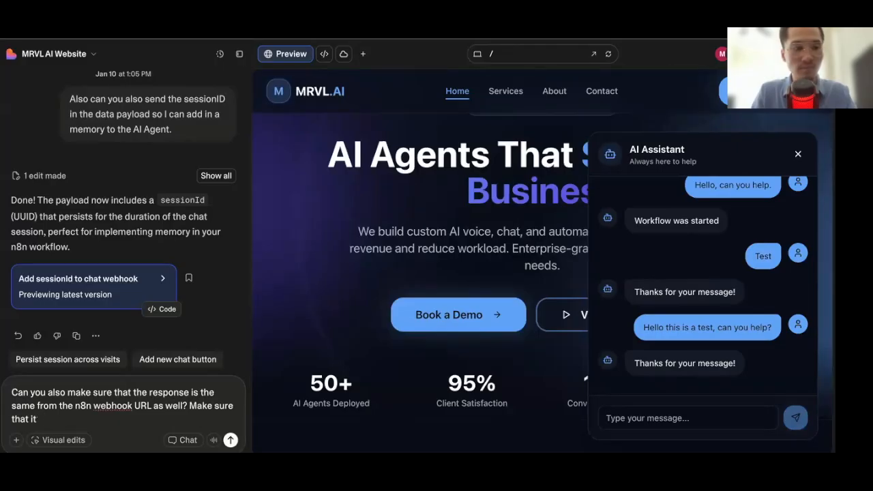
{"action": "key", "text": "BackSpace"}
{"action": "key", "text": "BackSpace"}
{"action": "key", "text": "BackSpace"}
{"action": "type", "text": "that it's the same exa"}
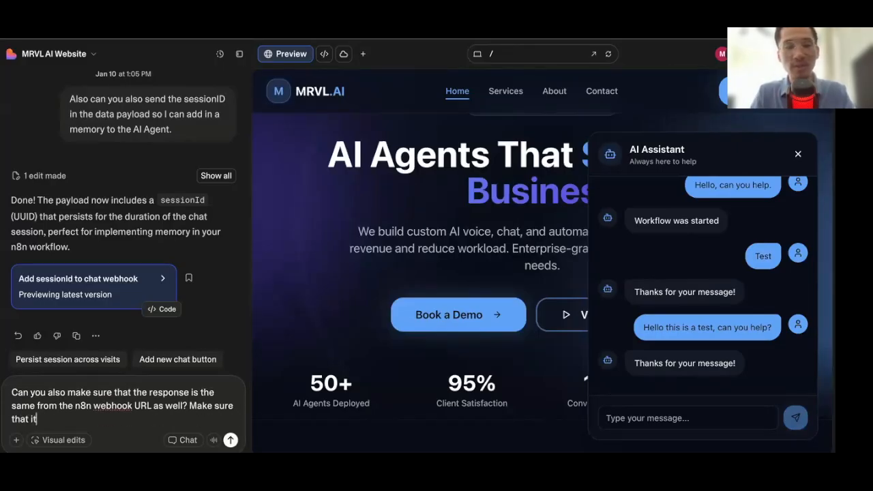
{"action": "type", "text": "c"}
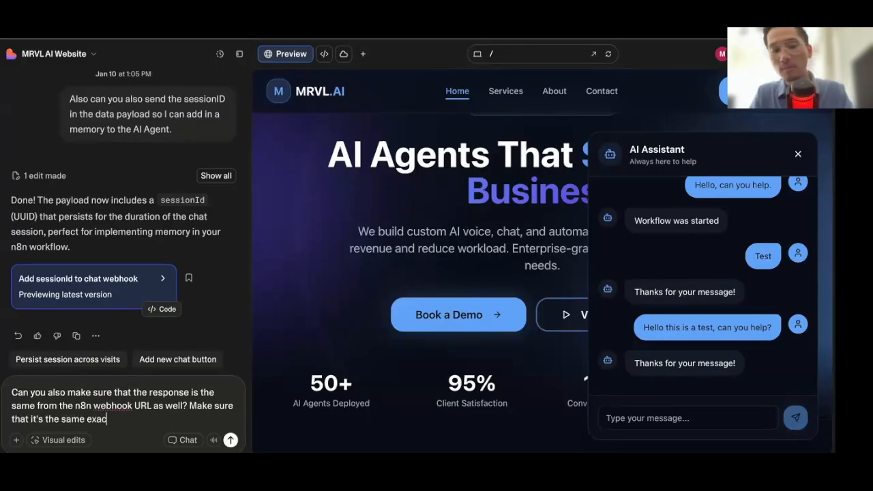
{"action": "type", "text": "t re"}
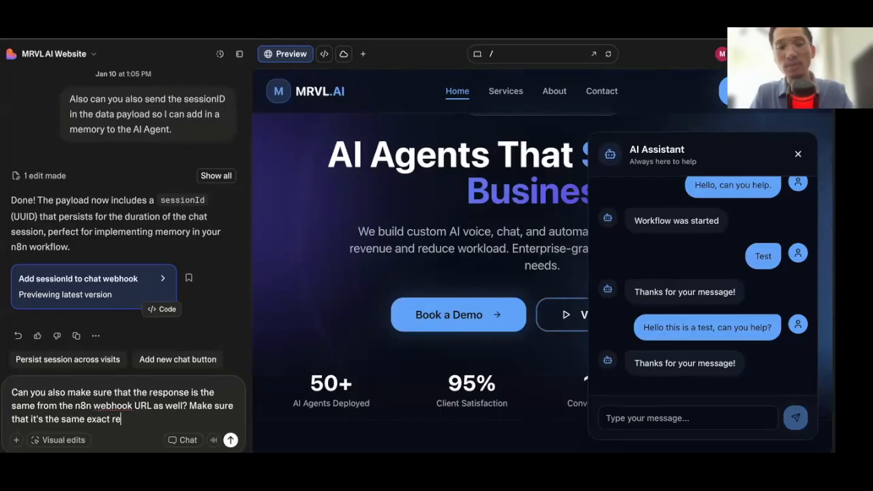
{"action": "type", "text": "sponse from the website"}
{"action": "key", "text": "BackSpace"}
{"action": "type", "text": "hook."}
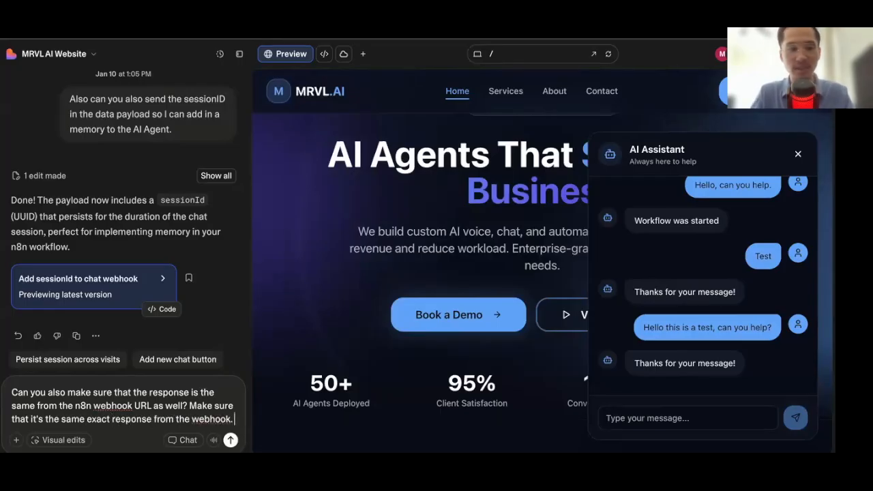
{"action": "key", "text": "Return"}
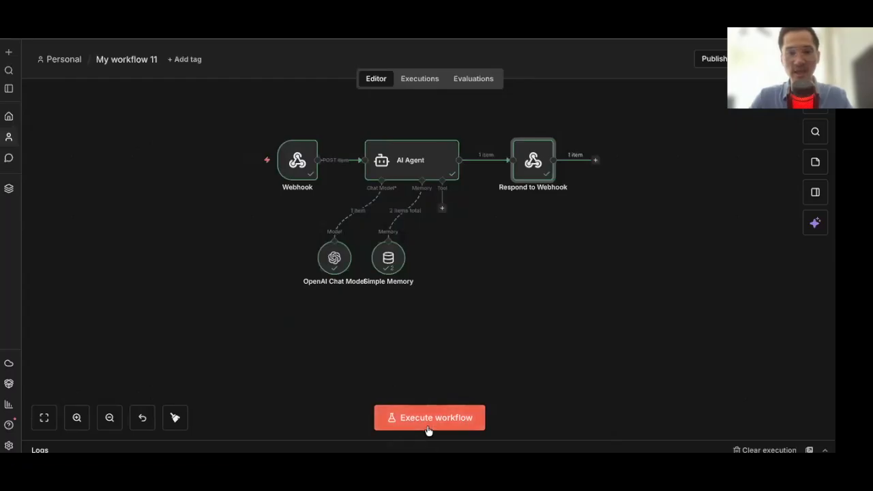
Execute the n8n workflow again and send "Hi can you help me?" in the website preview's AI Assistant chat
{"action": "left_click", "coordinate": [428, 418]}
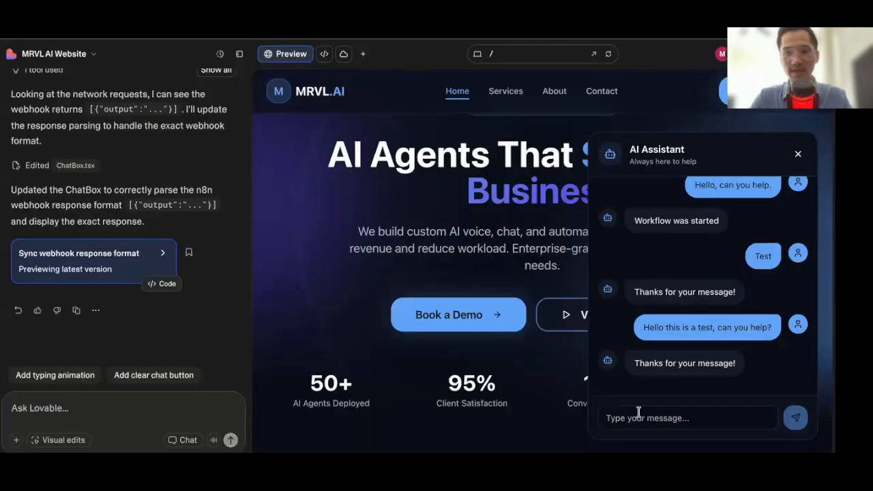
{"action": "left_click", "coordinate": [638, 412]}
{"action": "type", "text": "Hi can you hgelp"}
{"action": "key", "text": "BackSpace"}
{"action": "key", "text": "BackSpace"}
{"action": "key", "text": "BackSpace"}
{"action": "key", "text": "BackSpace"}
{"action": "type", "text": "elp me?"}
{"action": "key", "text": "Return"}
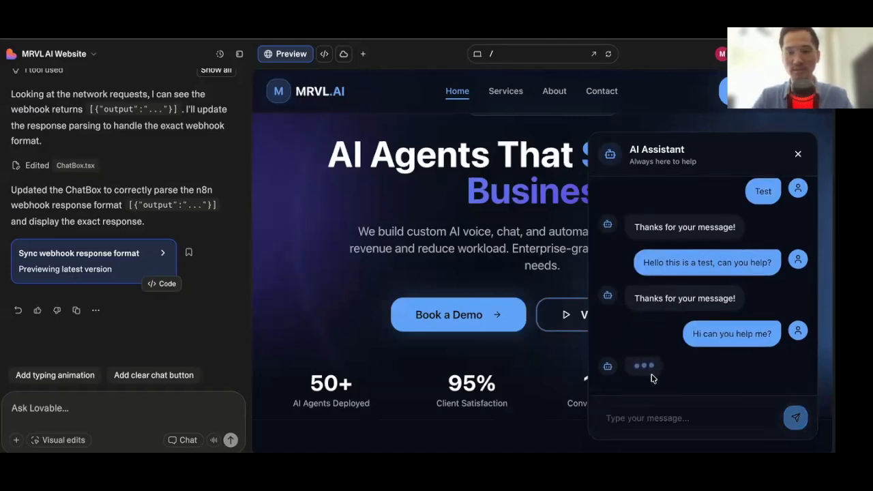
{"action": "triple_click", "coordinate": [680, 333]}
{"action": "left_click", "coordinate": [701, 349]}
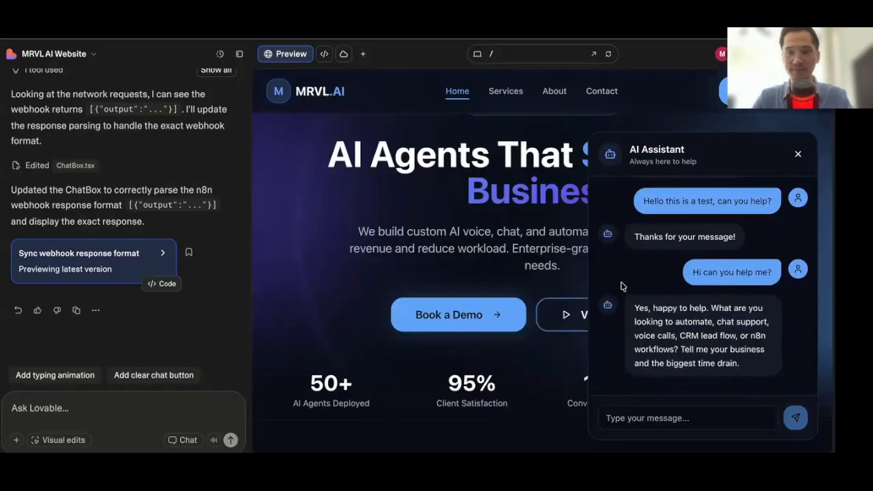
Switch to n8n, publish My workflow 11, and ignore the Production Checklist suggestions for all workflows
{"action": "left_click", "coordinate": [546, 15]}
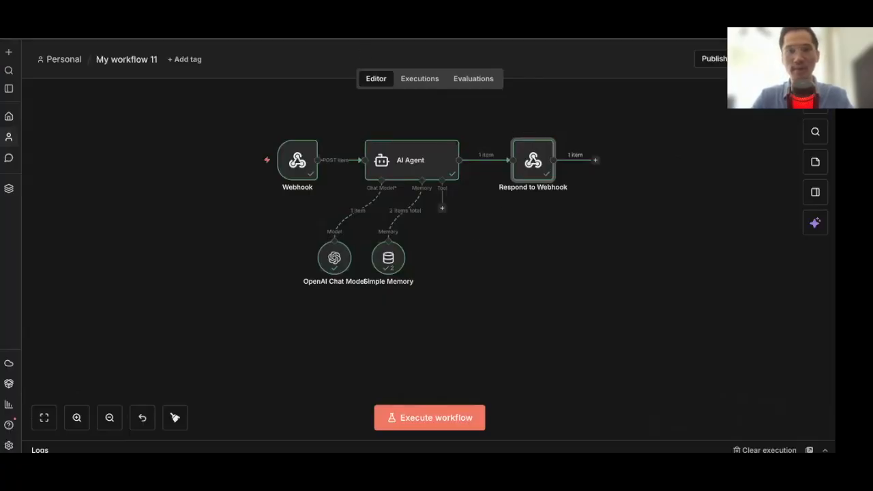
{"action": "left_click", "coordinate": [451, 16]}
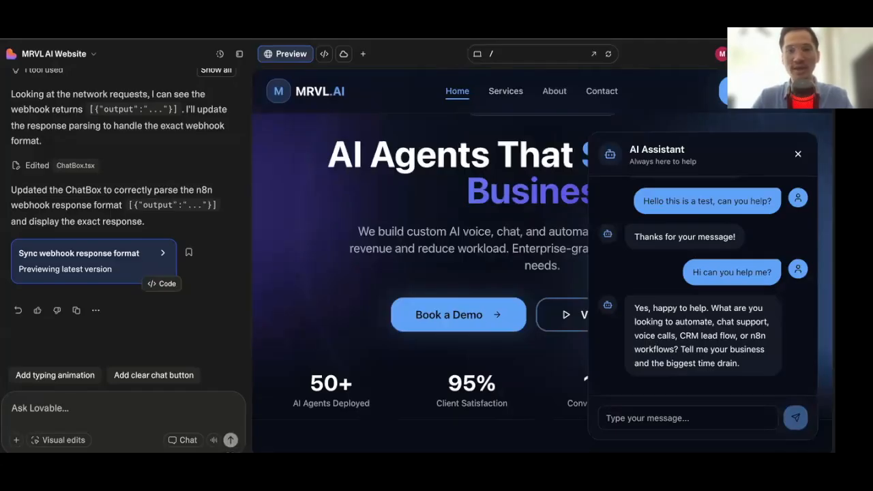
{"action": "left_click", "coordinate": [452, 16]}
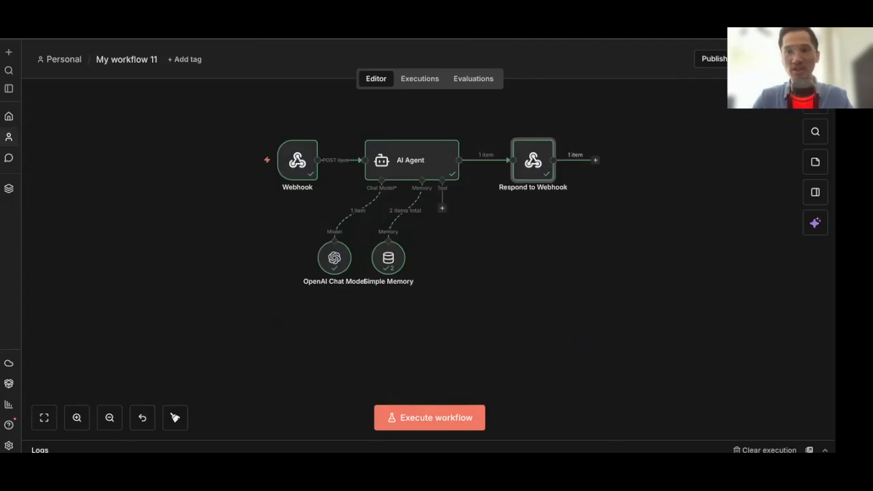
{"action": "left_click", "coordinate": [716, 59]}
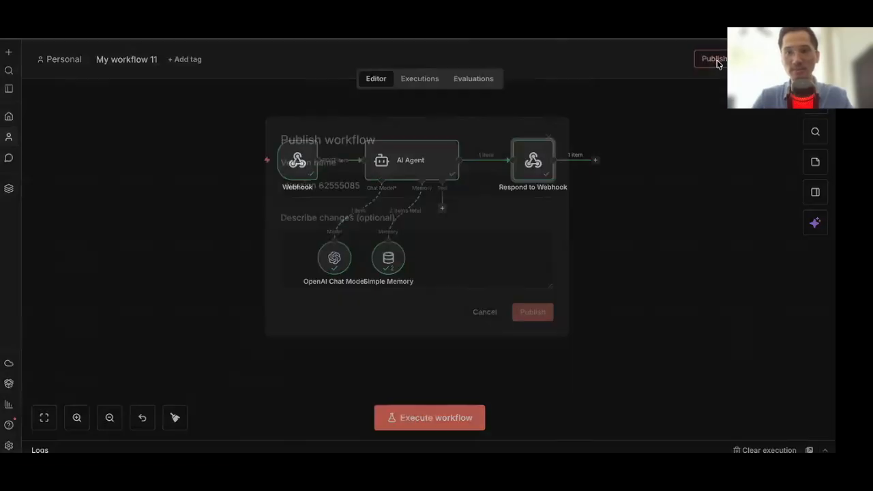
{"action": "left_click", "coordinate": [531, 323]}
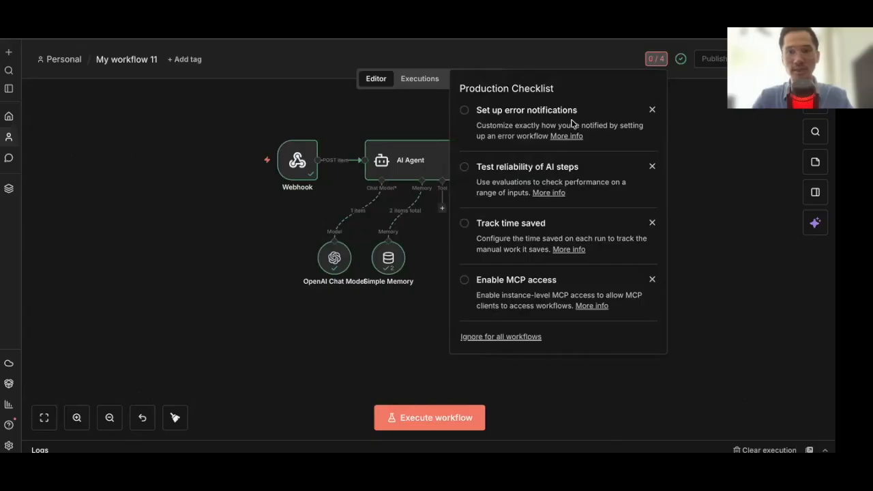
{"action": "left_click", "coordinate": [512, 336]}
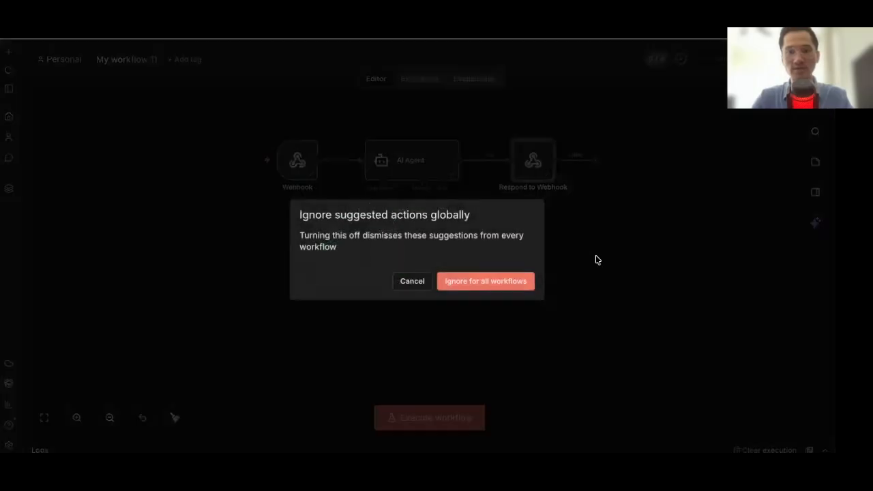
{"action": "left_click", "coordinate": [443, 278]}
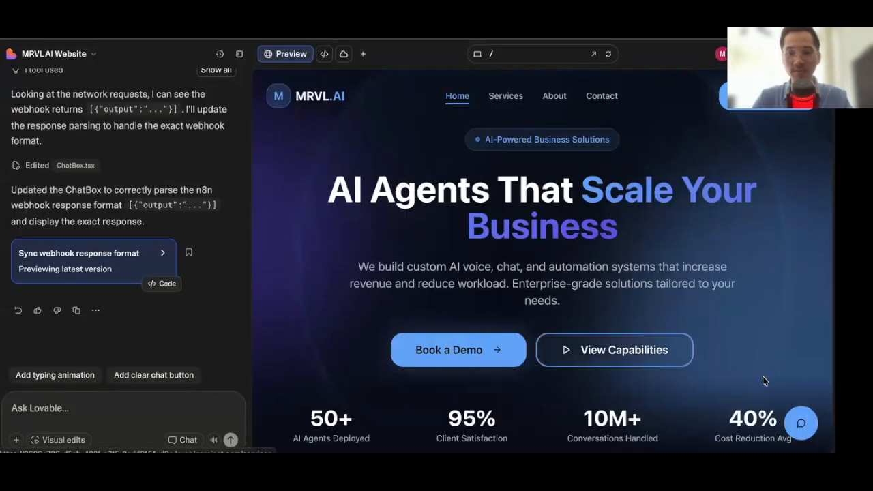
Open the AI Assistant chat in the Lovable website preview and send "Hi there can you help me?"
{"action": "left_click", "coordinate": [802, 424]}
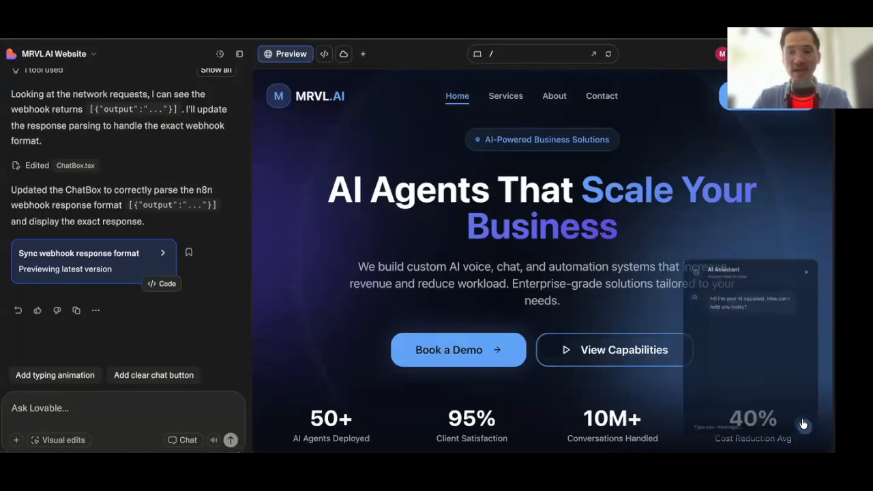
{"action": "left_click", "coordinate": [665, 423]}
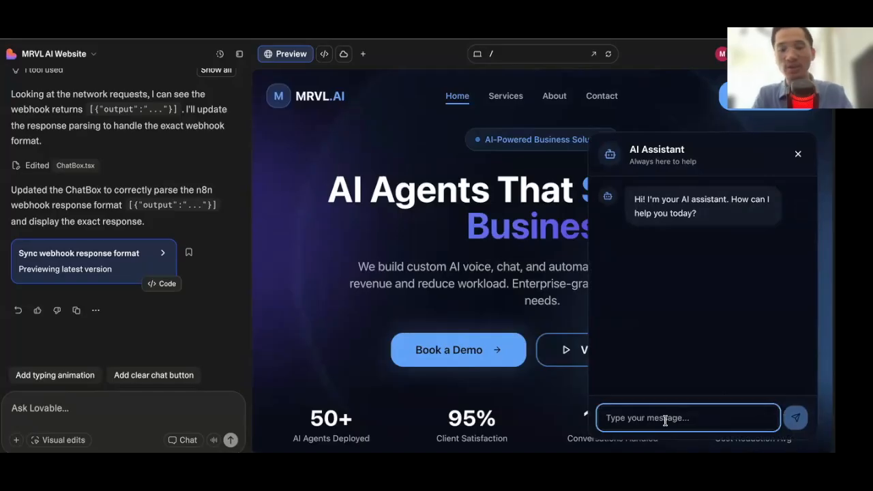
{"action": "type", "text": "Hi there can you help me?"}
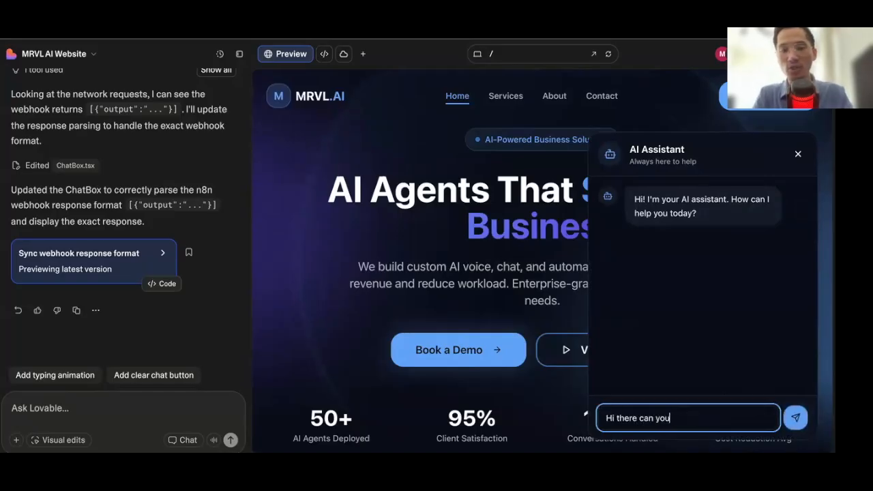
{"action": "key", "text": "Return"}
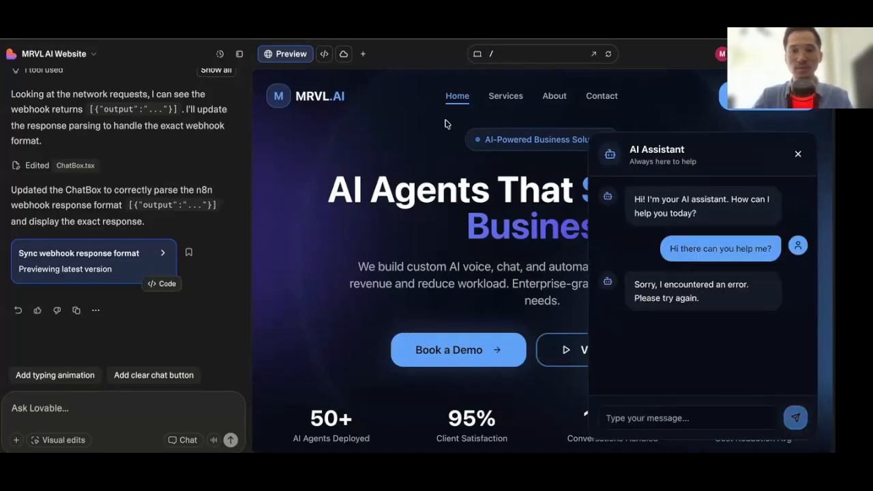
Switch to n8n and copy the Production URL from My workflow 11's Webhook node
{"action": "left_click", "coordinate": [355, 27]}
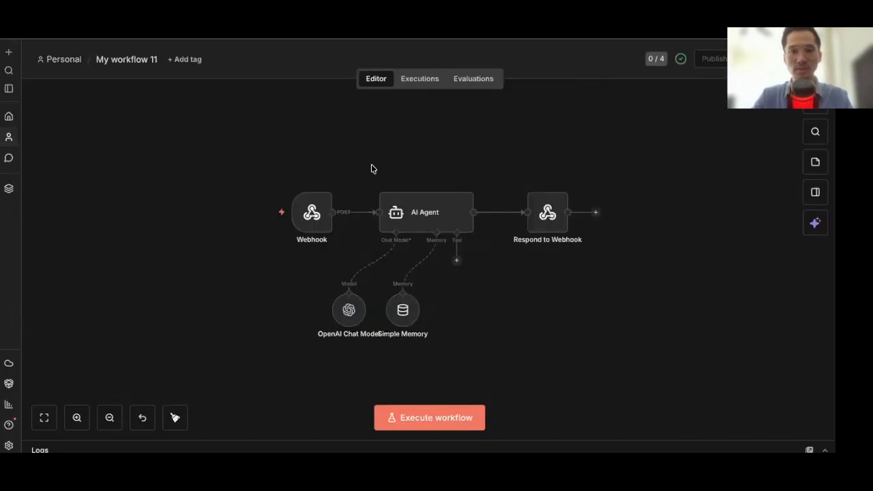
{"action": "left_click", "coordinate": [406, 419]}
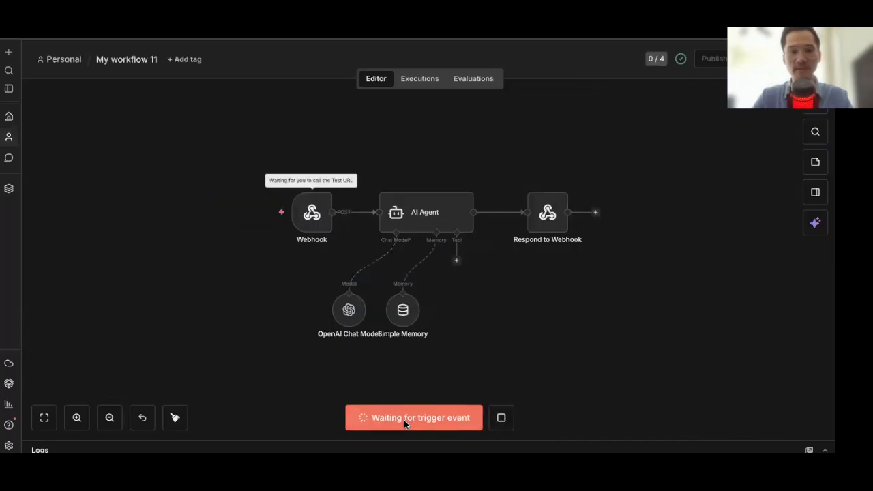
{"action": "left_click", "coordinate": [501, 417]}
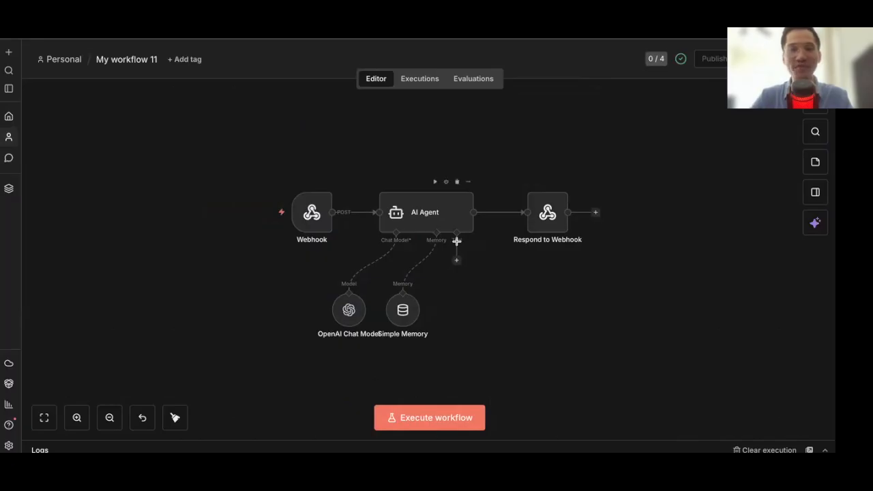
{"action": "double_click", "coordinate": [318, 215]}
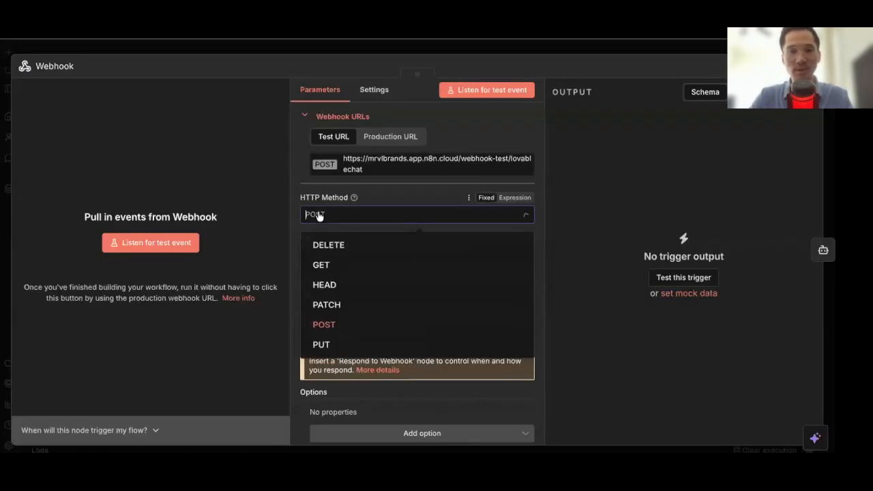
{"action": "left_click", "coordinate": [384, 137]}
{"action": "left_click", "coordinate": [386, 159]}
{"action": "left_click", "coordinate": [548, 47]}
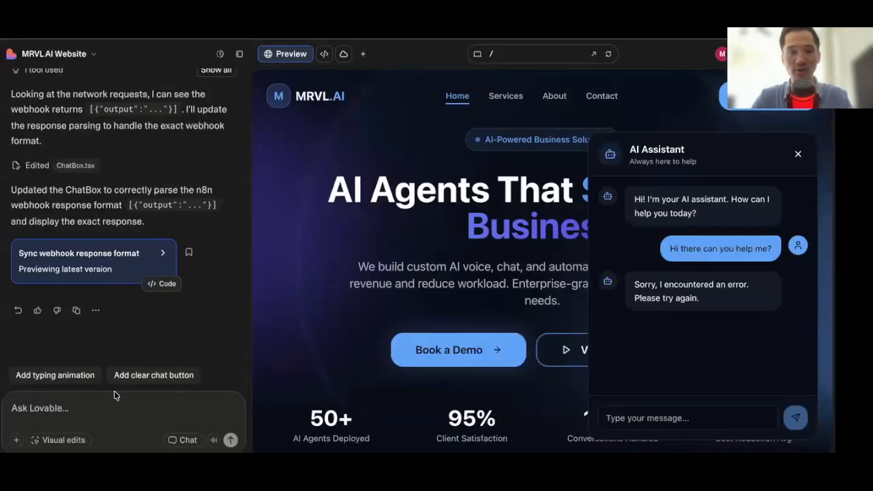
{"action": "type", "text": "Can you ch"}
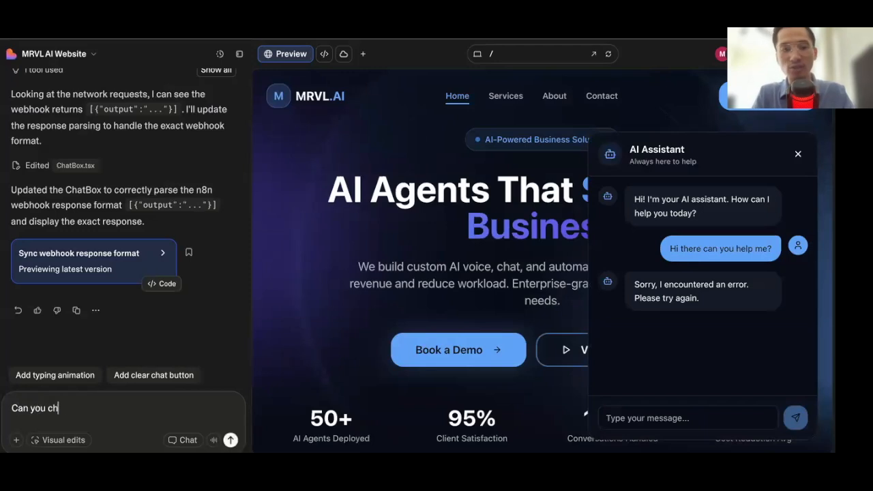
{"action": "type", "text": "ange the n8n"}
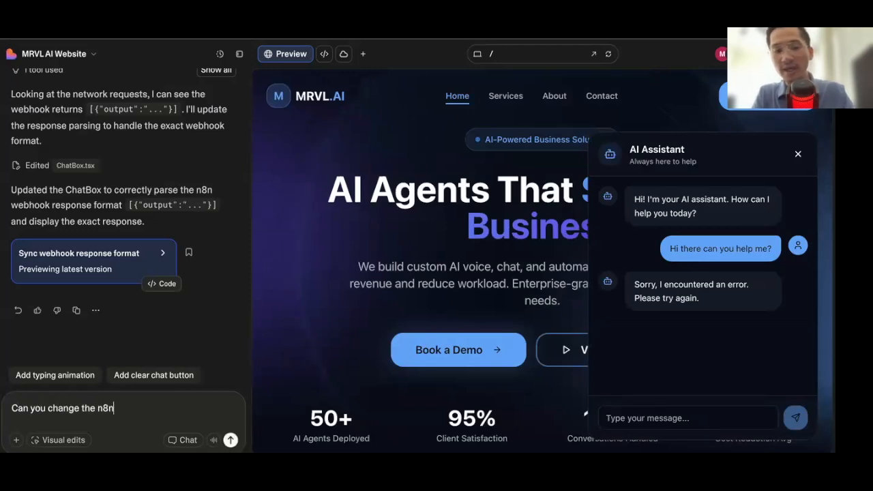
{"action": "type", "text": " webhook URL "}
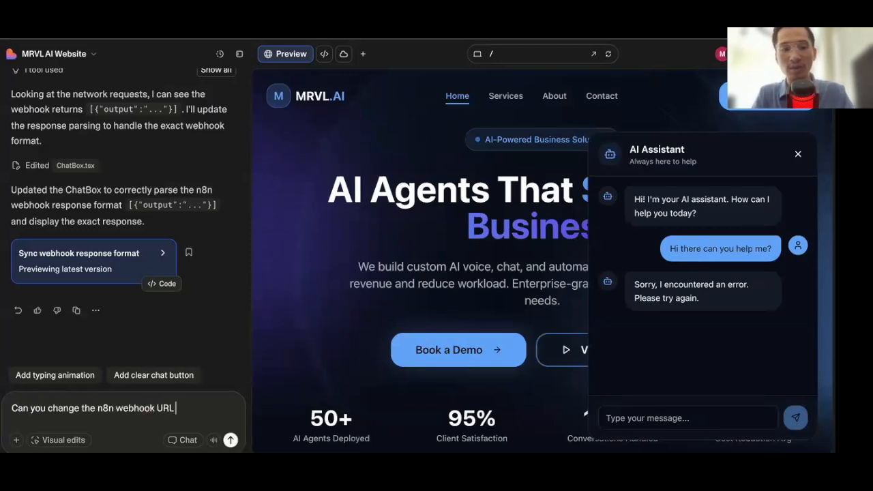
{"action": "type", "text": "to this productio"}
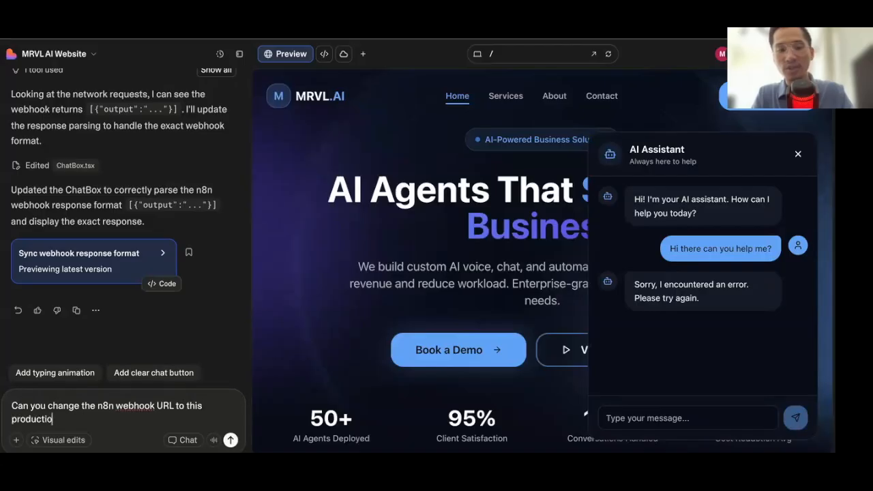
{"action": "type", "text": "n one?"}
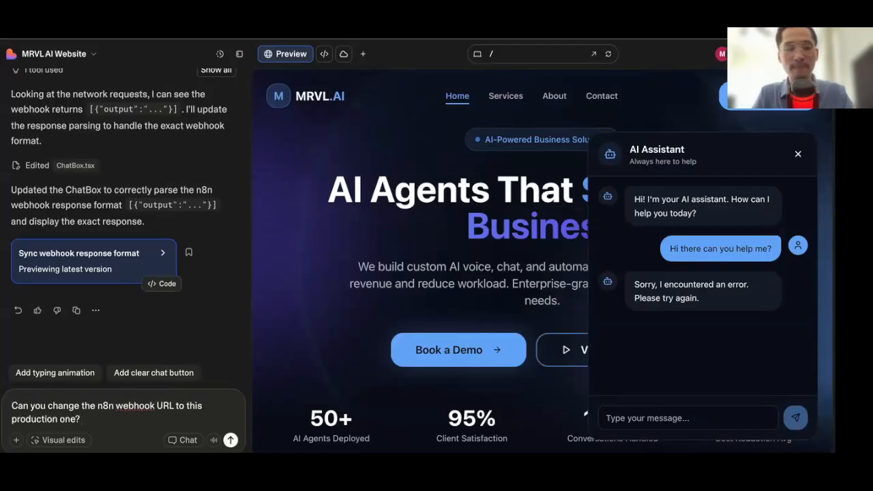
{"action": "key", "text": "shift+Return"}
{"action": "key", "text": "shift+Return"}
{"action": "key", "text": "ctrl+v"}
{"action": "key", "text": "Return"}
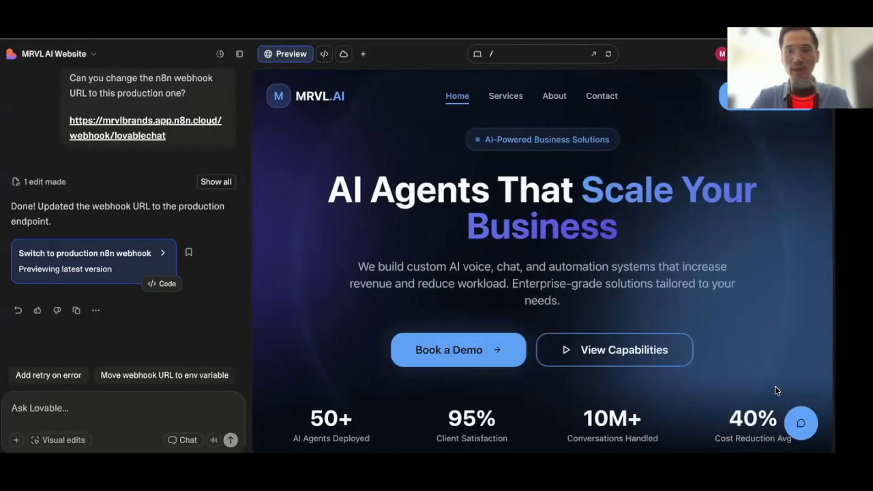
Open the AI Assistant chat in the website preview, send "Hi can you help me?" and highlight the reply
{"action": "left_click", "coordinate": [801, 423]}
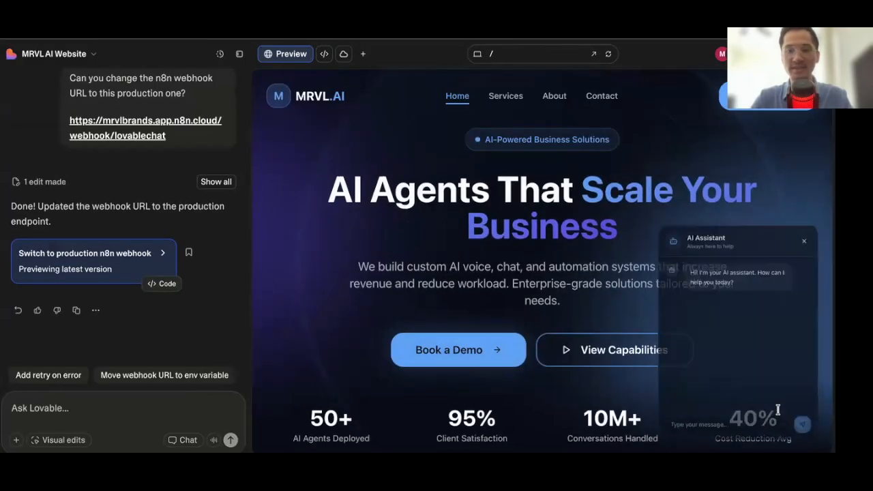
{"action": "type", "text": "Hi can you help me?"}
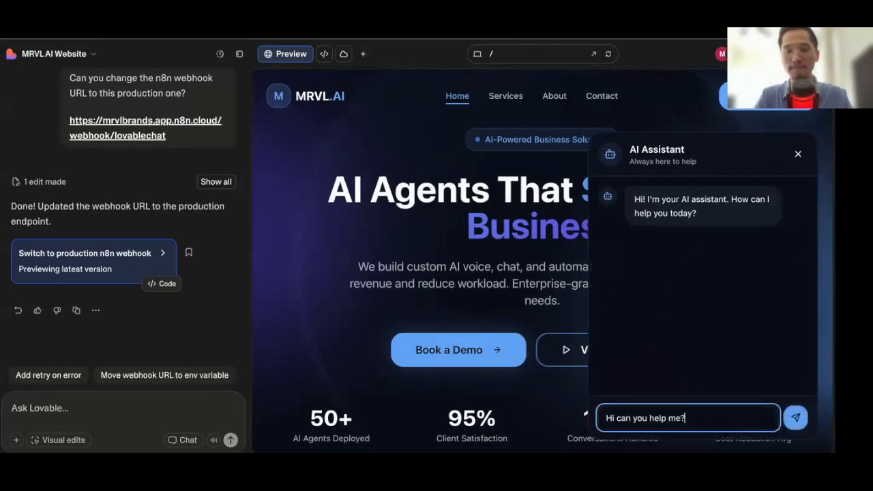
{"action": "key", "text": "Return"}
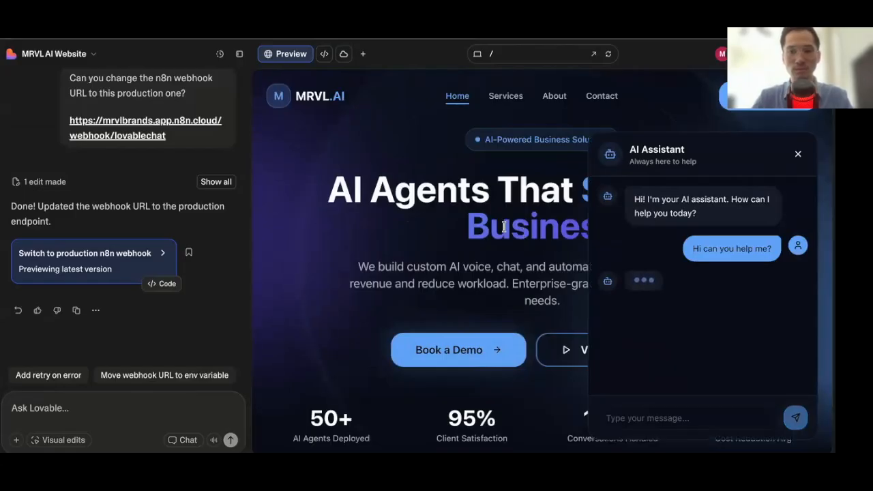
{"action": "triple_click", "coordinate": [676, 329]}
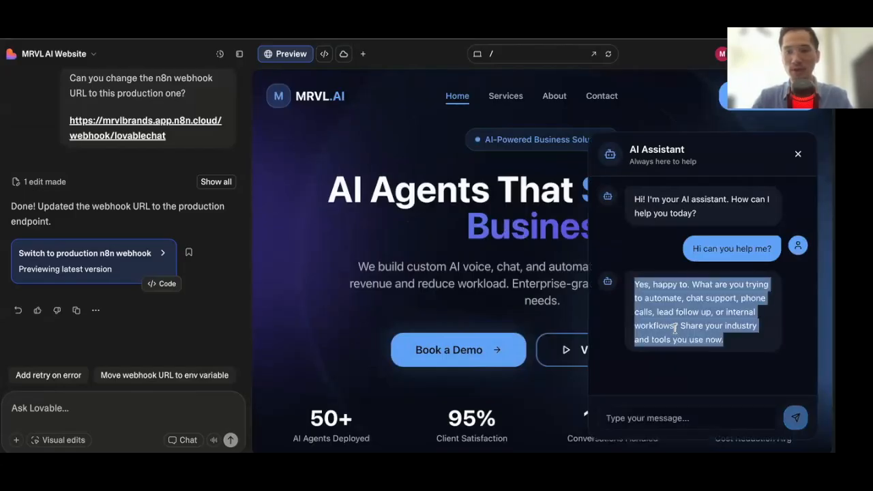
Ask the website's AI Assistant "What is an ai automation?" and check its reply
{"action": "left_click", "coordinate": [649, 413]}
{"action": "type", "text": "What is "}
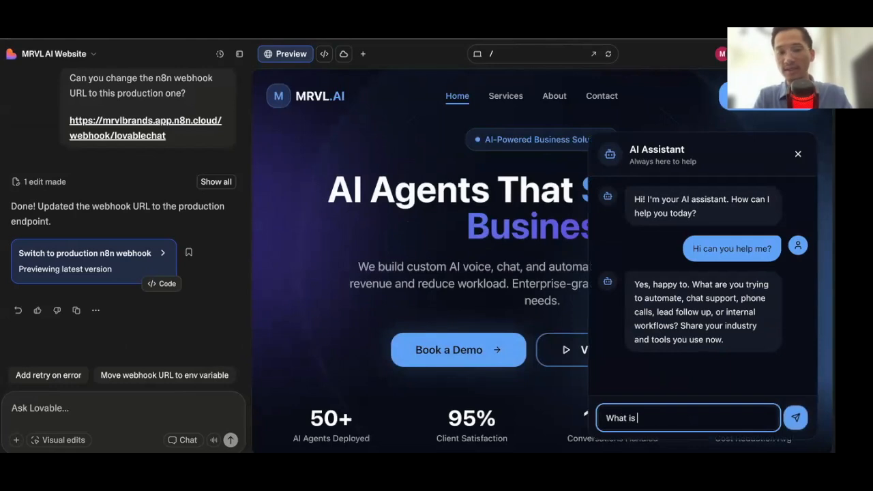
{"action": "type", "text": "an a"}
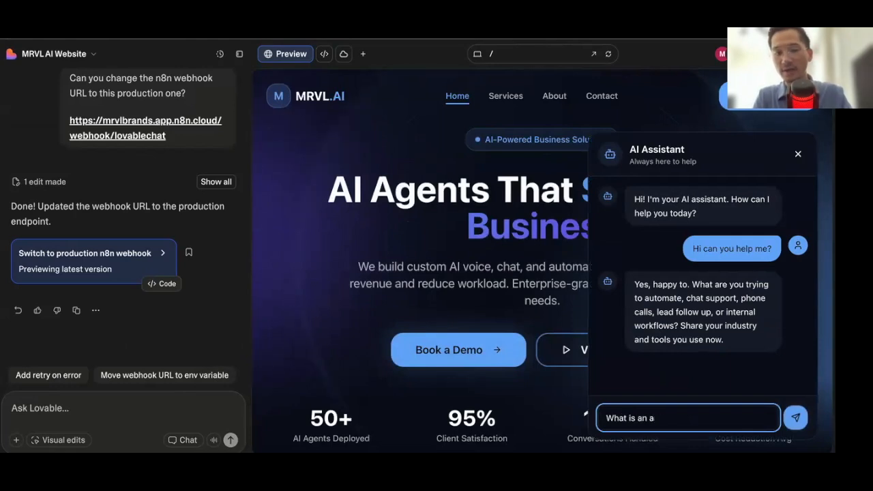
{"action": "type", "text": "i automation"}
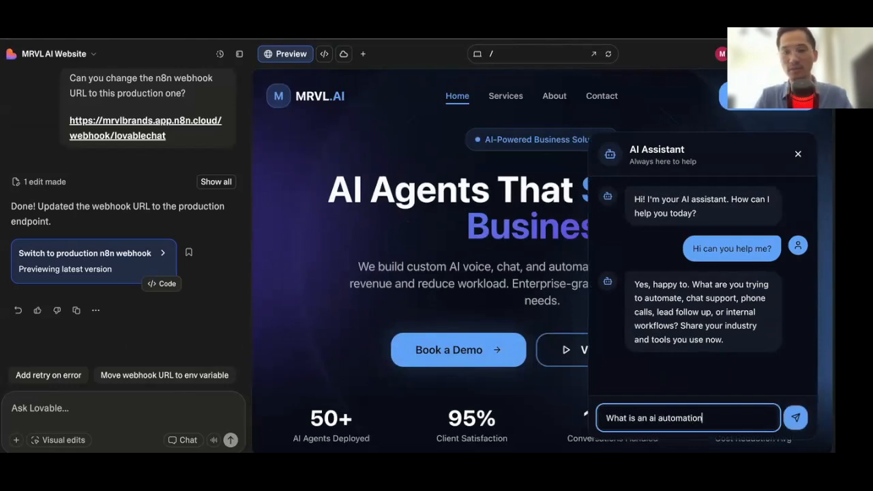
{"action": "type", "text": "?"}
{"action": "key", "text": "Return"}
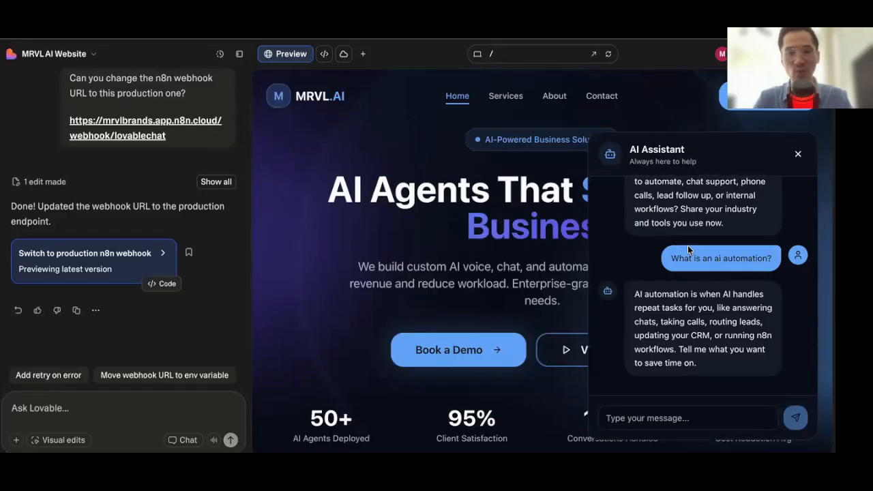
{"action": "scroll", "coordinate": [567, 140], "scroll_direction": "down", "scroll_amount": 2}
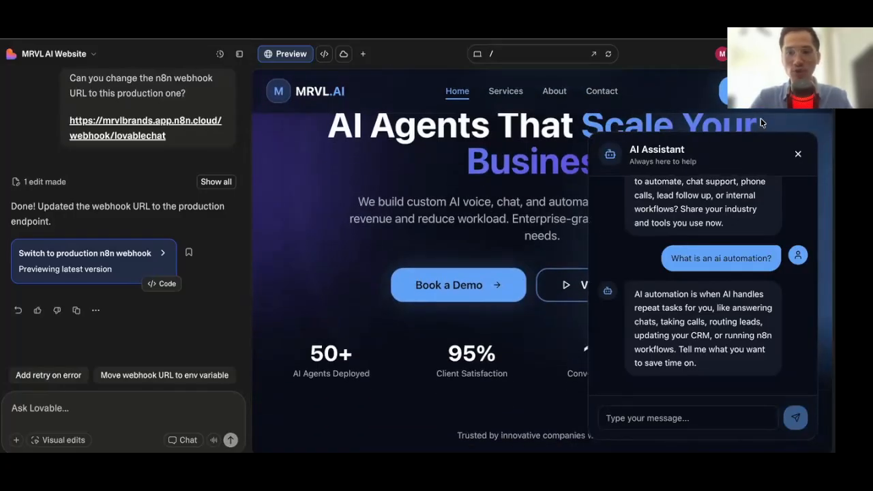